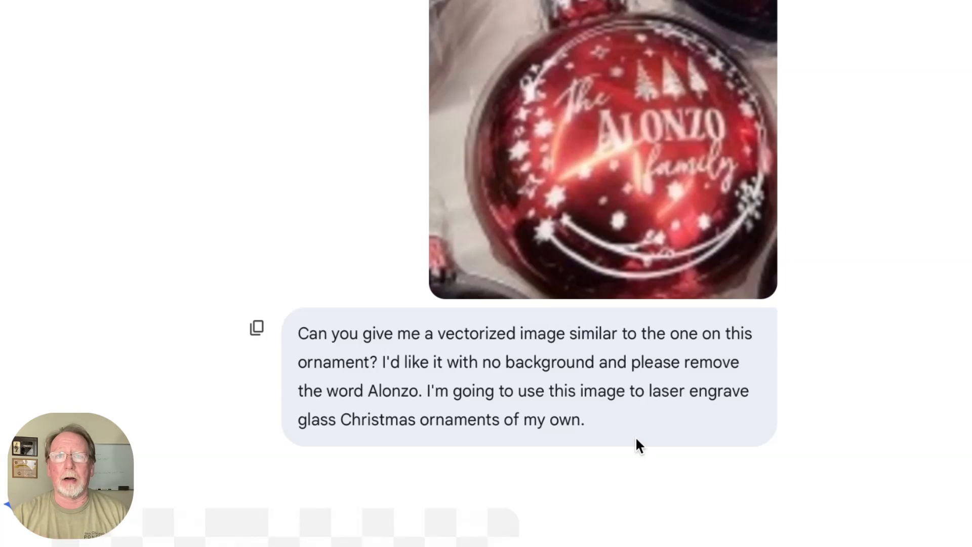
- Download the generated ornament design from the Gemini reply, allowing downloads from the site
scroll(636, 455, down, 8)
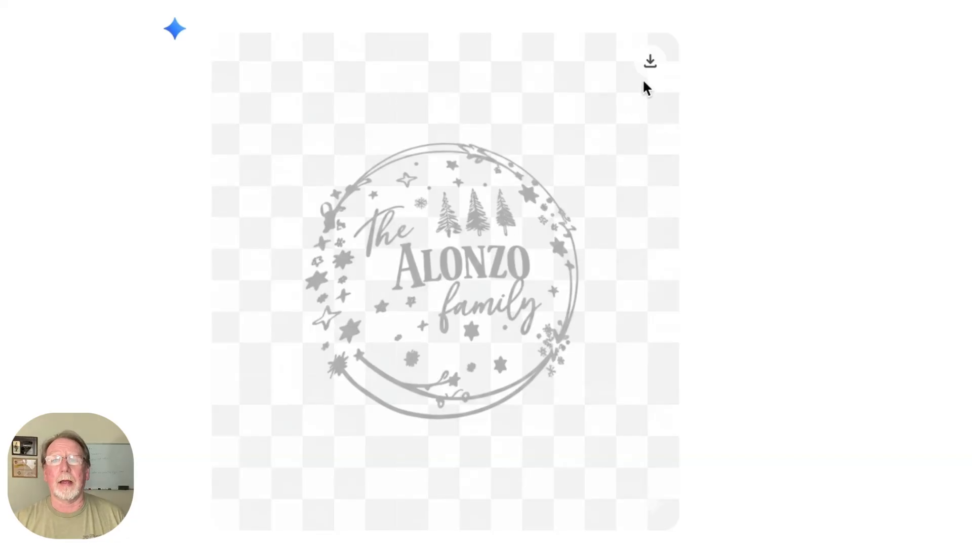
click(650, 65)
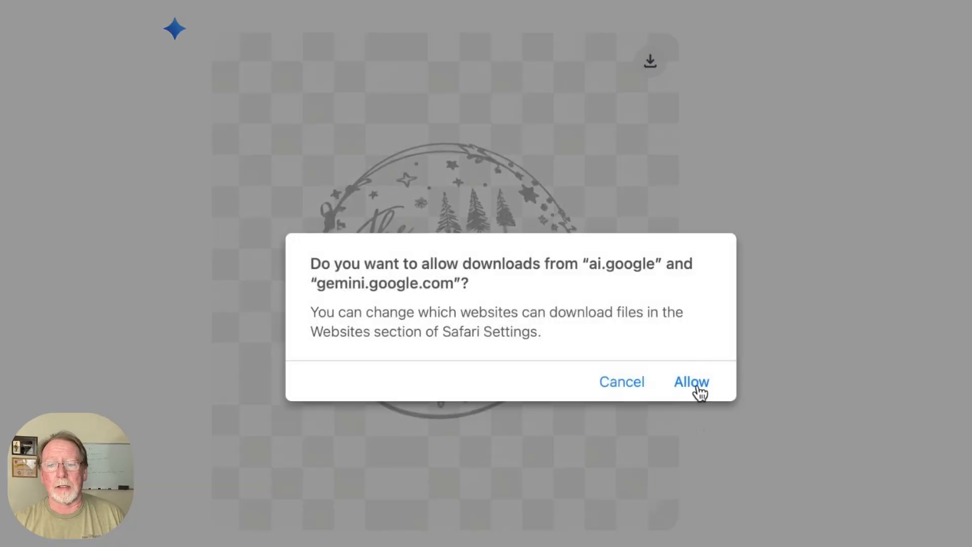
click(703, 390)
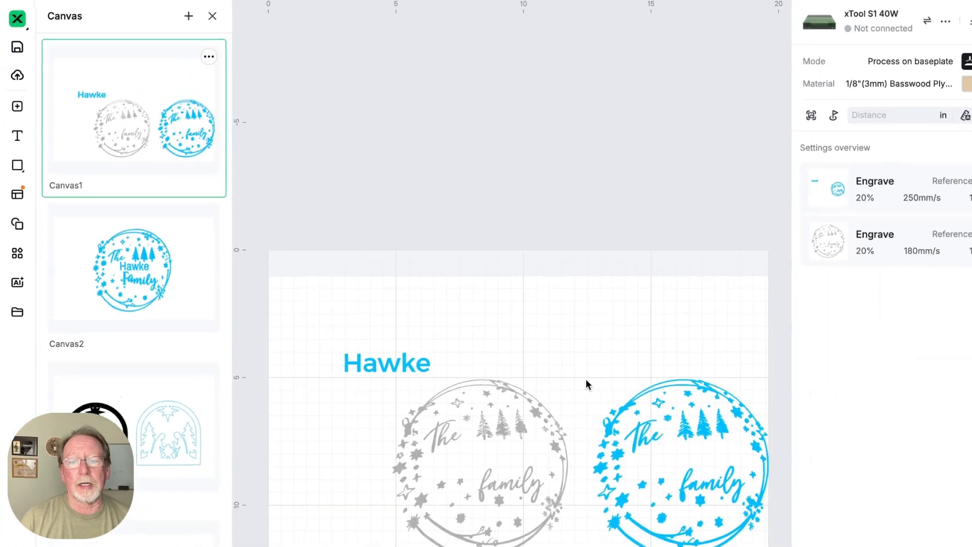
- In xTool Studio, delete the gray ornament image and the blue vector ornament from Canvas1, keeping only the name text
click(526, 421)
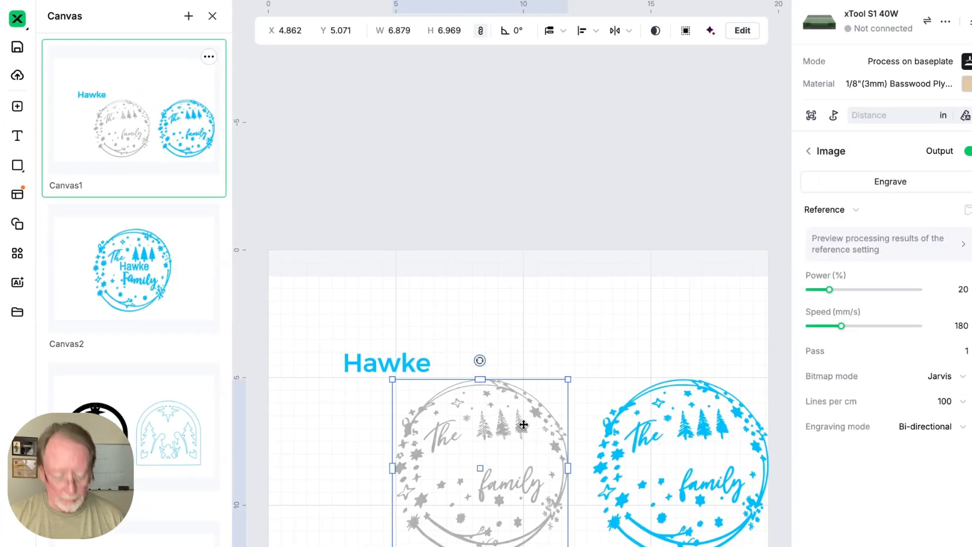
key(Delete)
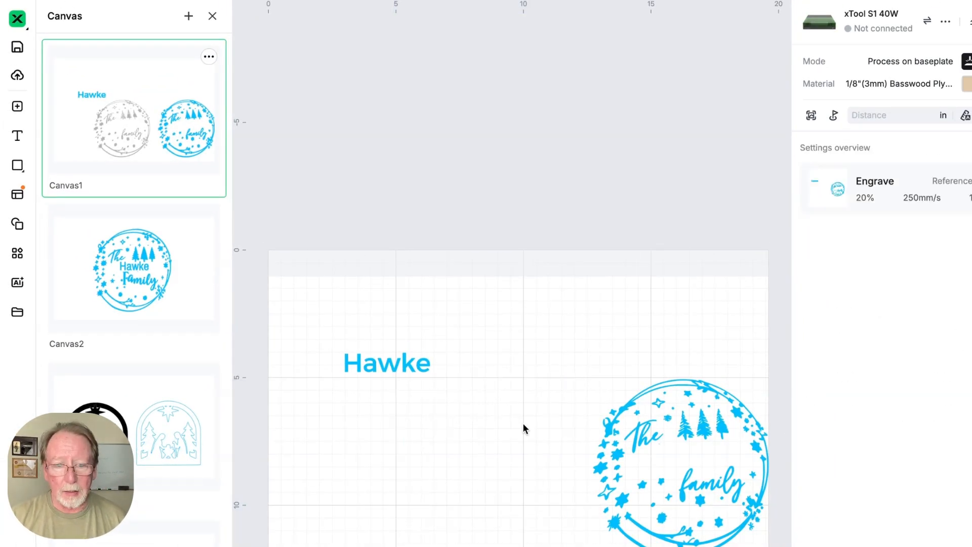
click(684, 430)
key(Delete)
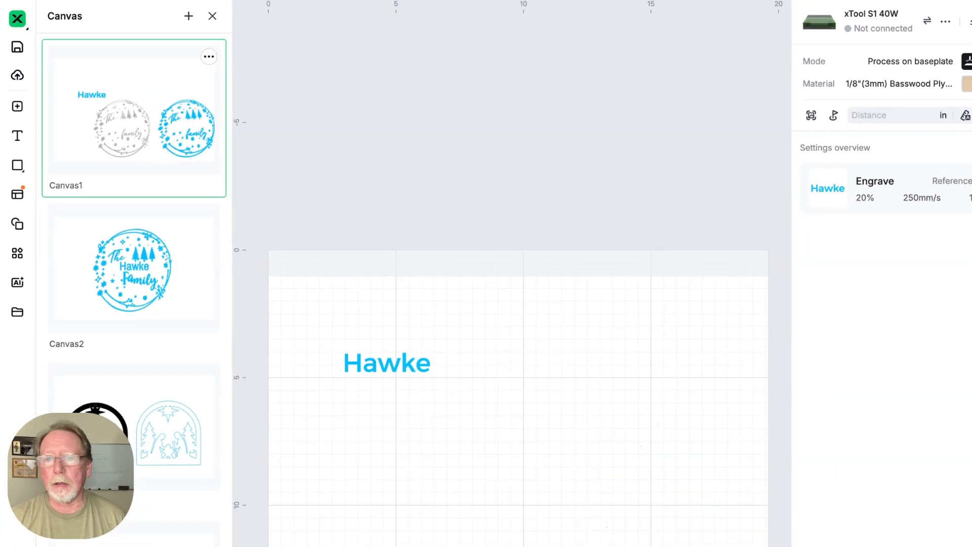
- Import the downloaded ornament image onto the canvas scaled down to fit, and move it to about X 5.271 in
drag(848, 230, 594, 319)
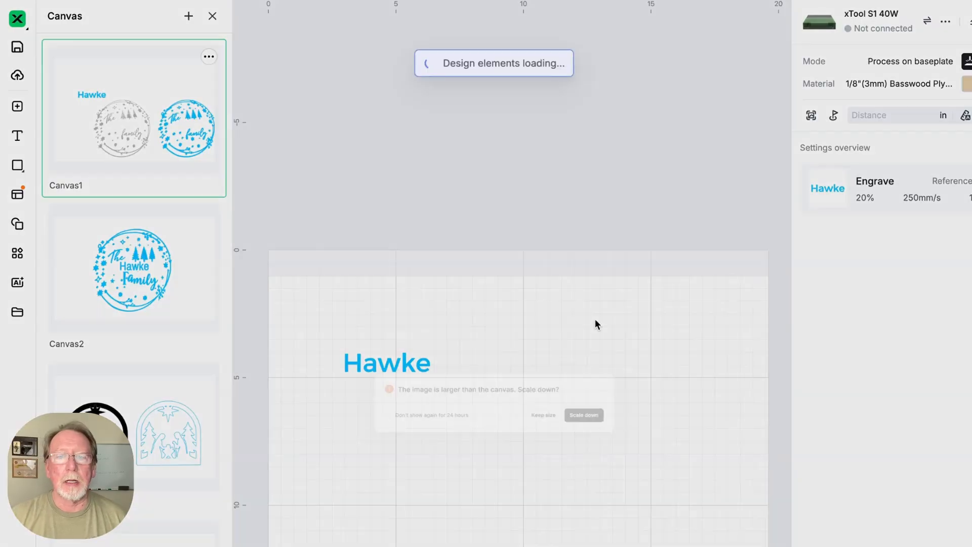
click(639, 426)
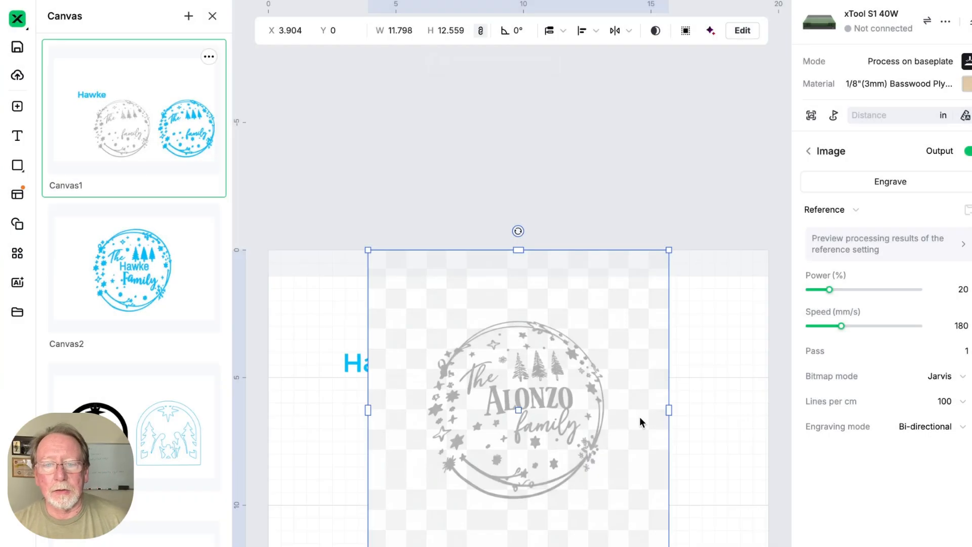
drag(622, 348, 646, 343)
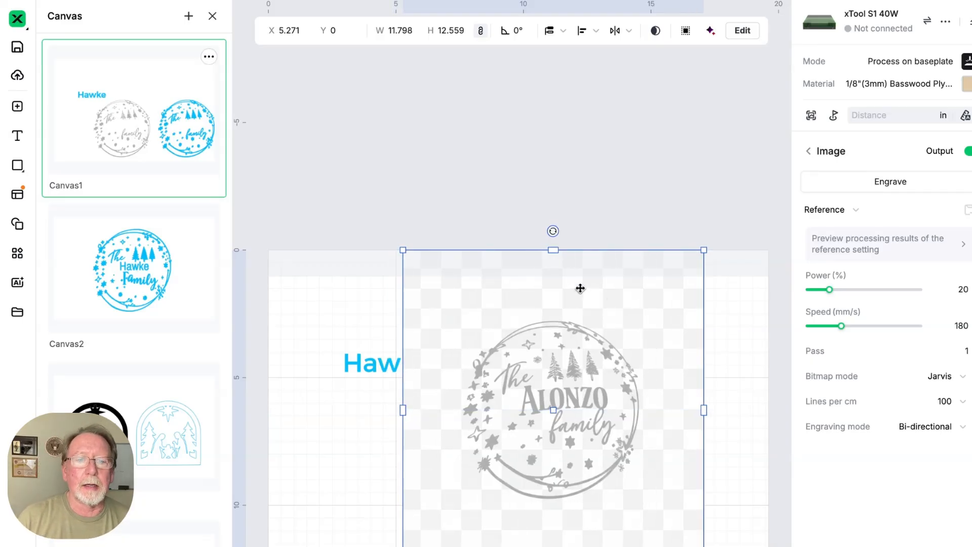
- Remove the checkered background around the ornament design using the manual cutout's Magic wand
click(742, 31)
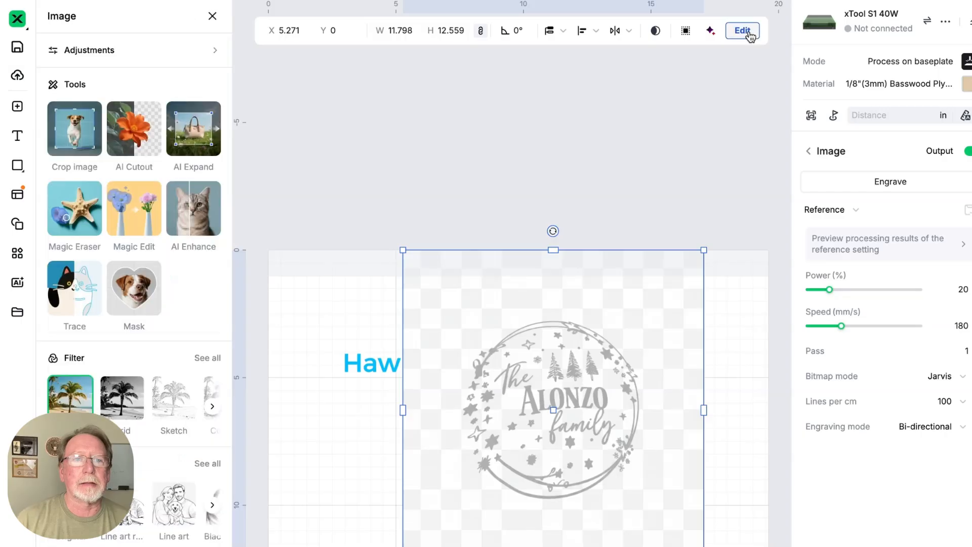
click(139, 129)
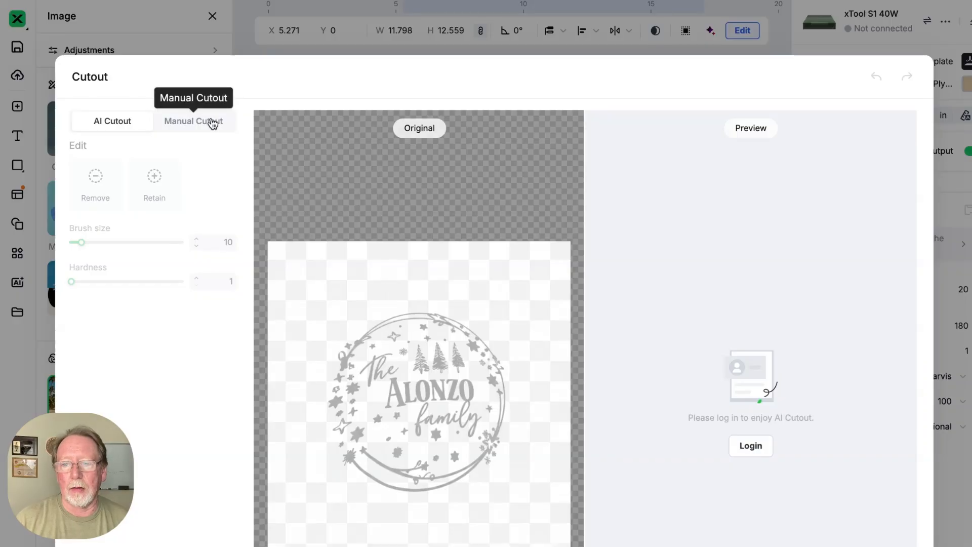
click(212, 124)
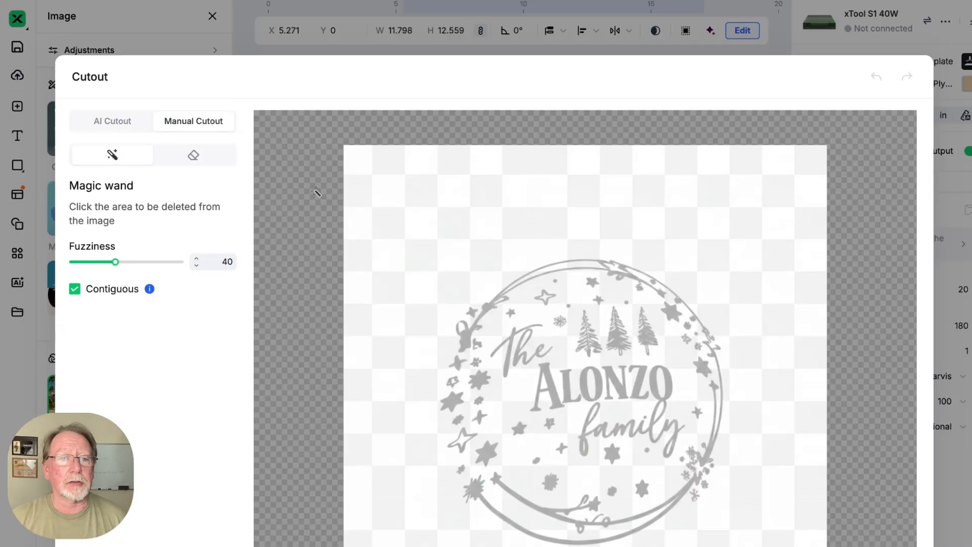
click(439, 195)
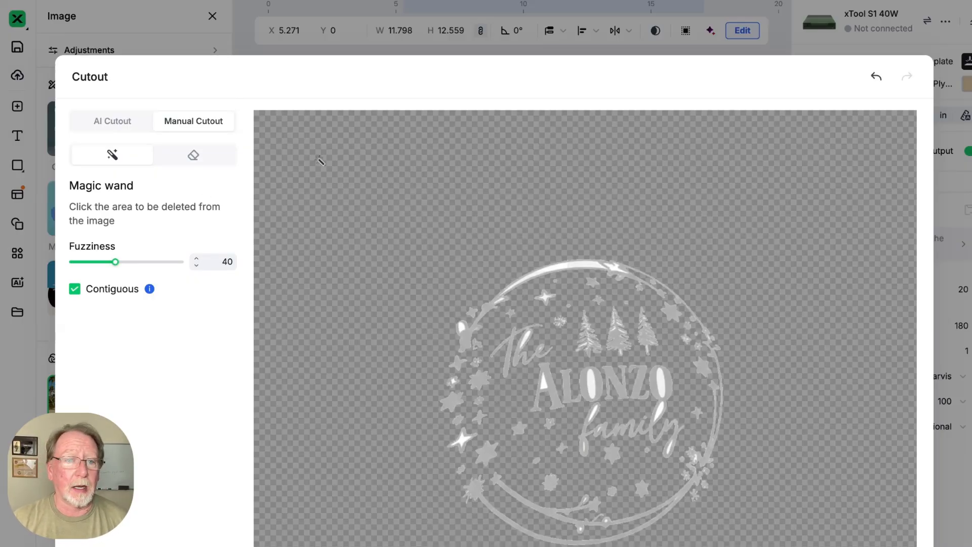
- Delete the white areas between the ring lines at the top of the wreath with the Magic wand
click(192, 157)
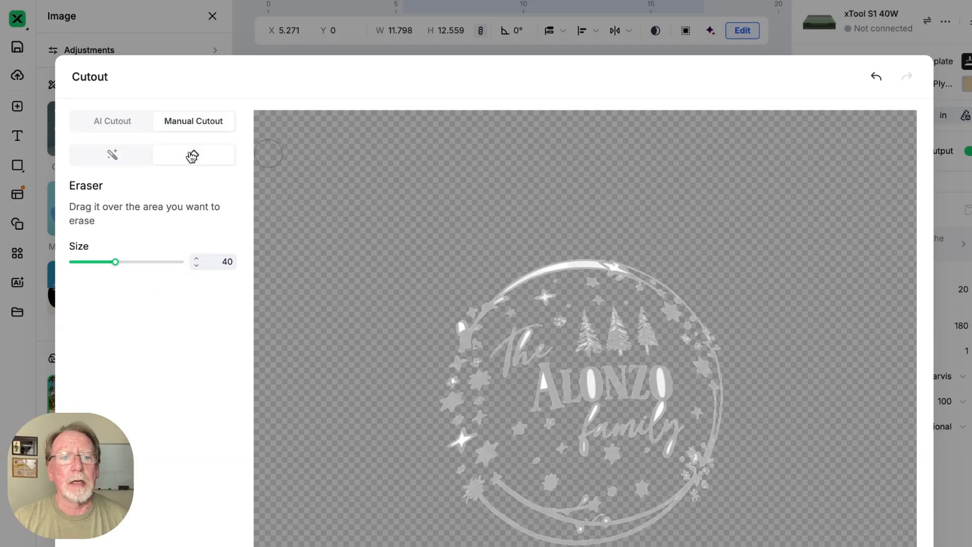
click(113, 155)
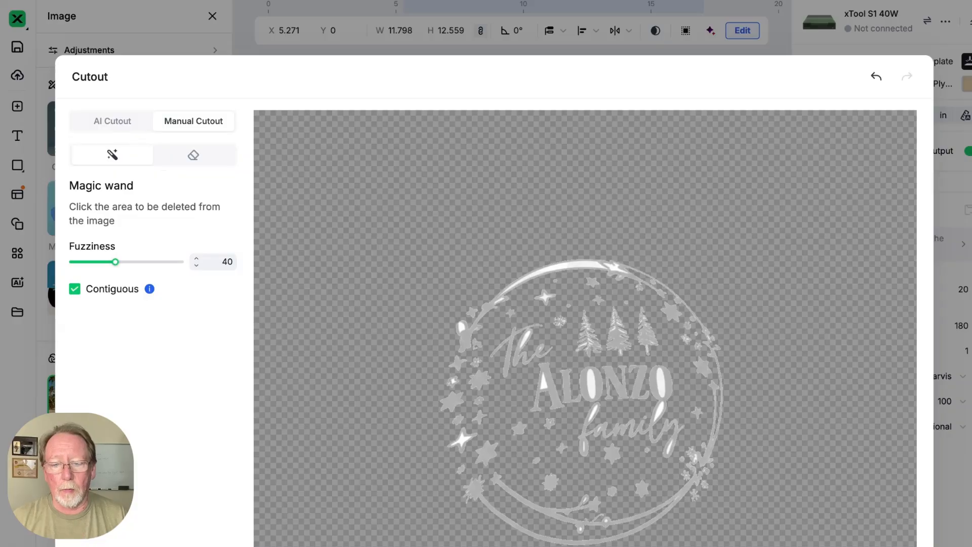
scroll(582, 406, up, 5)
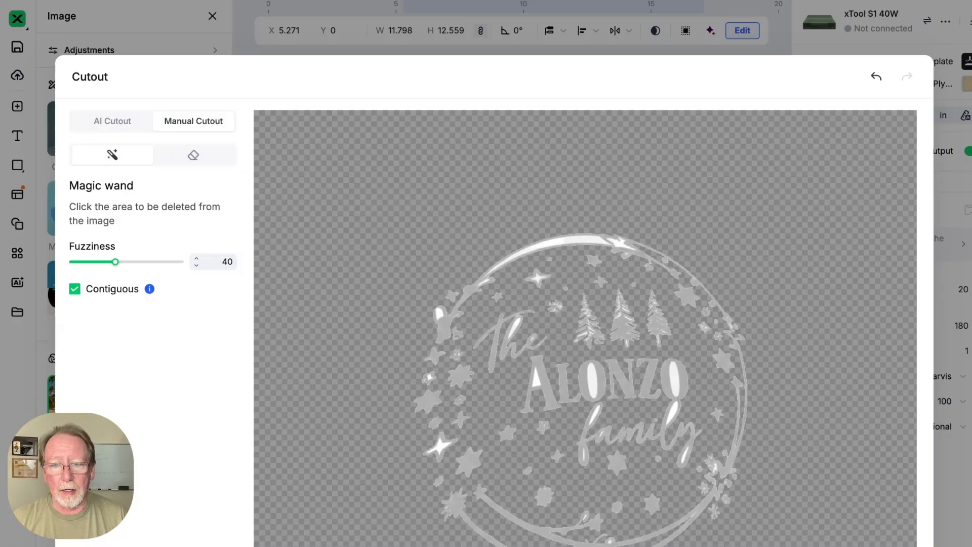
scroll(582, 406, up, 1)
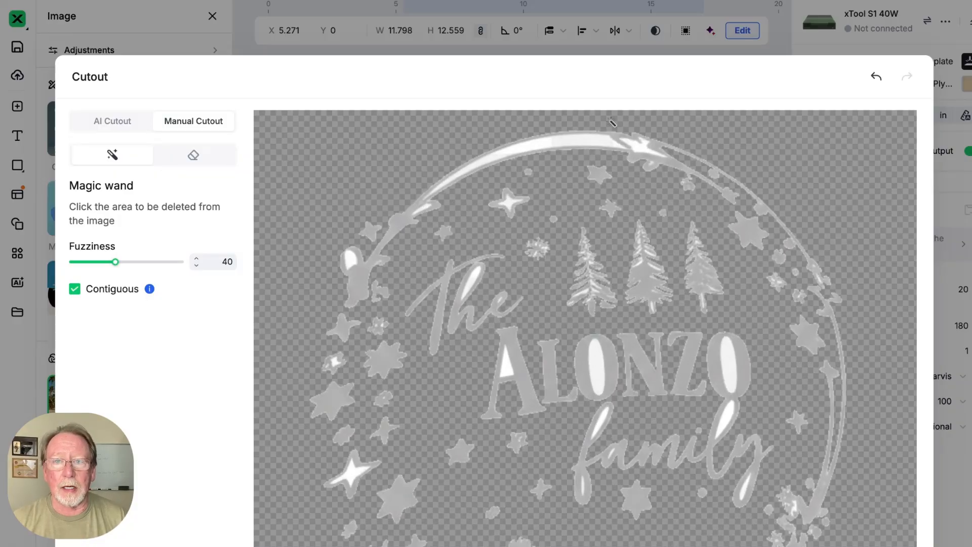
click(590, 139)
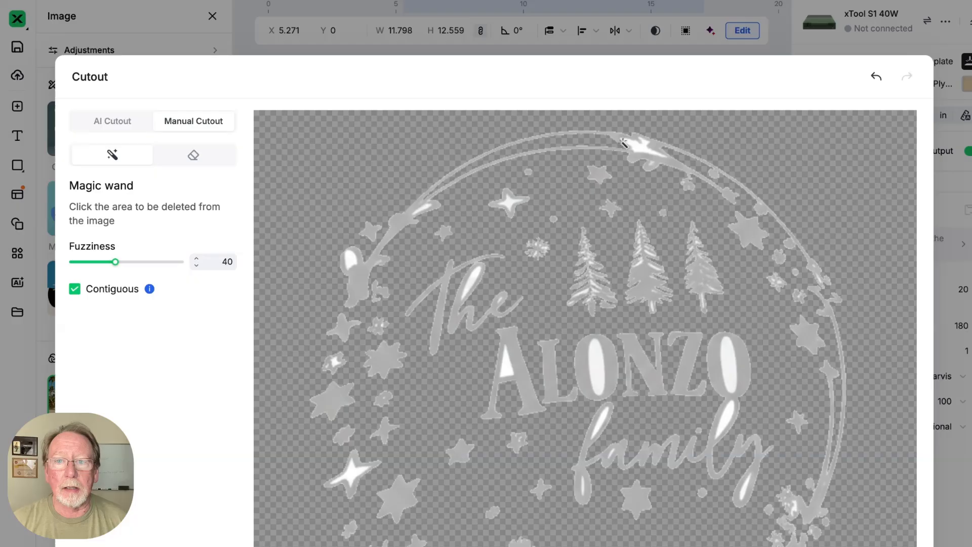
click(638, 146)
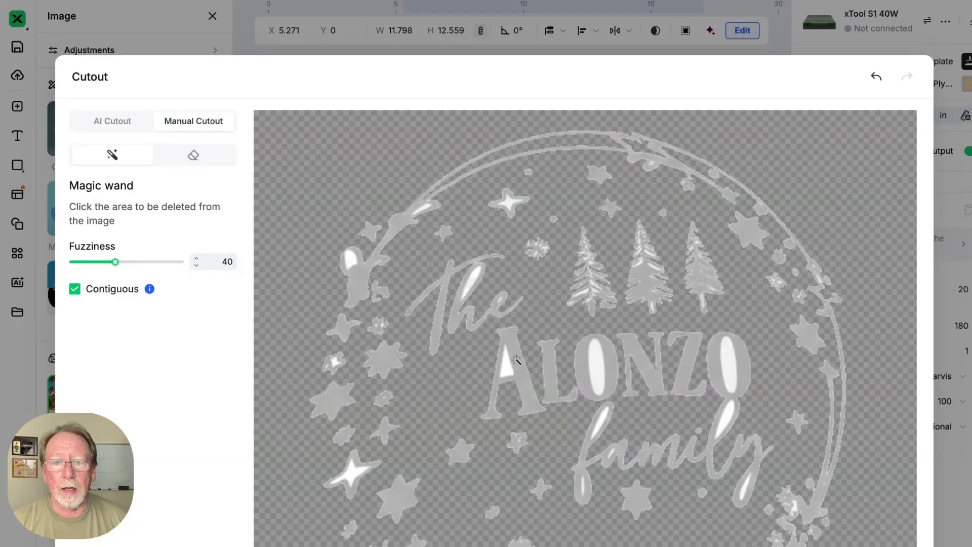
- Delete the white fill inside the A, both O's, the T of "The" and the l of "family"
click(500, 349)
click(475, 280)
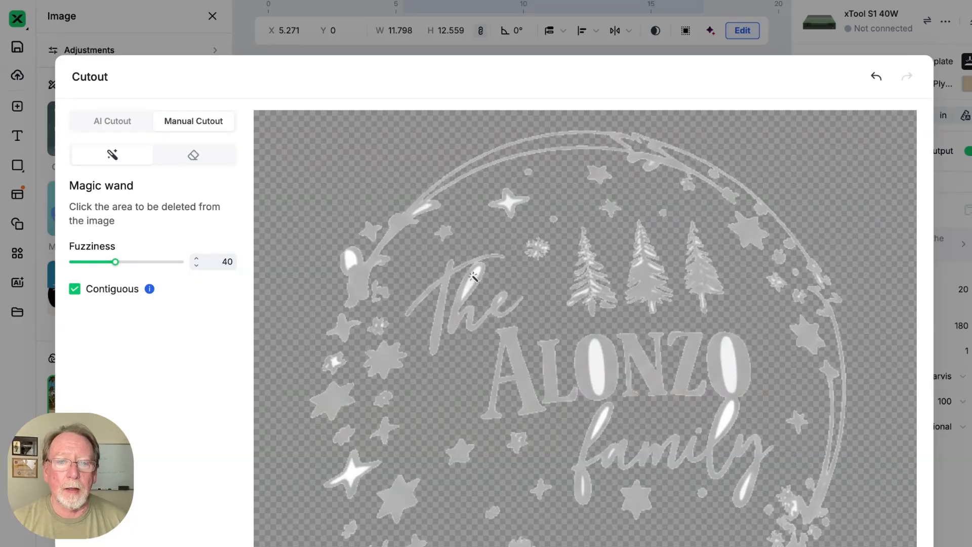
click(597, 365)
click(732, 369)
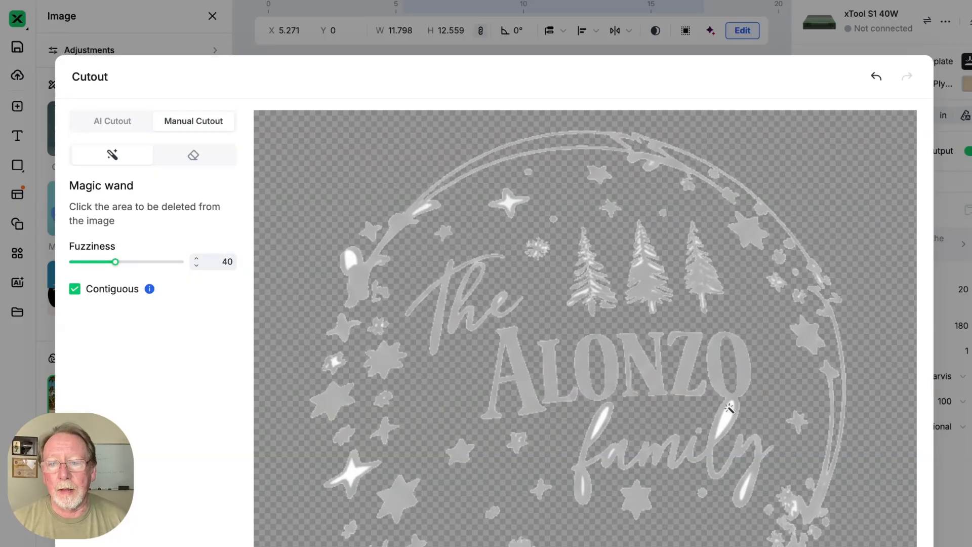
click(729, 421)
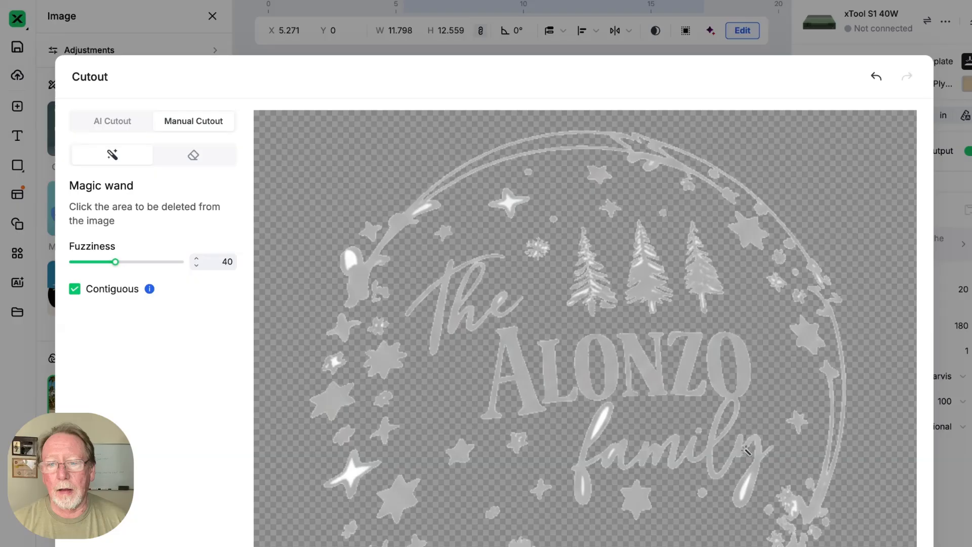
- Clear the white fill from the loops of the y and f in "family", undoing any cut that removes lettering
click(742, 481)
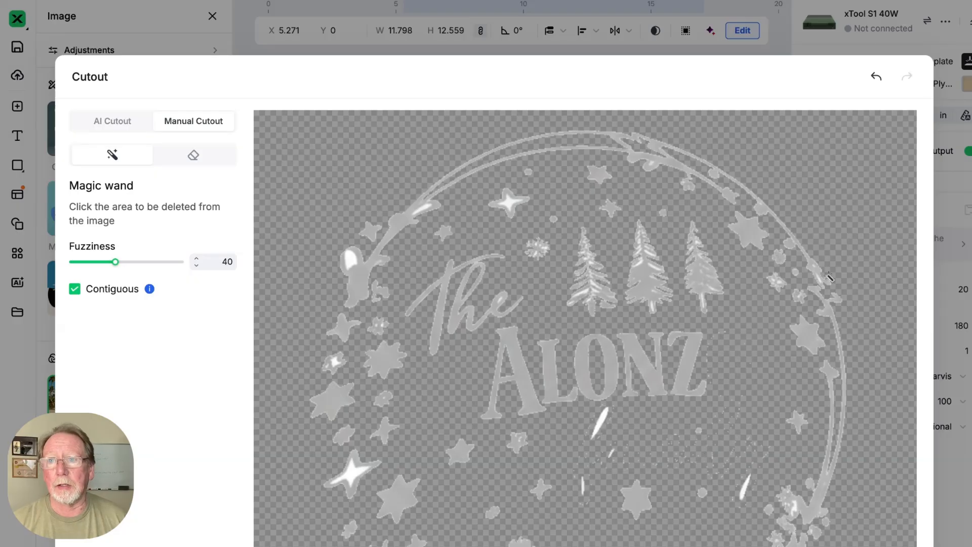
click(875, 78)
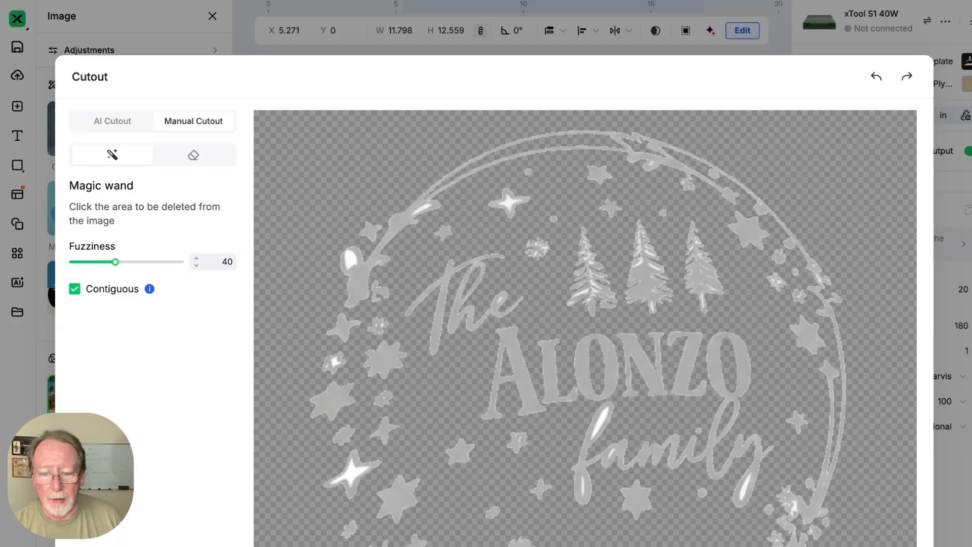
scroll(584, 402, up, 1)
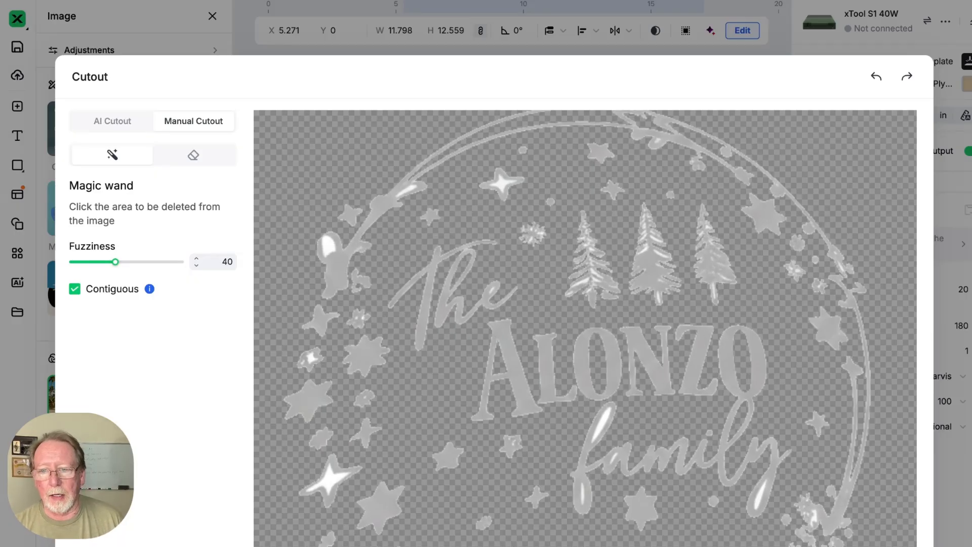
scroll(795, 482, up, 2)
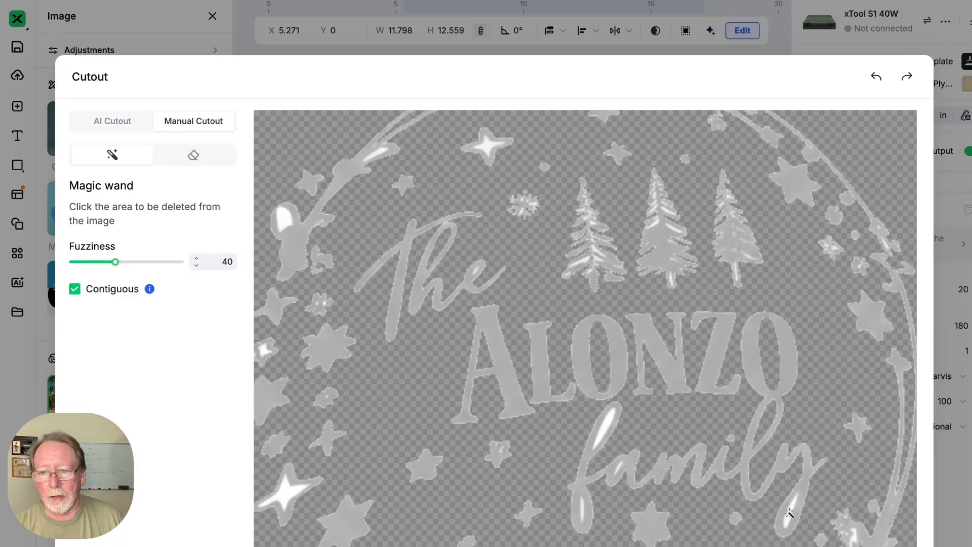
click(788, 512)
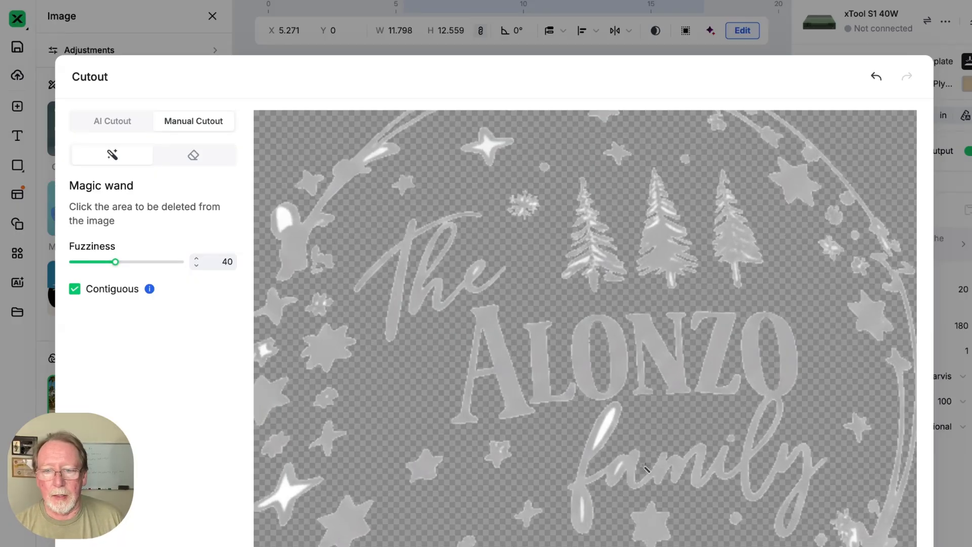
click(607, 418)
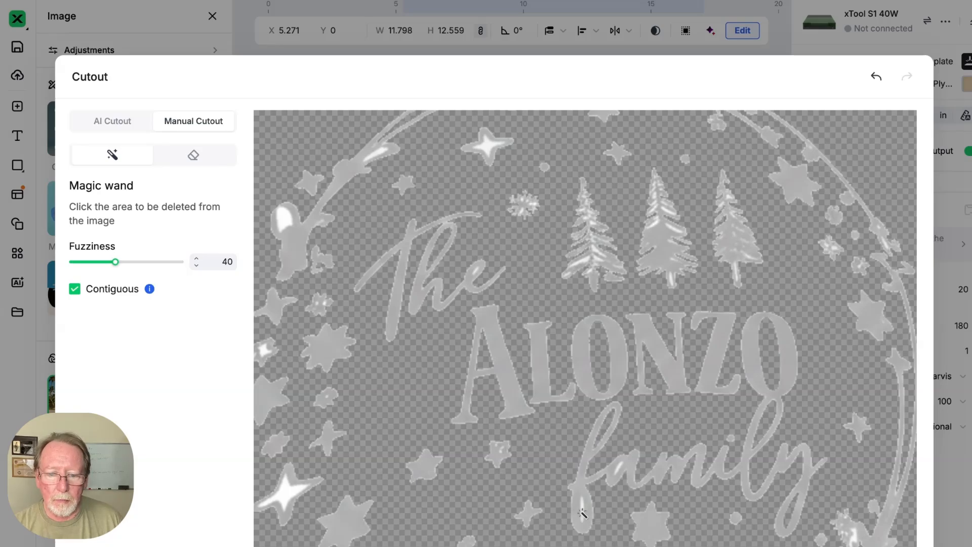
click(582, 514)
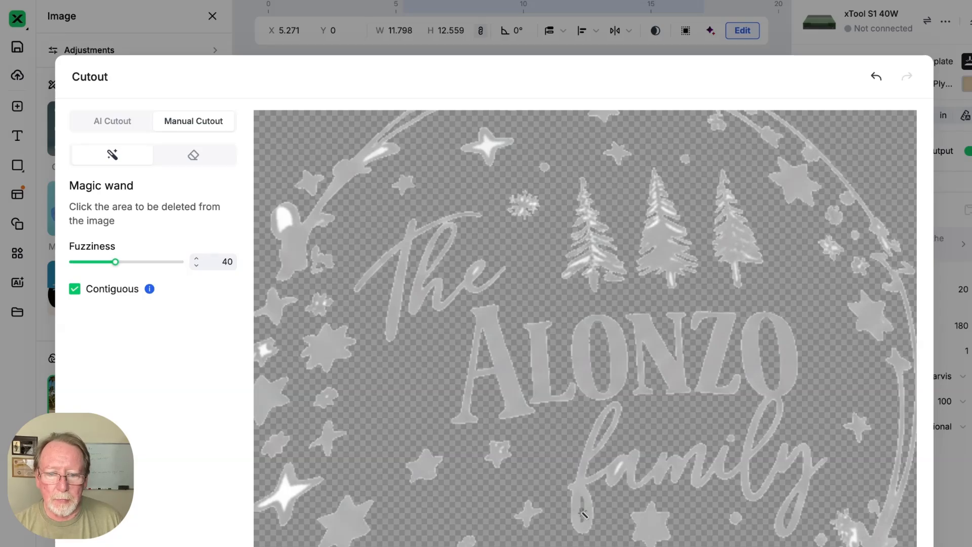
- Delete the white fill inside the four-pointed stars and the loop on the wreath's left side, and apply the cutout
click(284, 495)
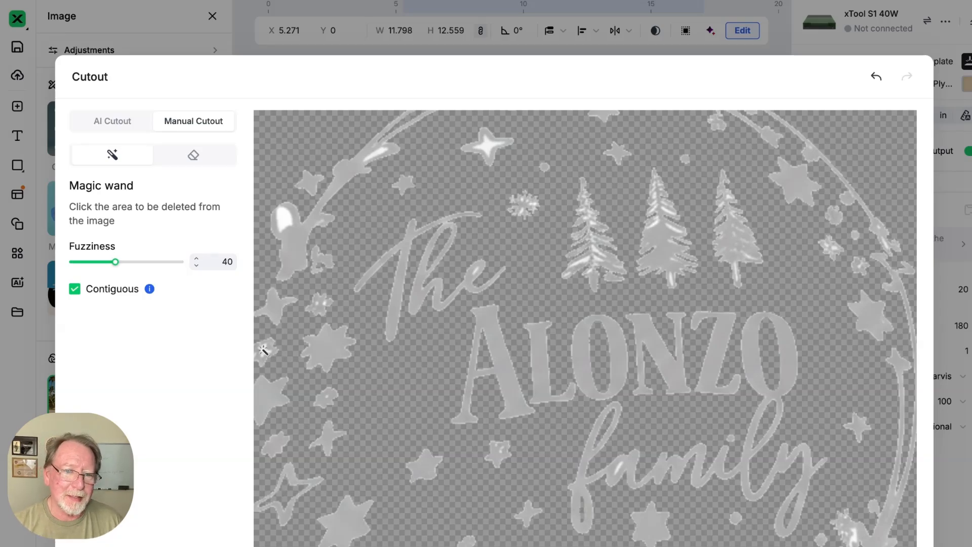
click(263, 349)
click(283, 218)
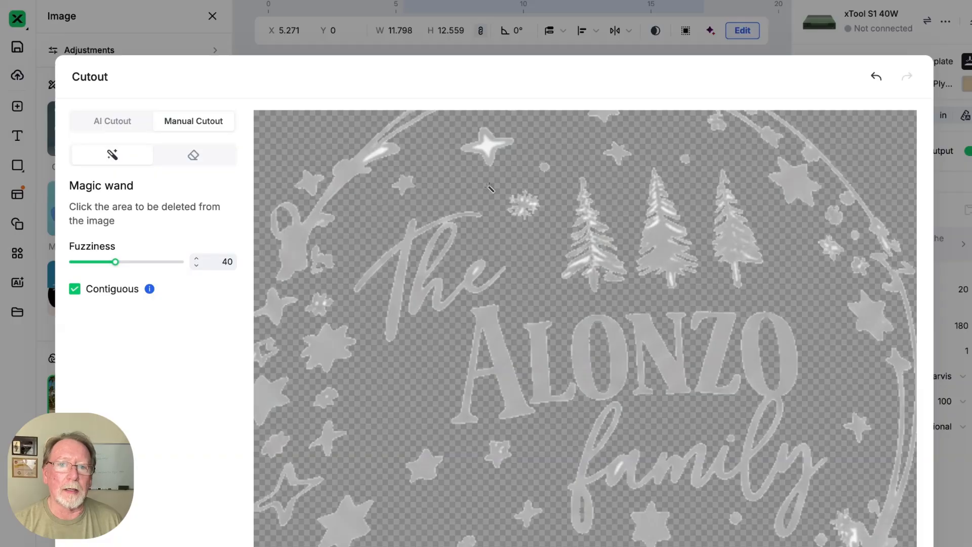
click(484, 145)
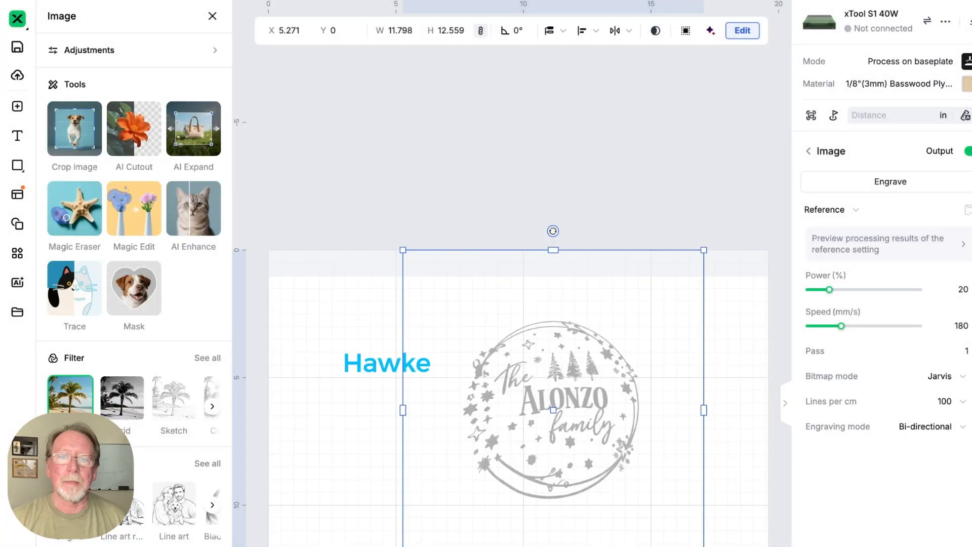
- Crop the image closely around the wreath, to about 6.9 by 7 in, and move it down onto the work area
drag(623, 311, 713, 313)
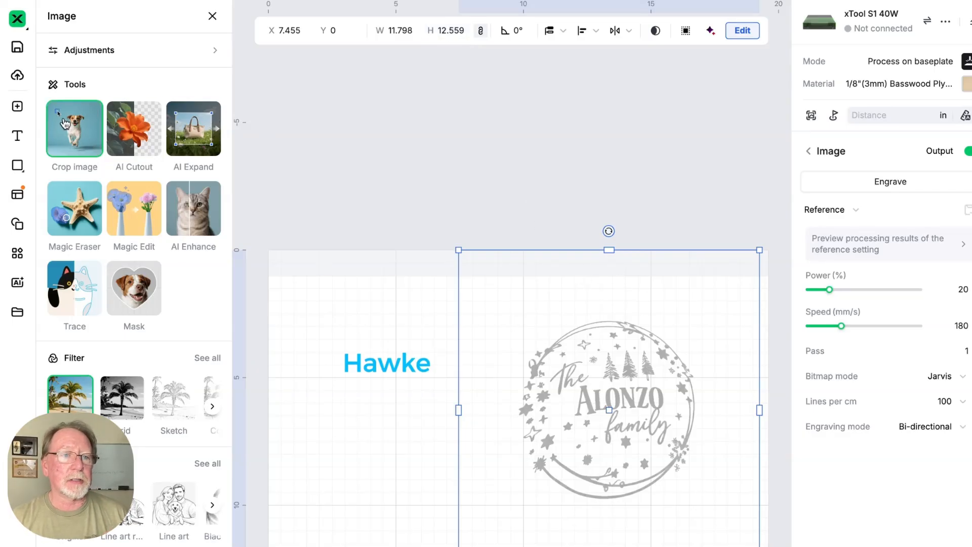
click(65, 122)
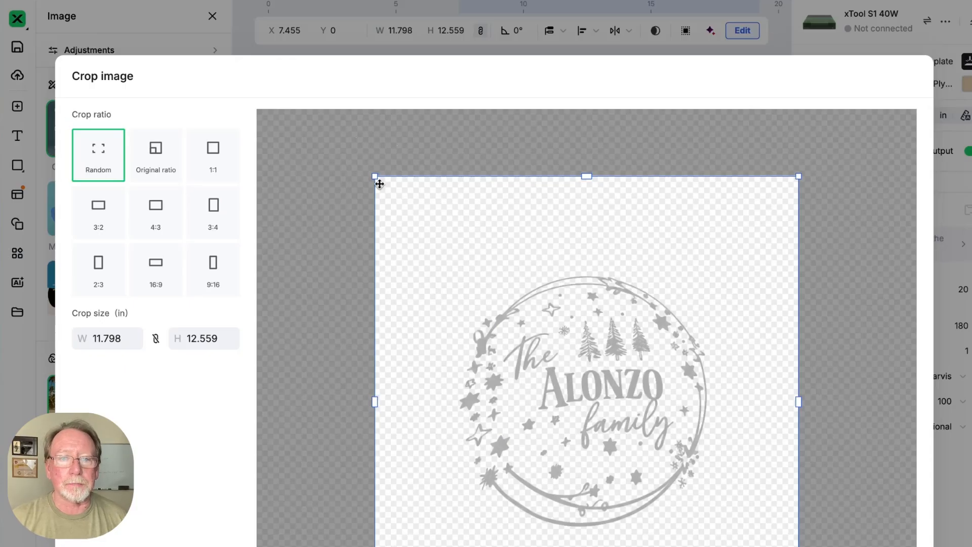
drag(374, 174, 417, 216)
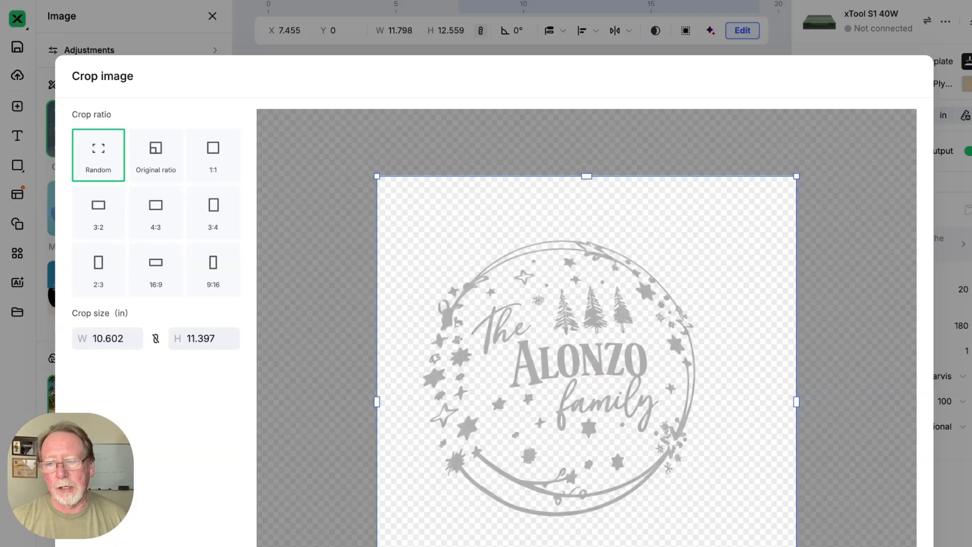
drag(797, 546, 758, 546)
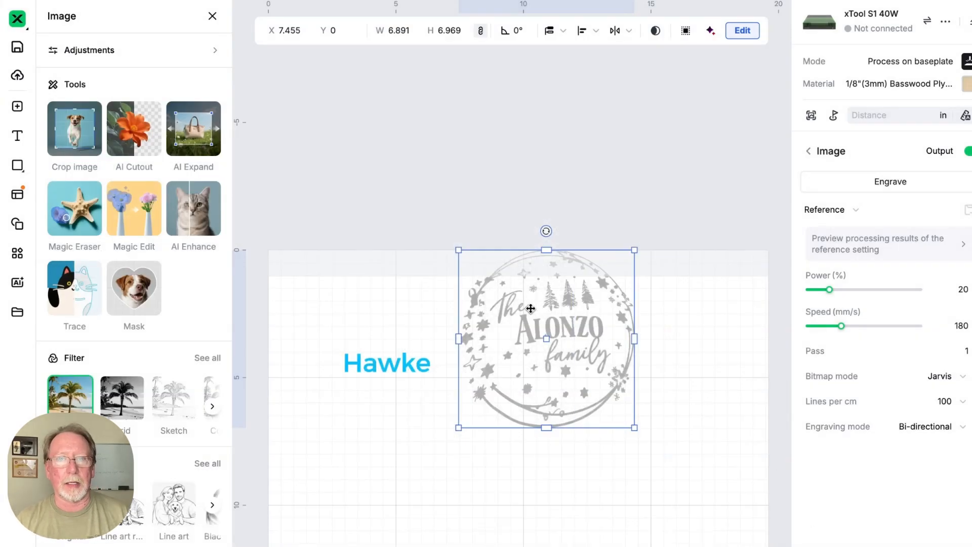
drag(545, 317, 560, 351)
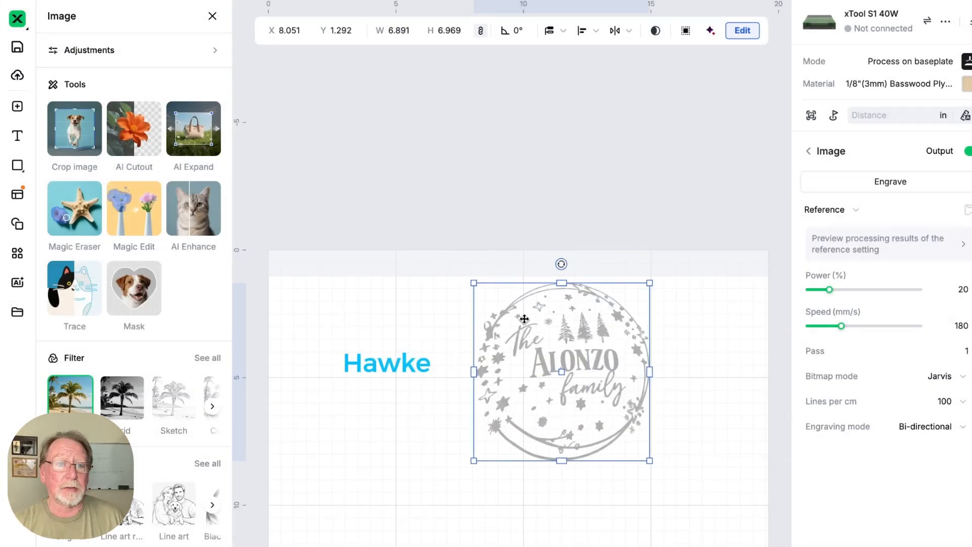
- Erase the surname between "The" and "family" from the wreath image with the manual cutout Eraser, and apply the cutout
click(145, 130)
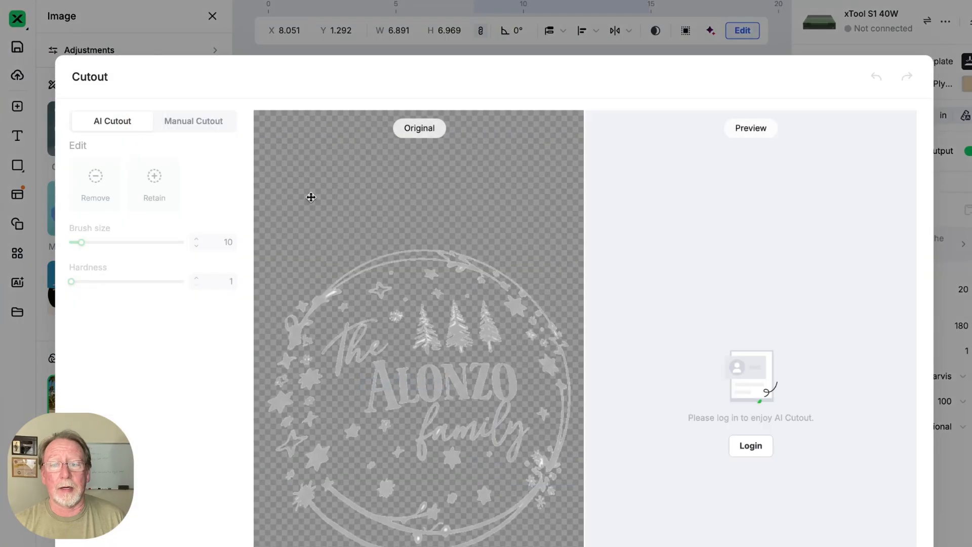
click(197, 122)
click(210, 158)
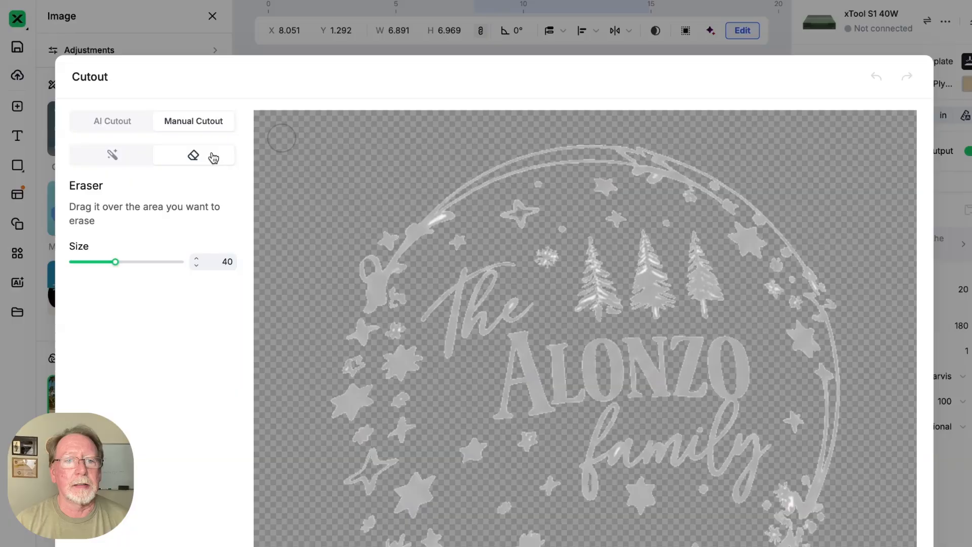
mouse_move(486, 332)
mouse_down()
mouse_move(534, 351)
mouse_move(506, 340)
mouse_move(740, 350)
mouse_move(744, 385)
mouse_move(505, 367)
mouse_move(501, 413)
mouse_move(607, 388)
mouse_move(697, 388)
mouse_move(517, 388)
mouse_move(539, 401)
mouse_up()
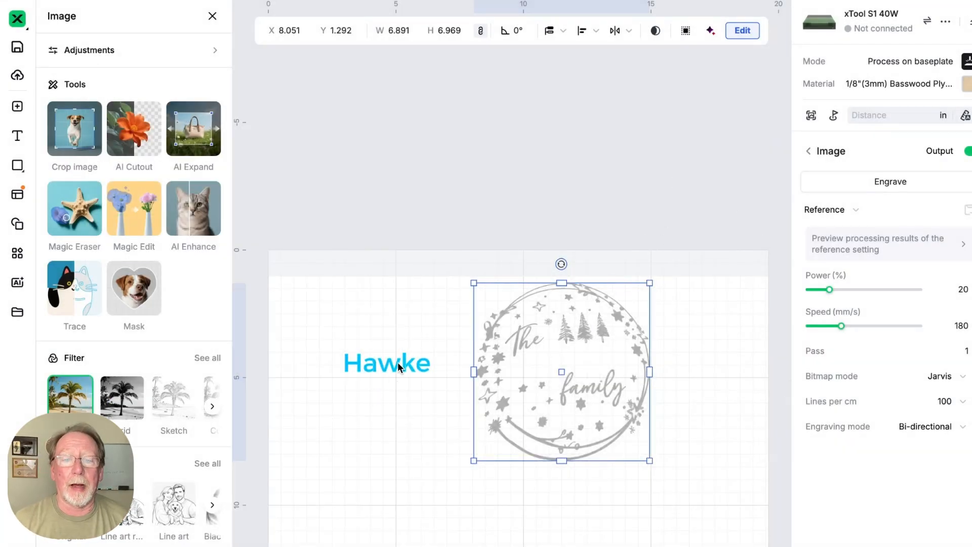
- Preview different fonts on the separate surname text and set it to the Arizonia script font
drag(405, 361, 407, 362)
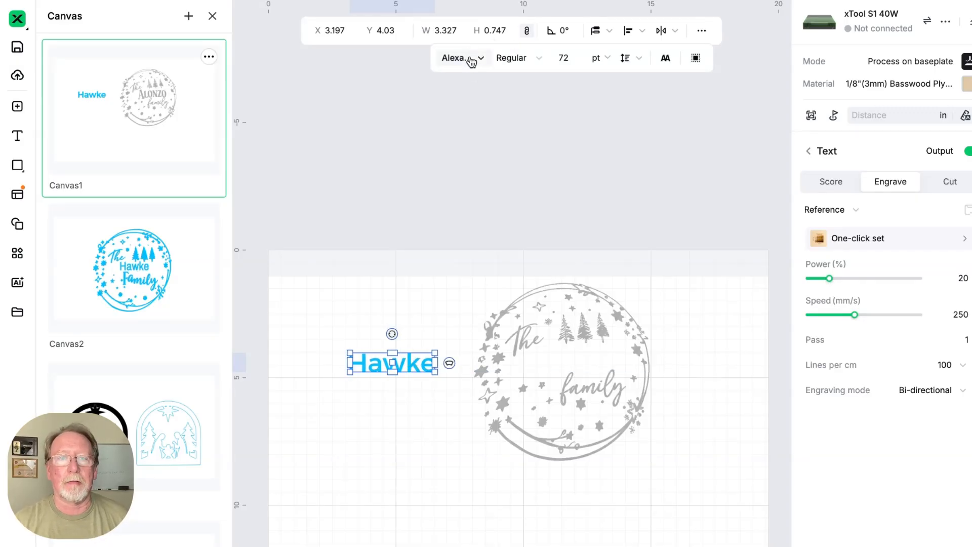
click(471, 59)
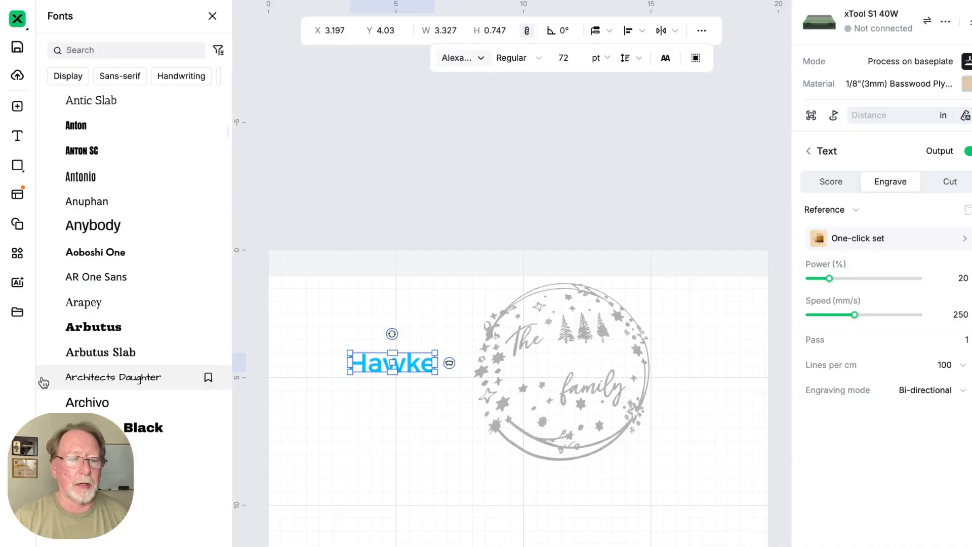
scroll(124, 403, down, 8)
click(126, 401)
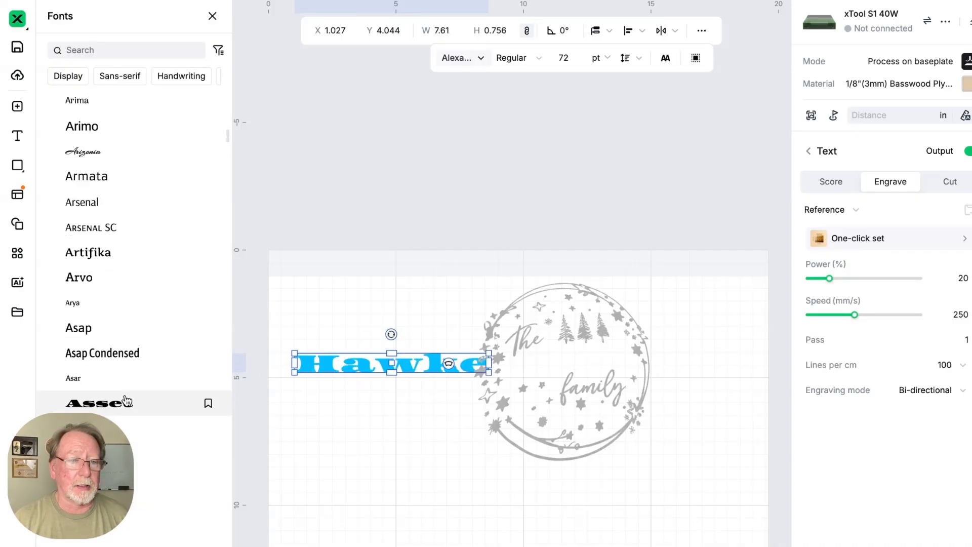
scroll(127, 401, up, 2)
scroll(127, 401, up, 1)
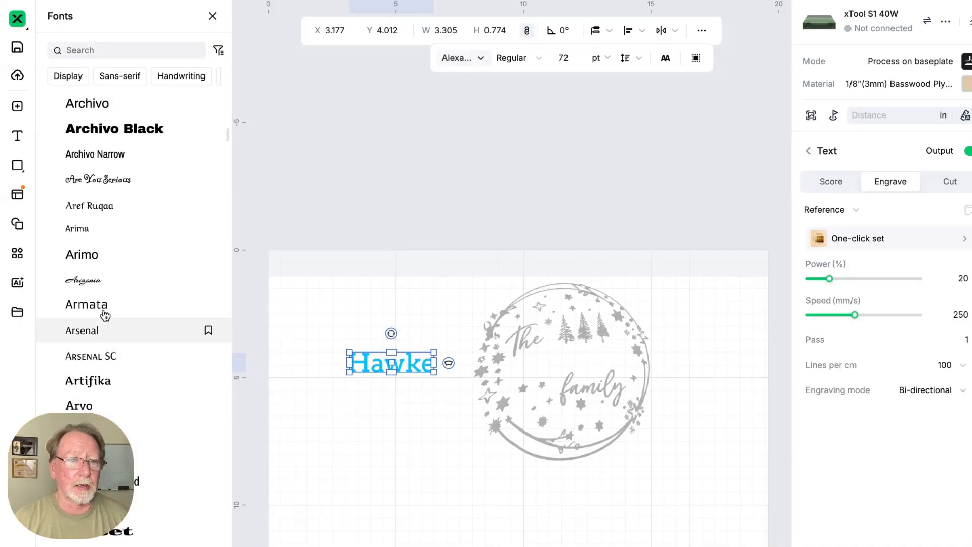
click(86, 282)
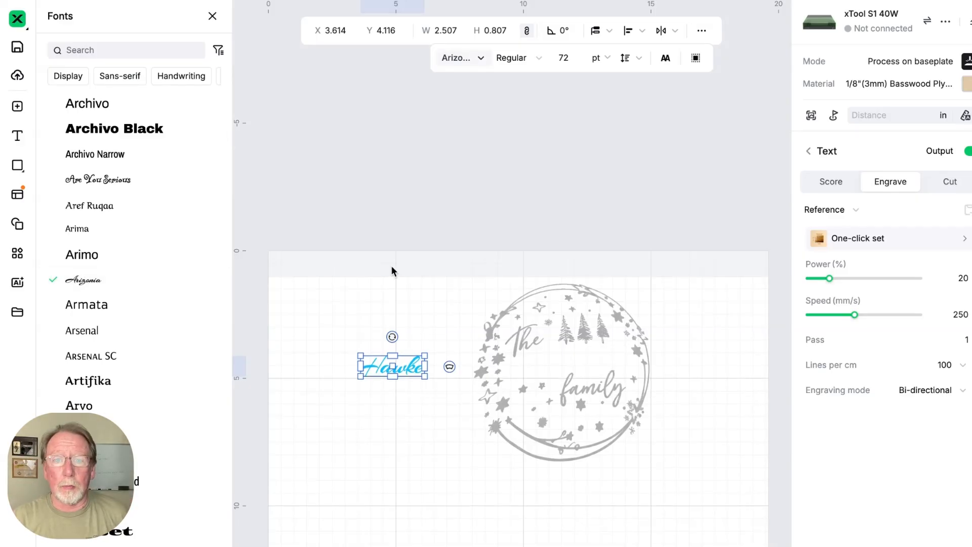
- Move the wreath image lower on the work area and create an external offset of it with a distance of 0 in
click(584, 334)
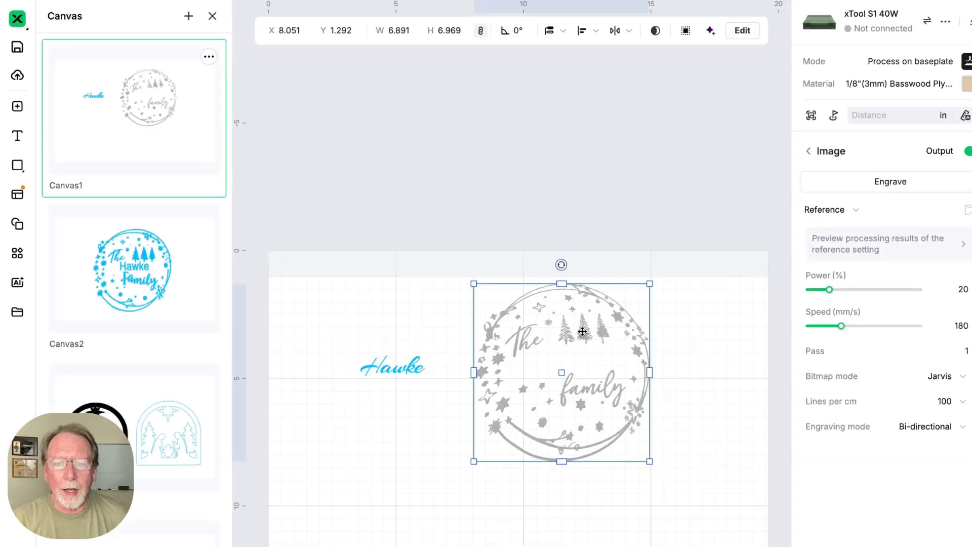
drag(583, 332, 578, 344)
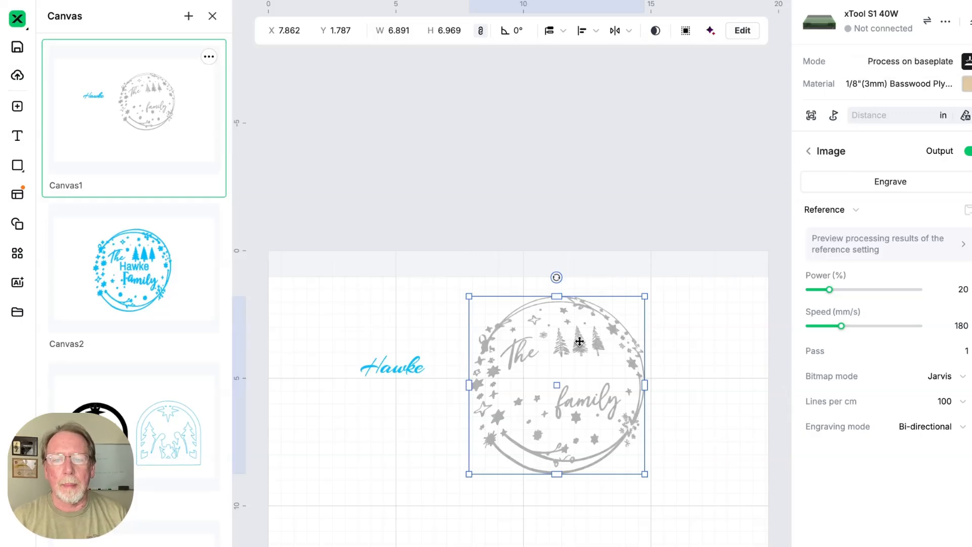
drag(592, 339, 565, 387)
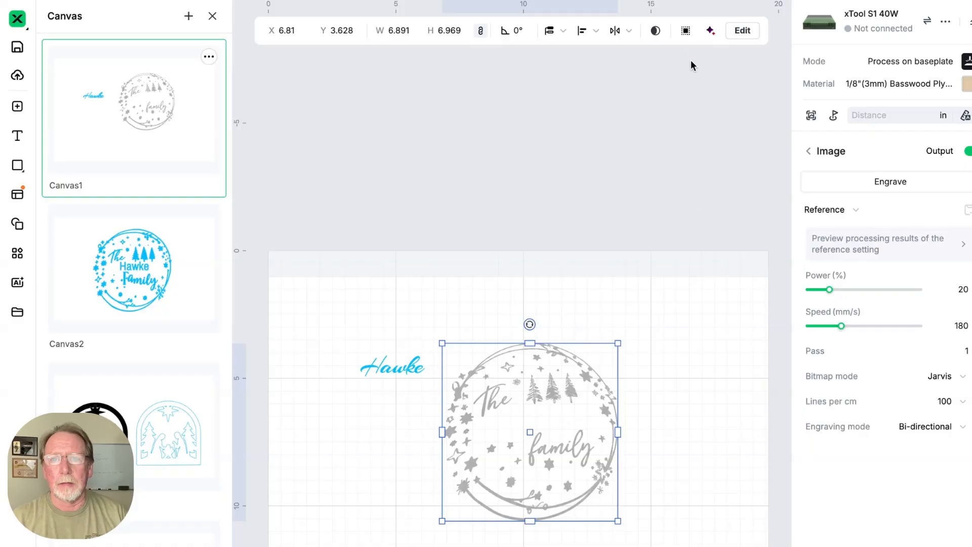
click(686, 32)
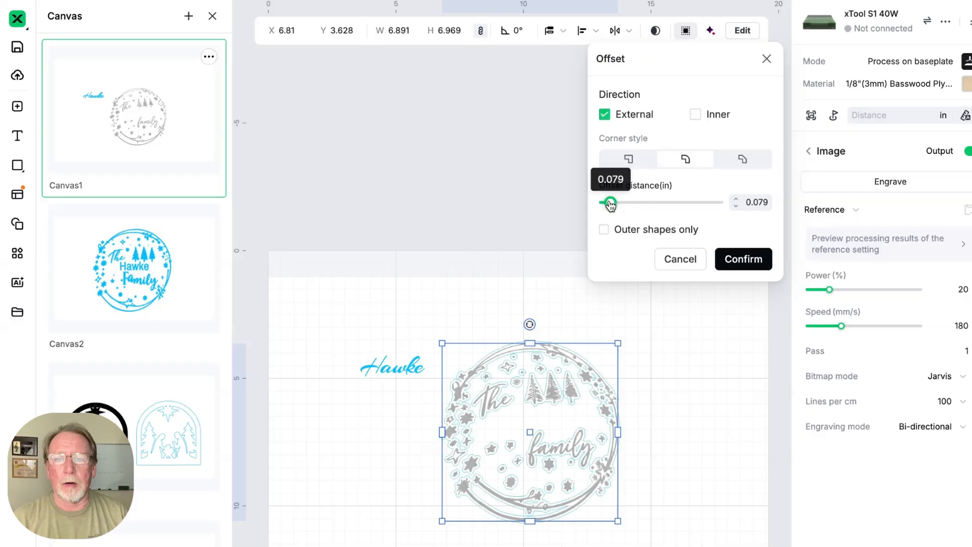
drag(612, 203, 607, 209)
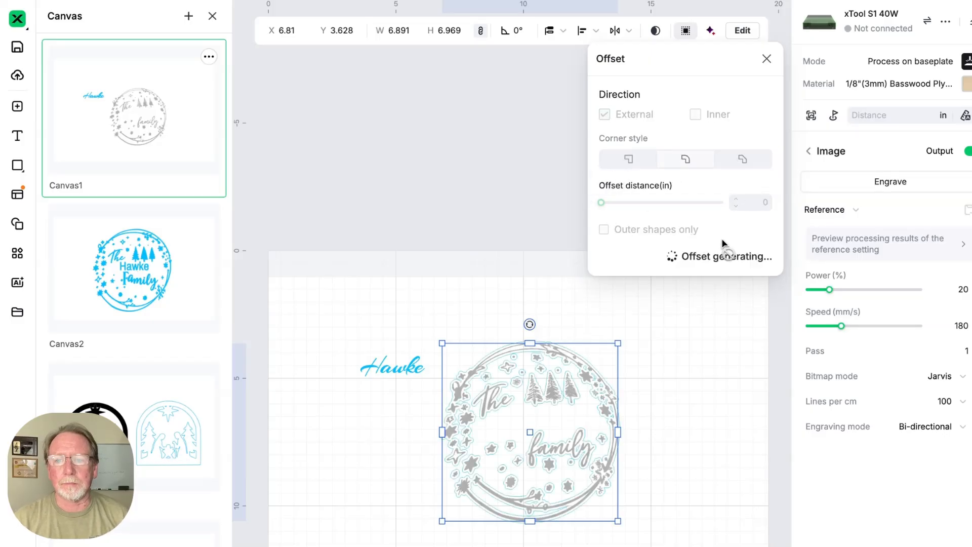
click(744, 259)
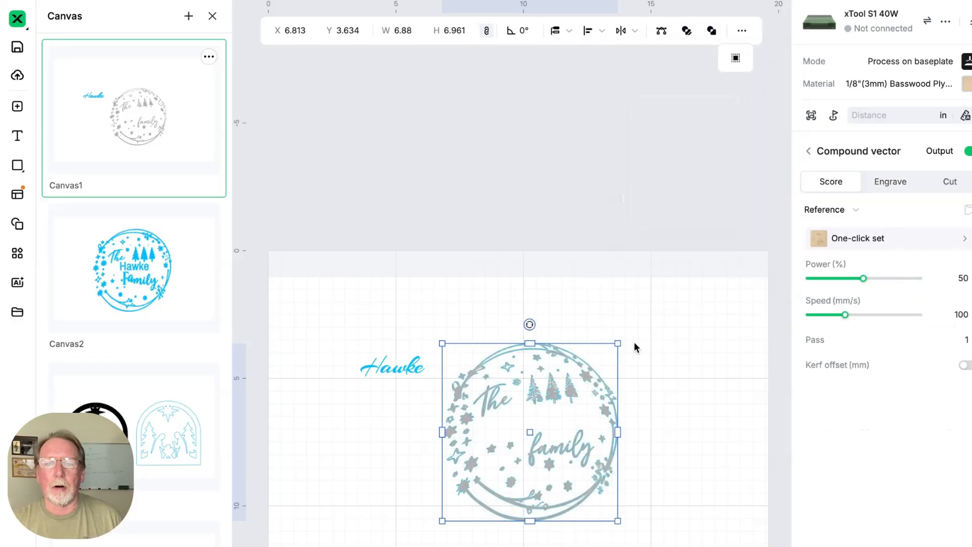
- Set the offset vector of the wreath to Engrave and move it well clear of the original image
drag(592, 371, 744, 326)
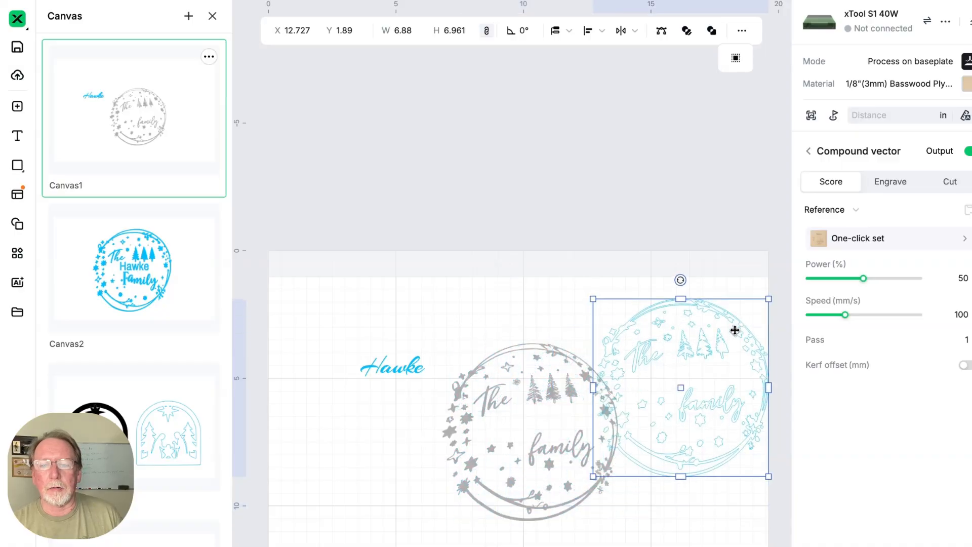
click(474, 432)
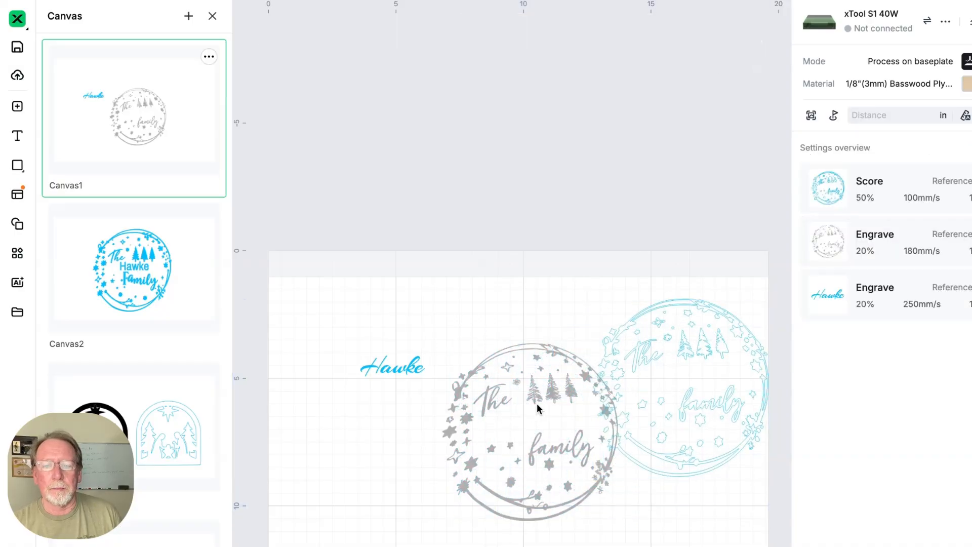
drag(526, 398, 457, 431)
click(748, 323)
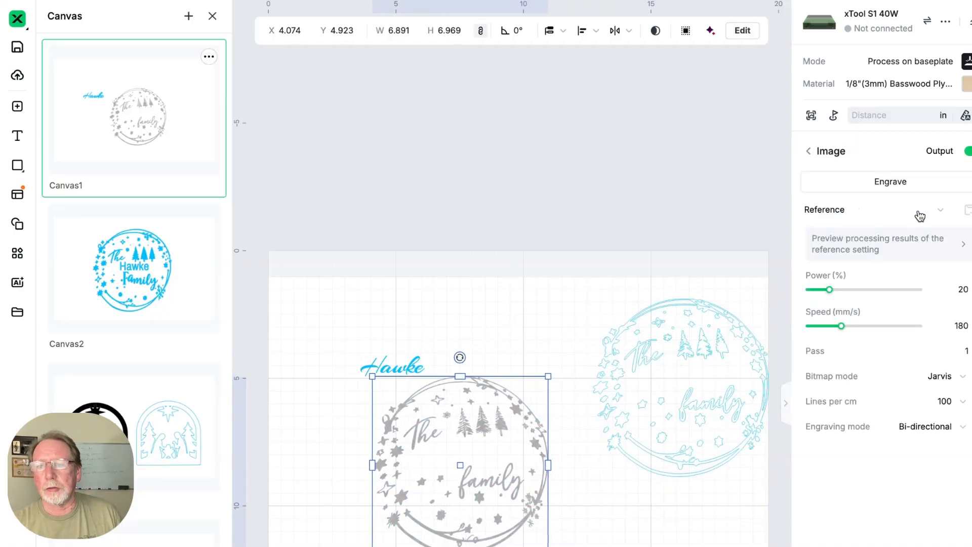
click(891, 183)
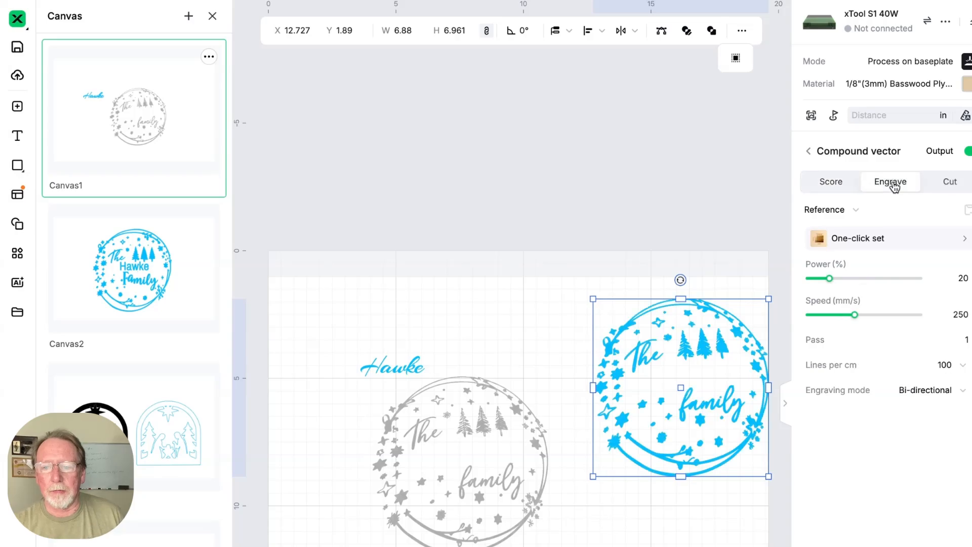
drag(695, 342, 663, 345)
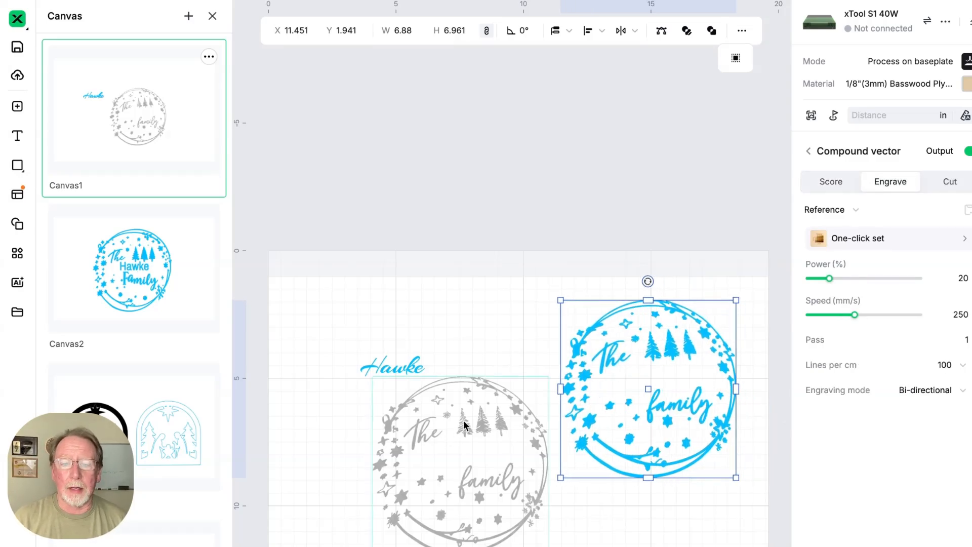
drag(464, 422, 421, 444)
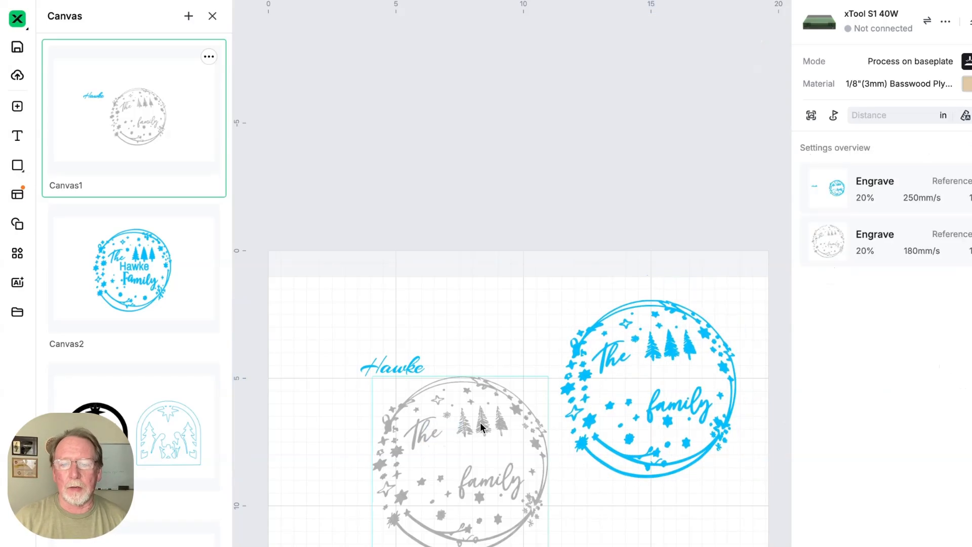
drag(485, 428, 456, 445)
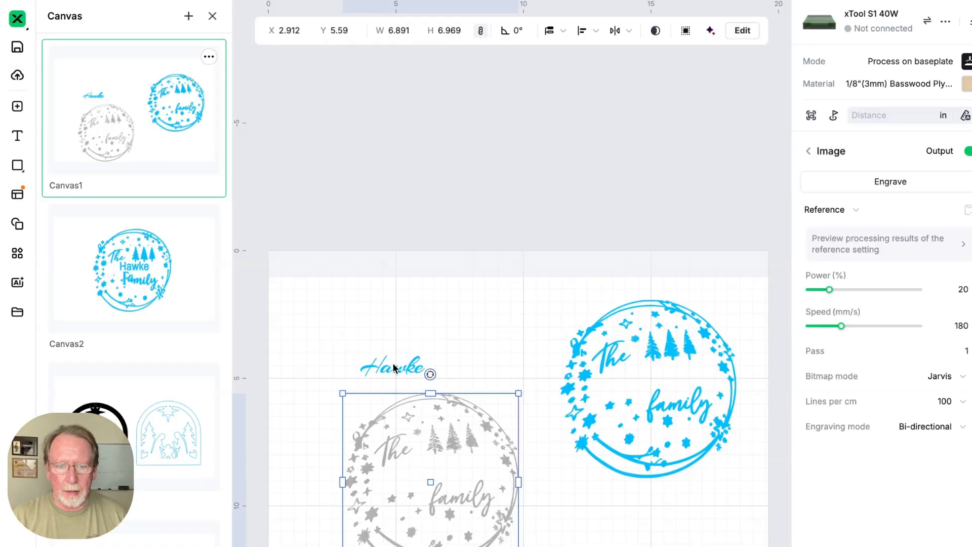
- Fit the surname text, enlarged to about 91 pt, between "The" and "family" in the vector wreath and group both
drag(401, 370, 658, 390)
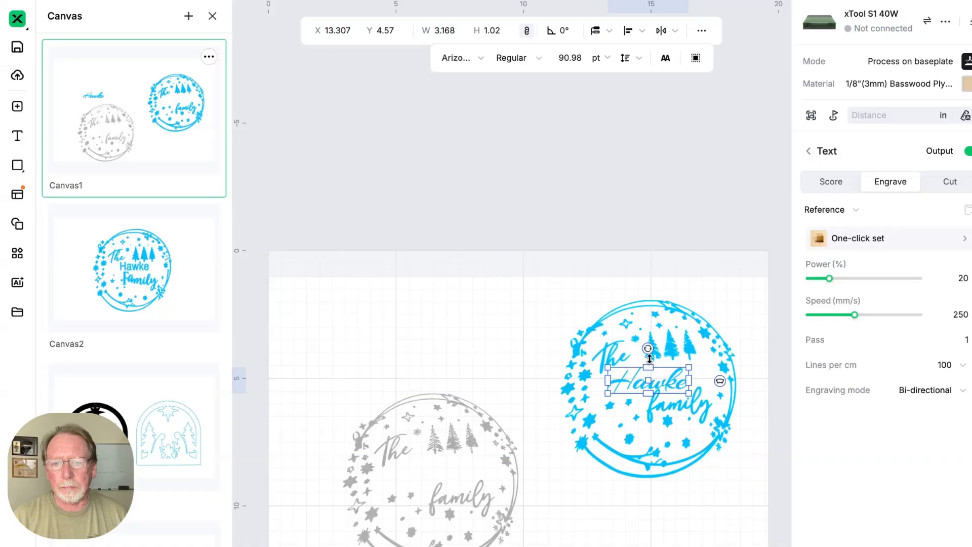
click(695, 291)
drag(627, 280, 684, 326)
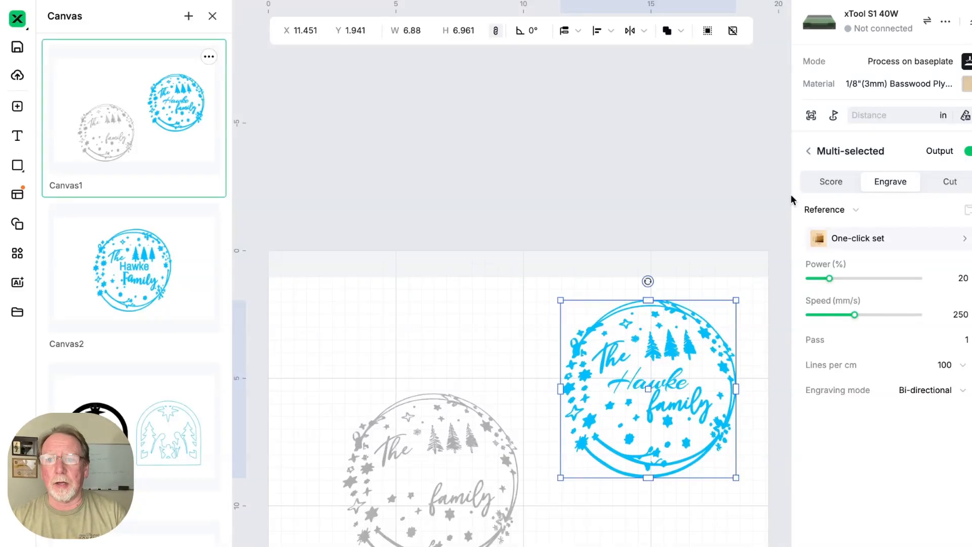
click(808, 151)
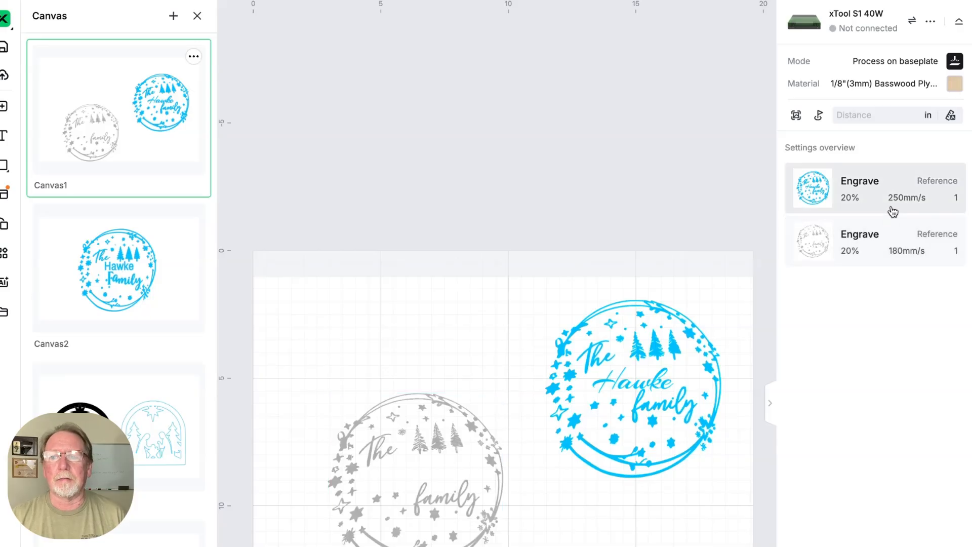
click(676, 345)
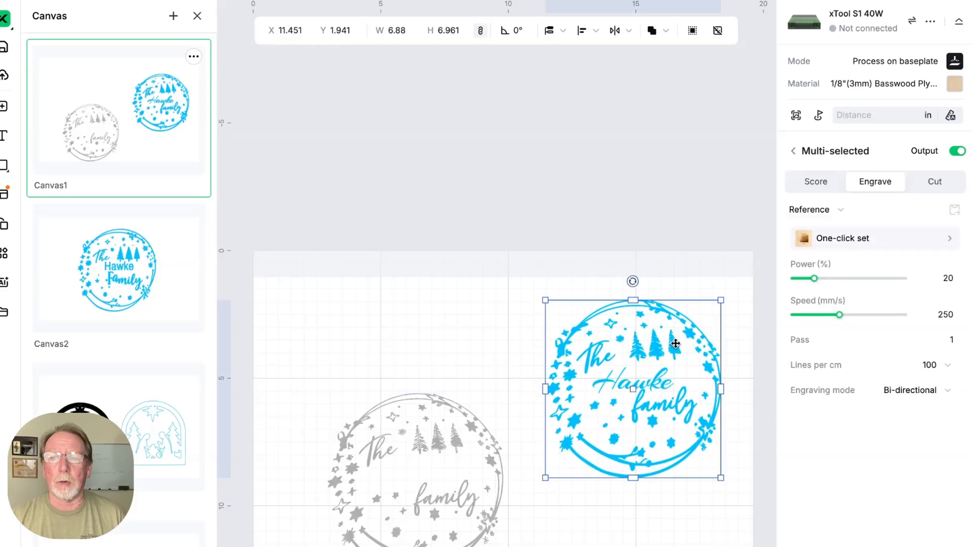
click(793, 150)
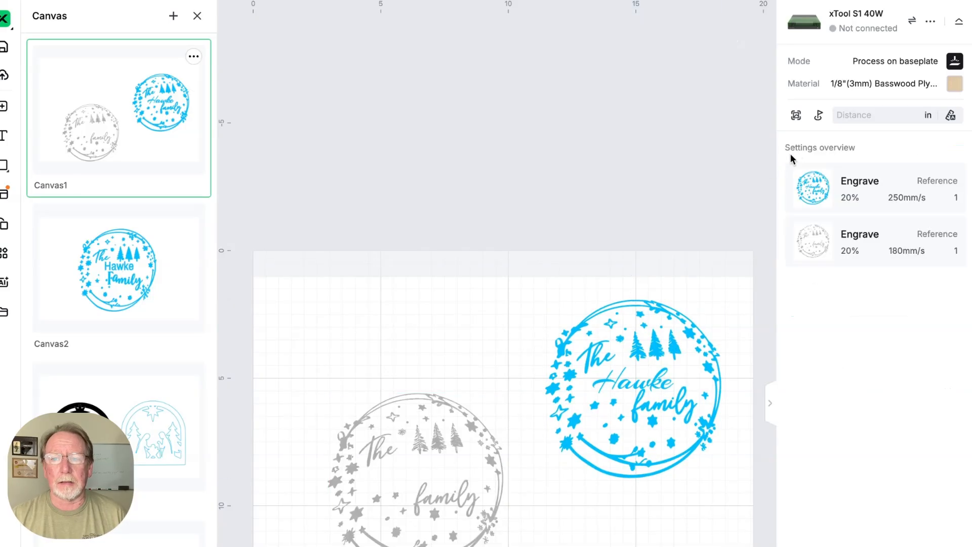
drag(431, 434, 423, 365)
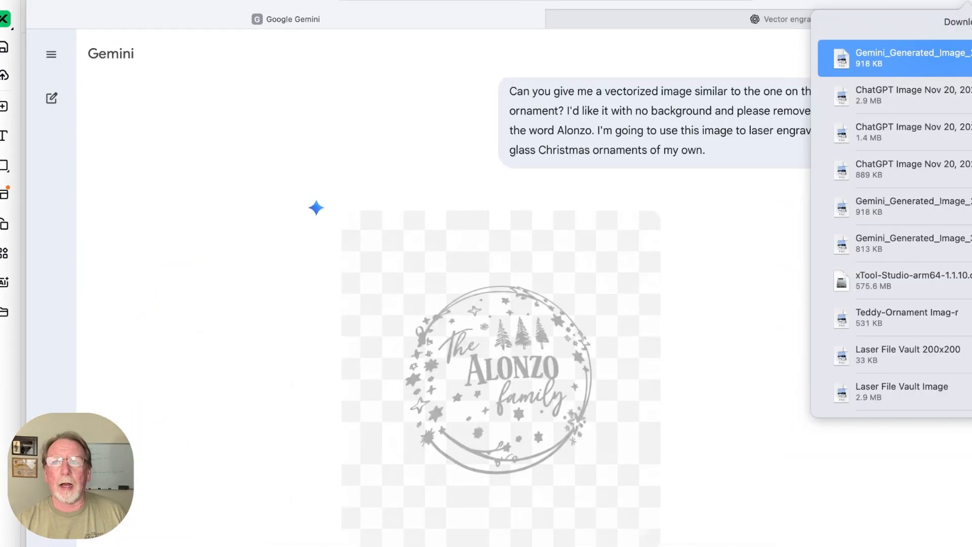
- Switch to the ChatGPT conversation in the browser and examine its generated version of the ornament design
click(652, 67)
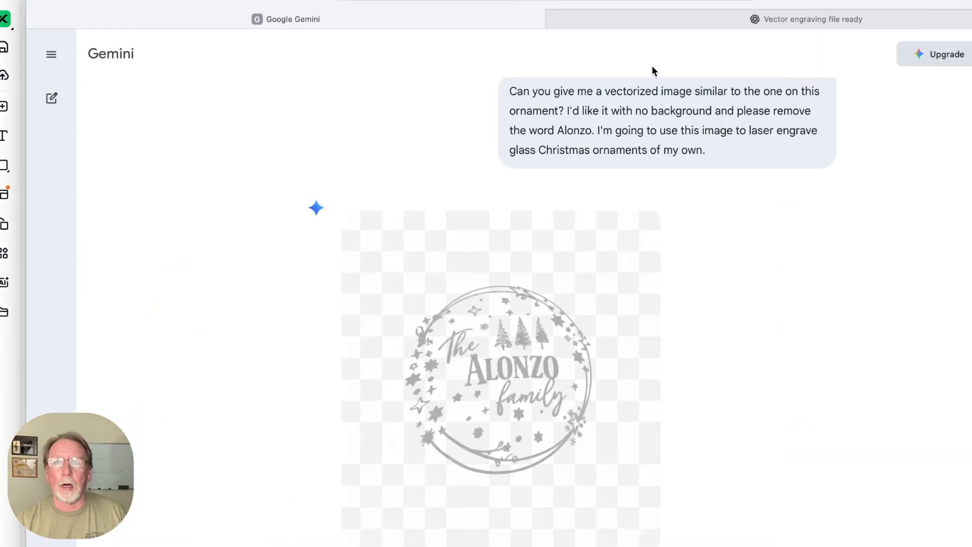
click(774, 17)
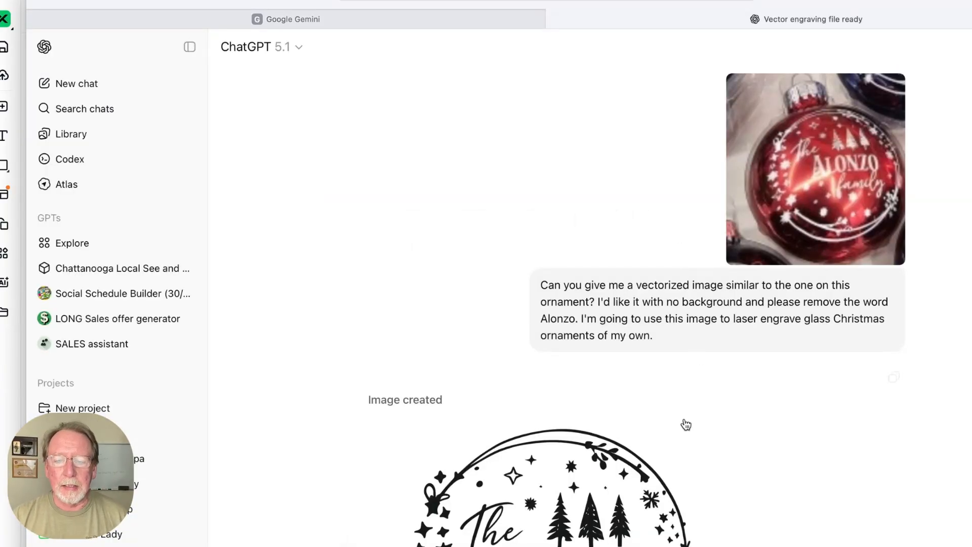
scroll(683, 423, down, 3)
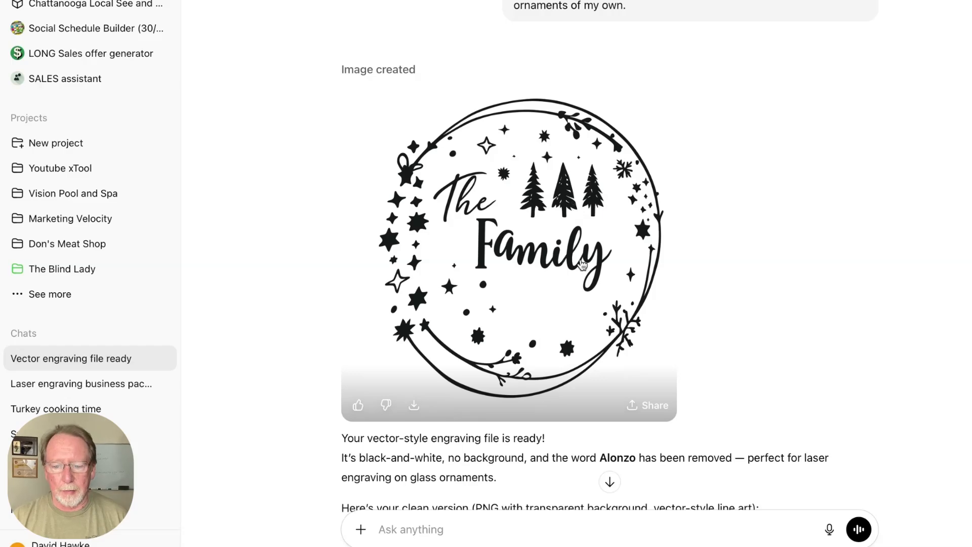
- Download the generated ornament image from ChatGPT, open the downloaded file to inspect it and close it again
click(416, 409)
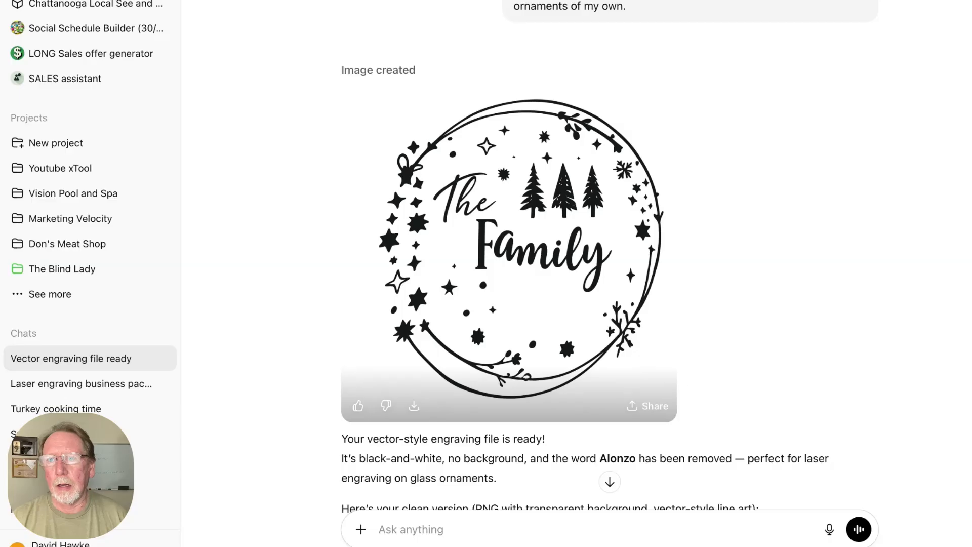
click(935, 1)
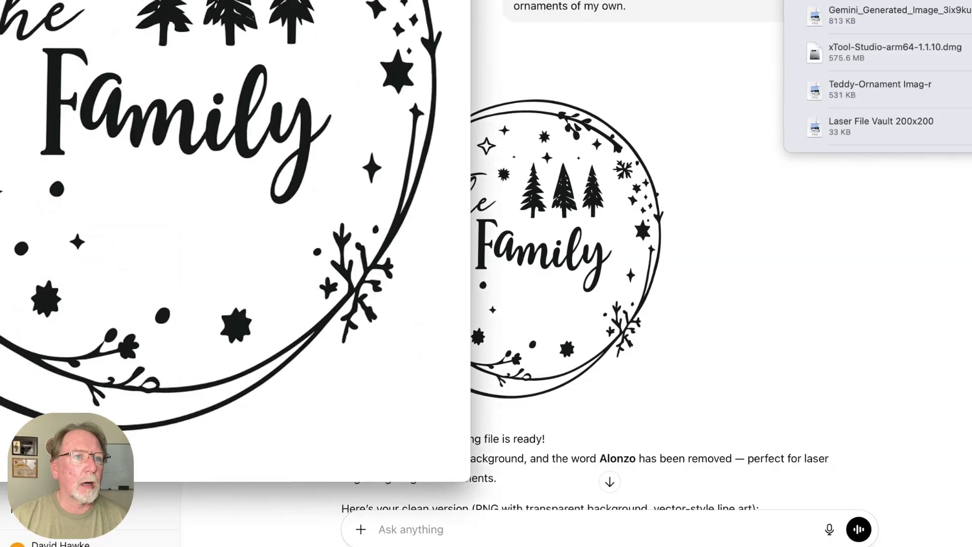
click(141, 1)
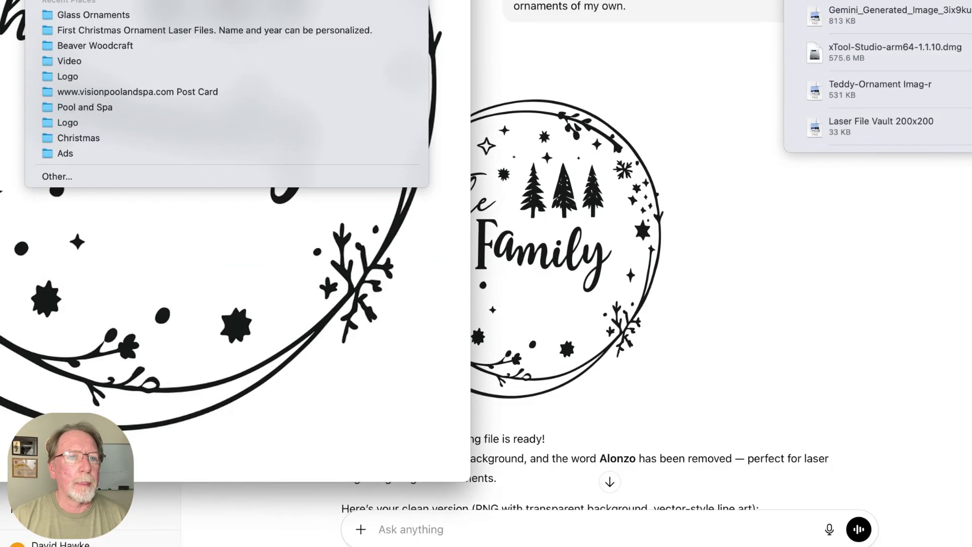
key(Escape)
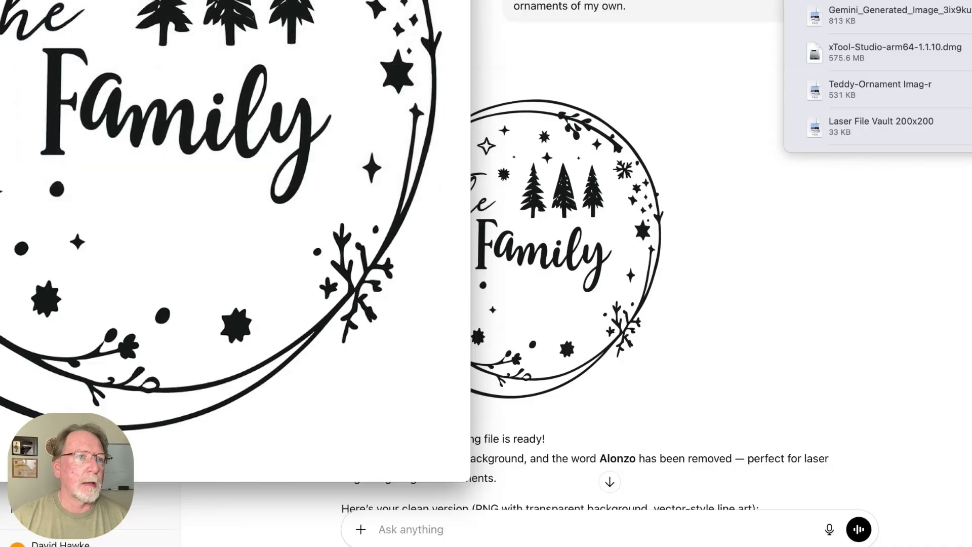
key(super+w)
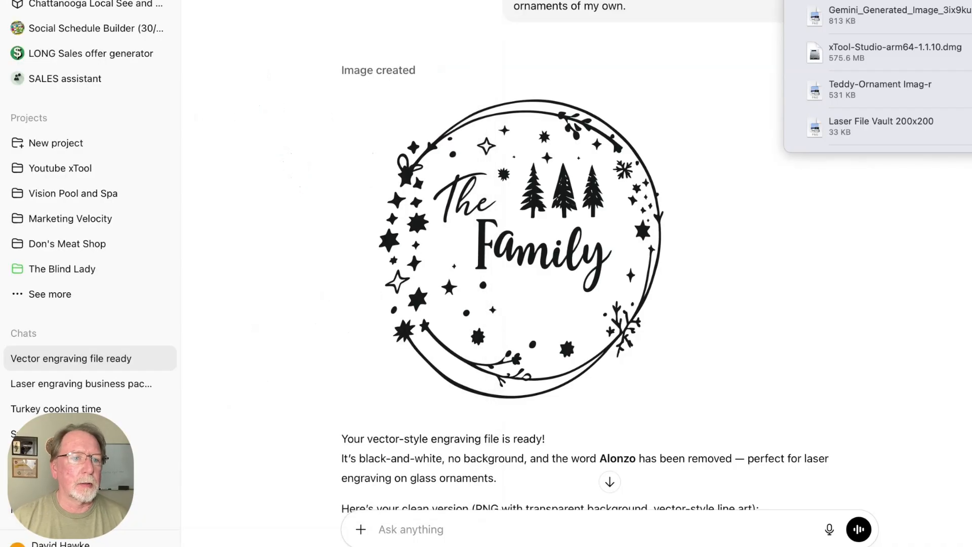
- Switch to xTool Studio, open Canvas2 and delete the existing family wreath design from it
key(super+Tab)
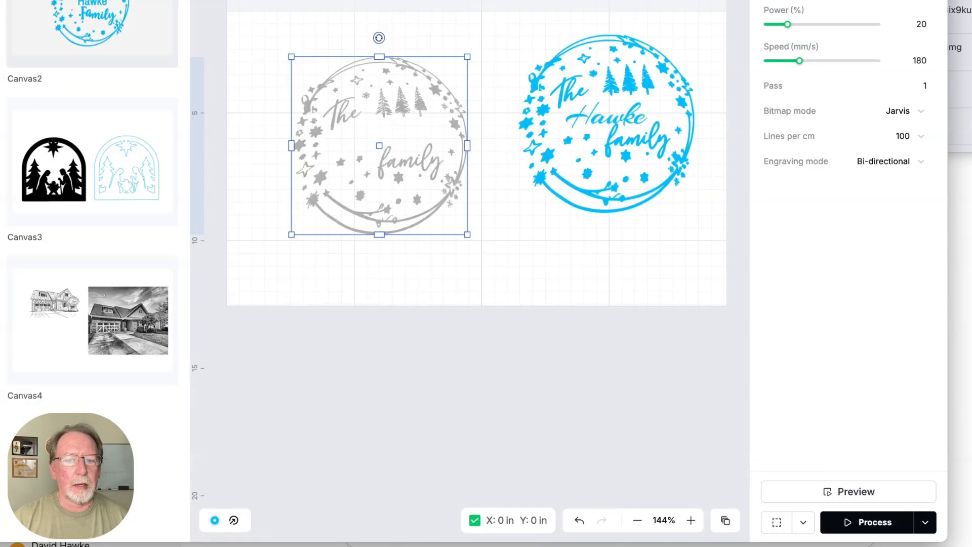
click(92, 6)
drag(484, 111, 519, 105)
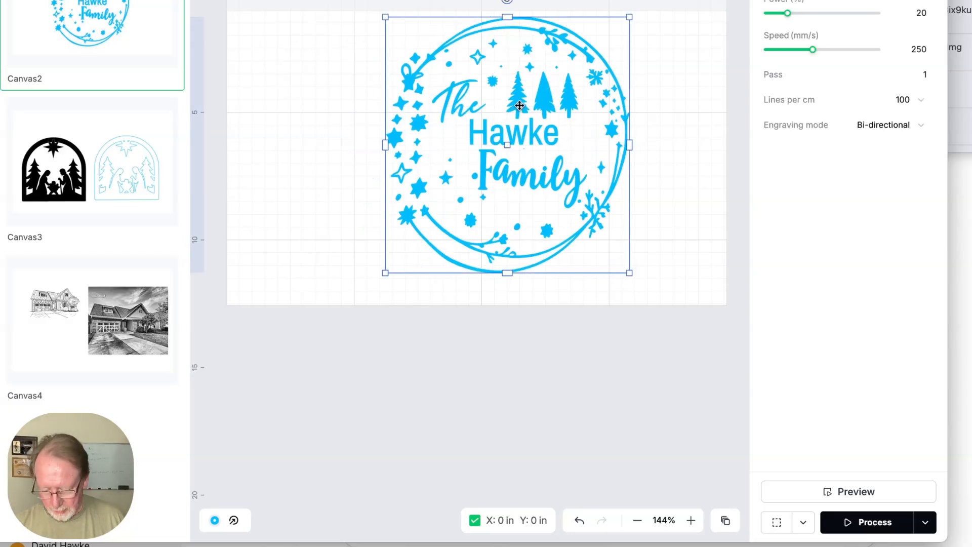
key(BackSpace)
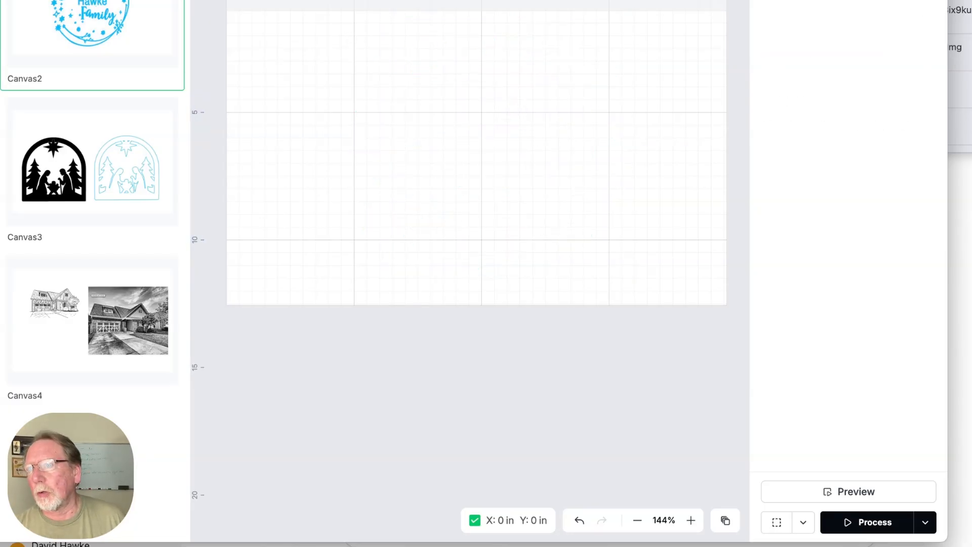
- Import the downloaded ornament image into the empty Canvas2, scaled down to fit, and position it on the work area
drag(956, 1, 581, 86)
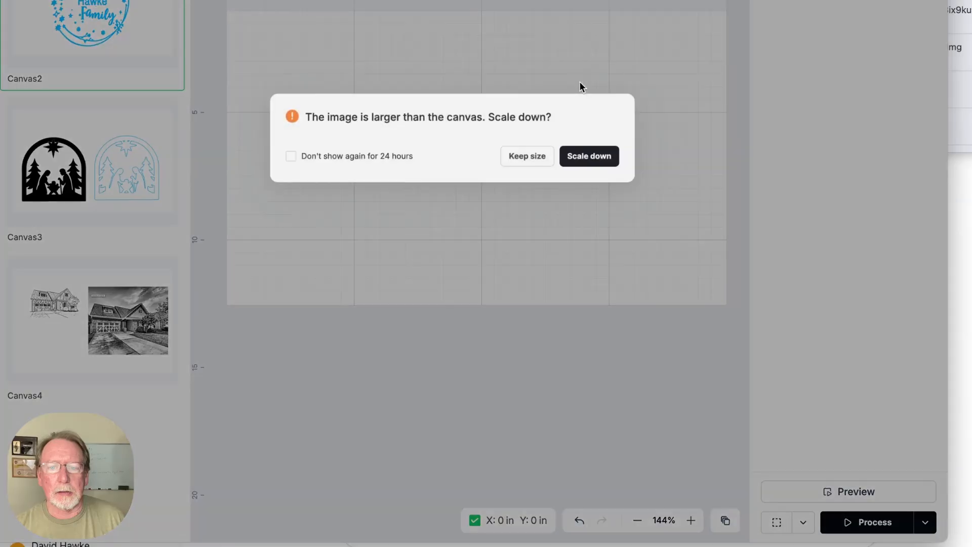
click(588, 156)
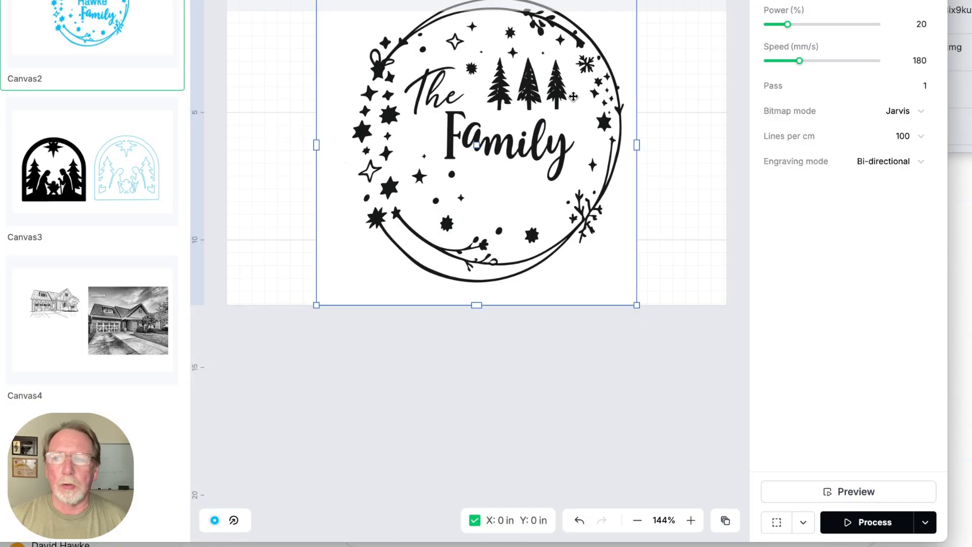
drag(574, 96, 542, 101)
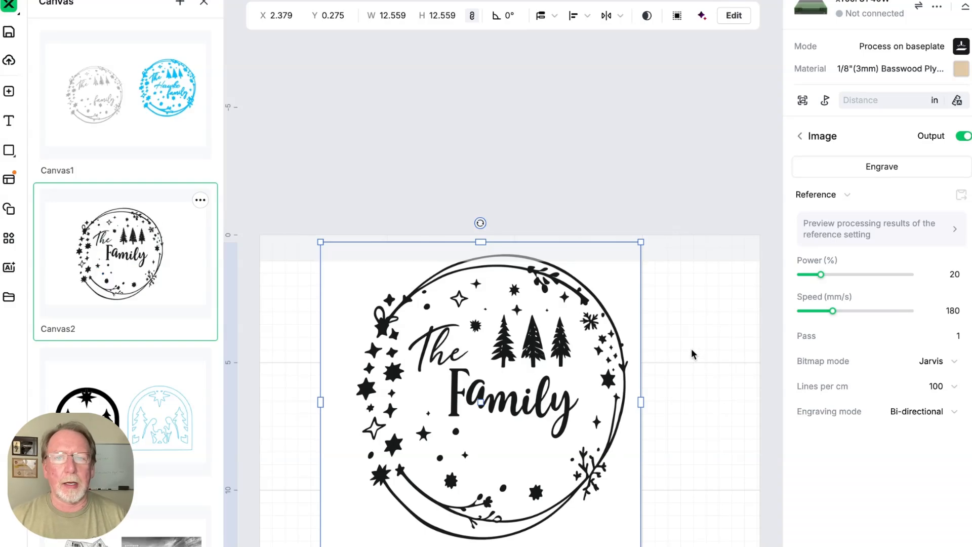
- Remove the white background around the wreath artwork with the manual cutout magic wand at fuzziness 40, contiguous
click(734, 15)
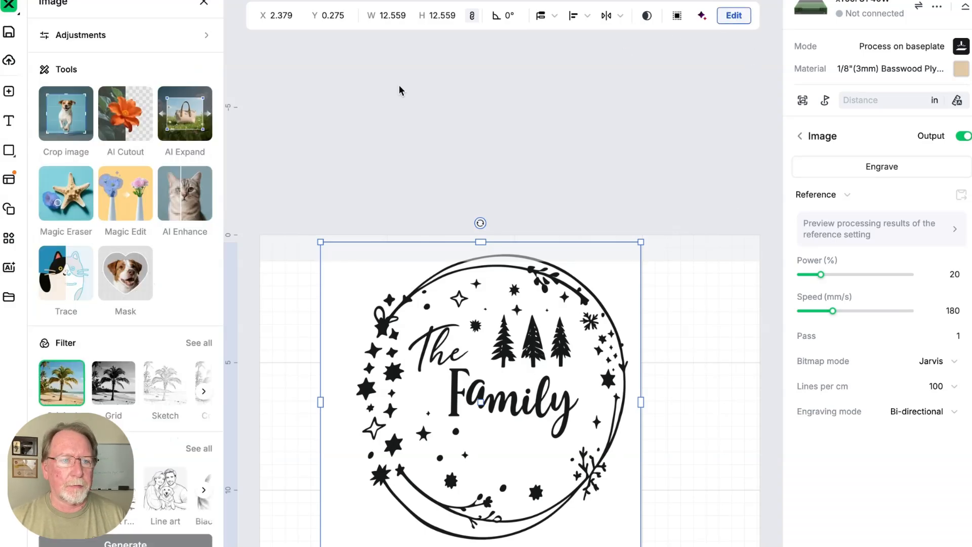
click(121, 116)
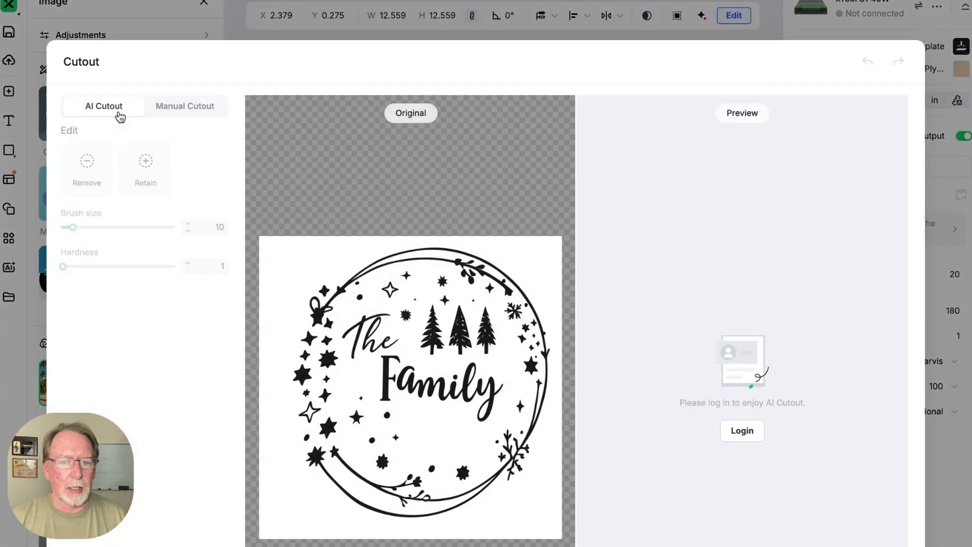
click(173, 109)
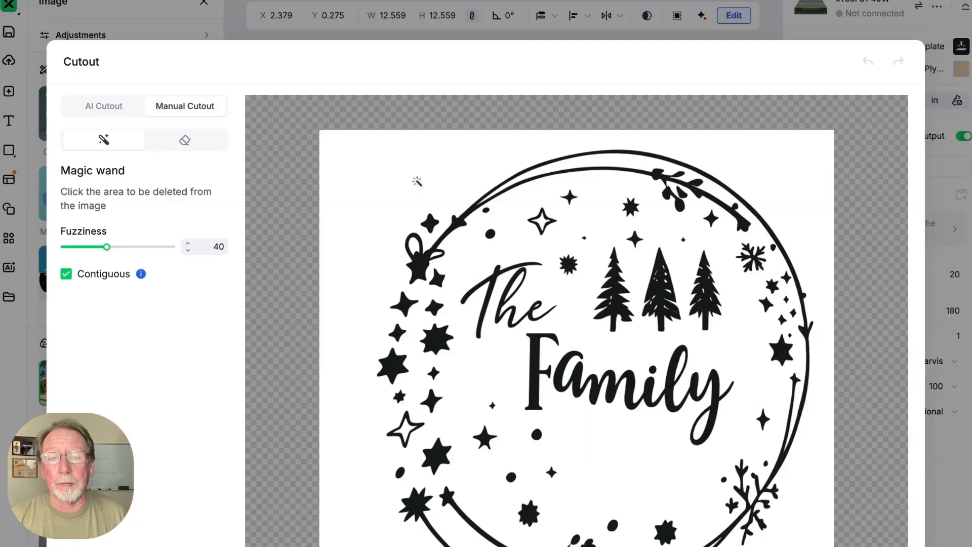
click(417, 182)
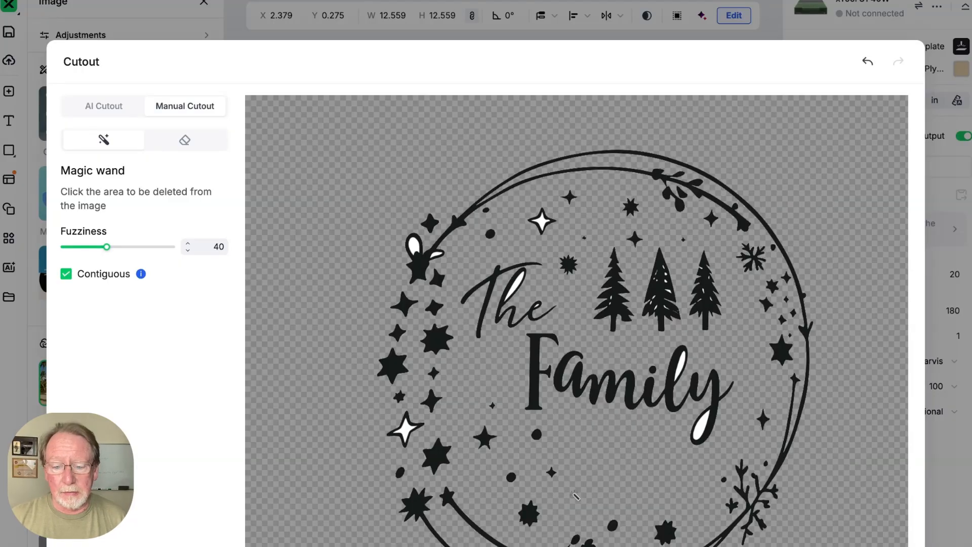
- Remove the leftover white areas inside the "l" and "y" of "Family", the upper outlined star and the word "The"
scroll(576, 387, up, 2)
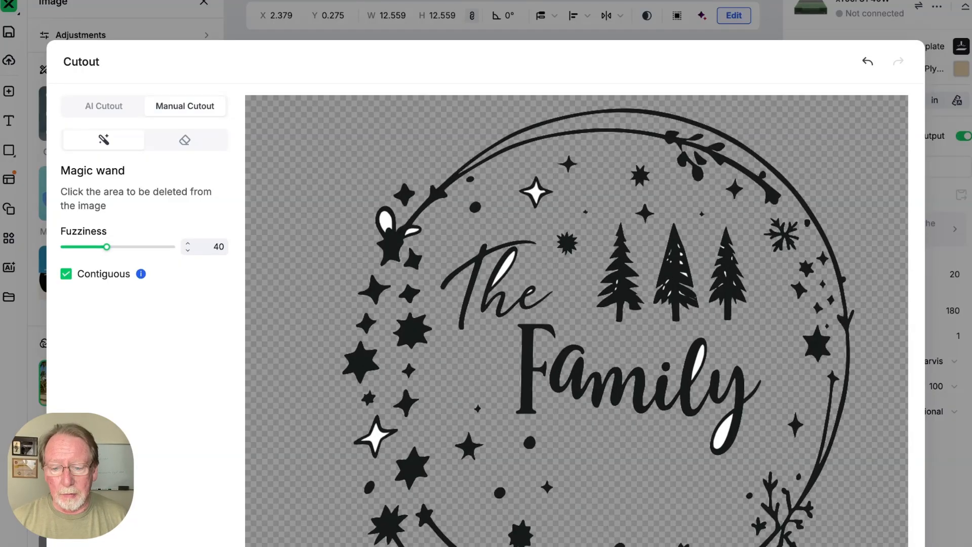
scroll(578, 396, up, 1)
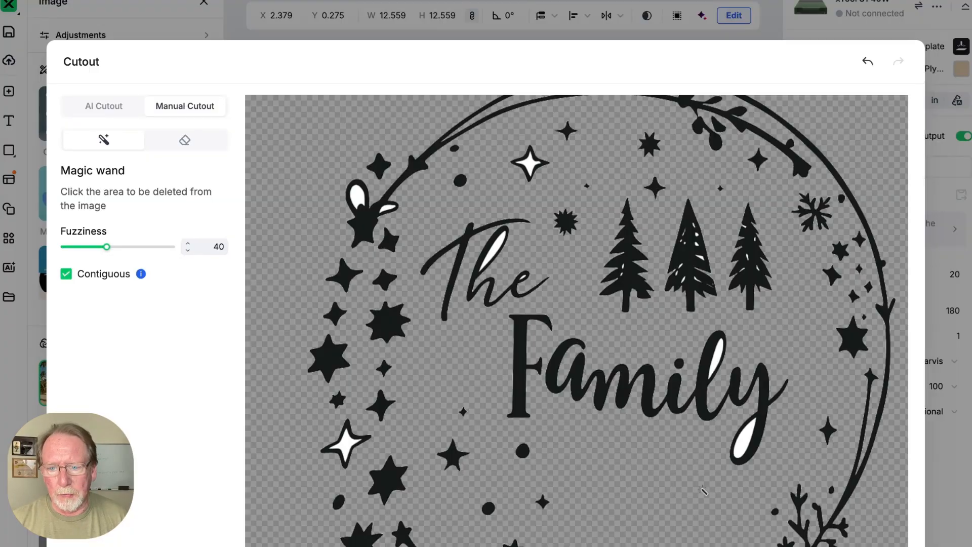
click(744, 441)
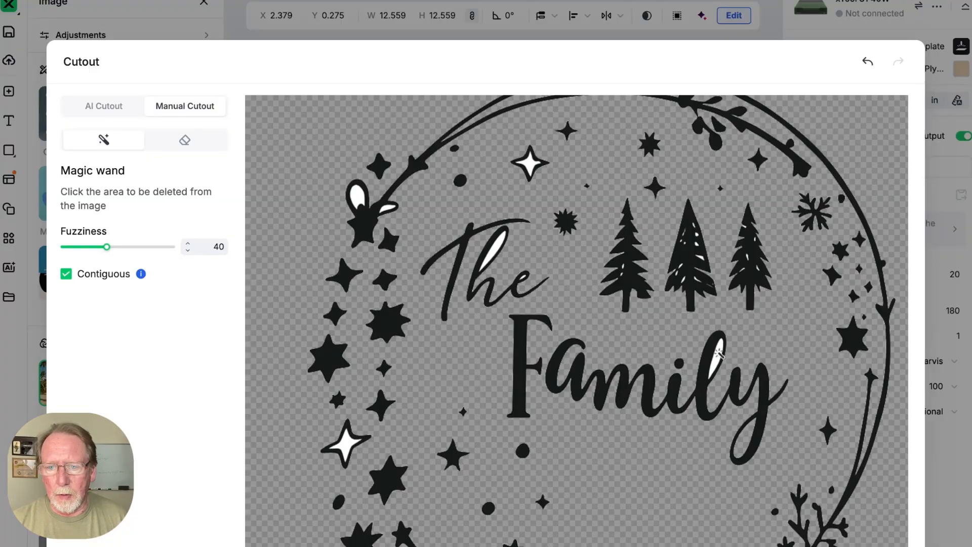
click(720, 350)
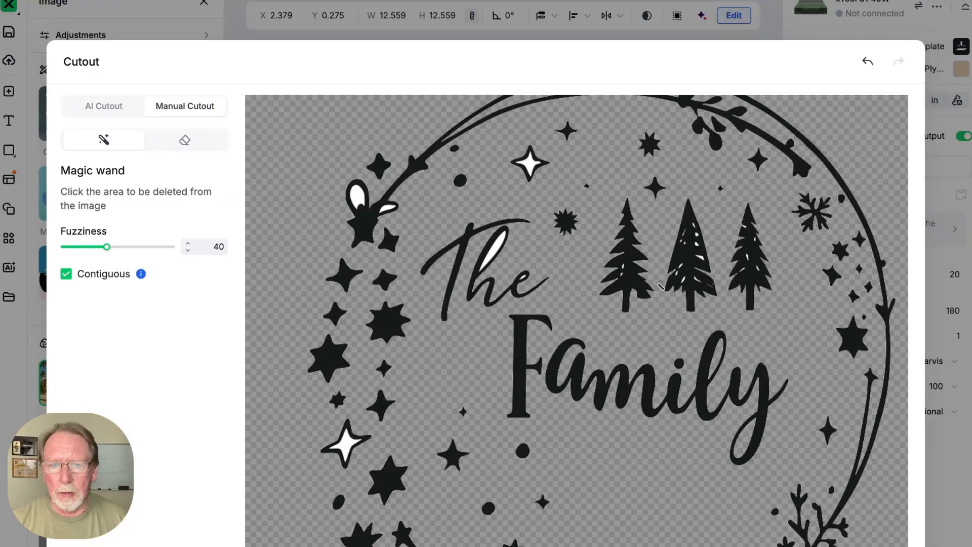
click(530, 165)
click(498, 242)
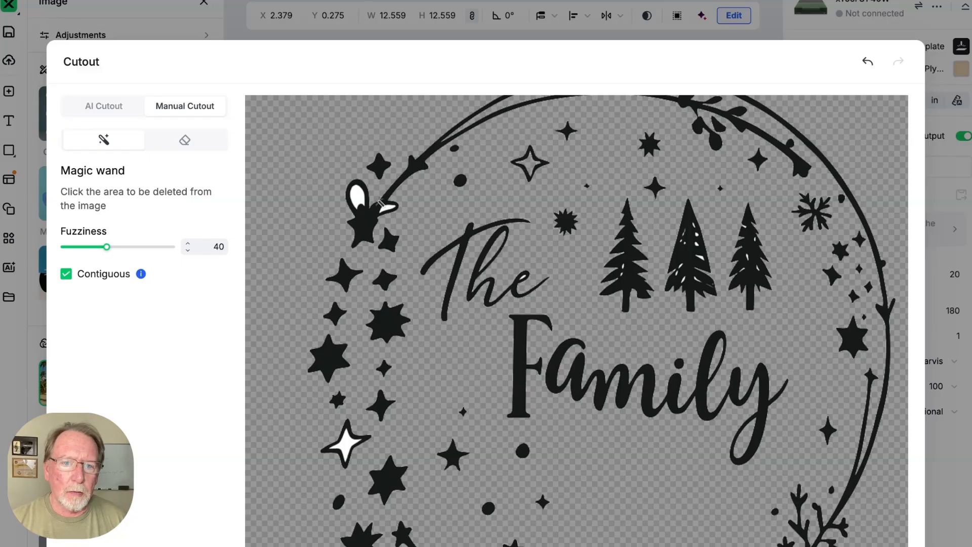
- Clear the white from both bow loops, undoing the mistaken removal of the ring, and from the lower outlined star
click(360, 198)
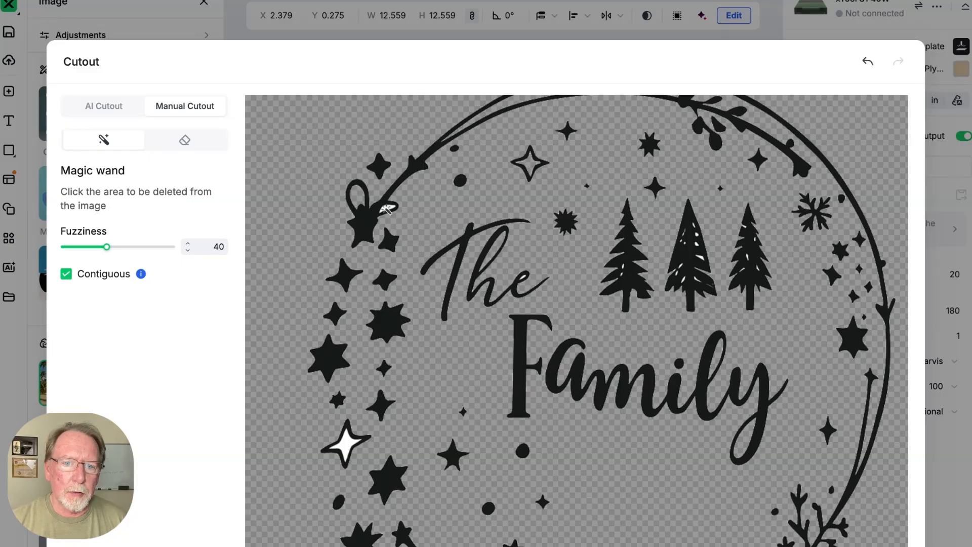
click(388, 209)
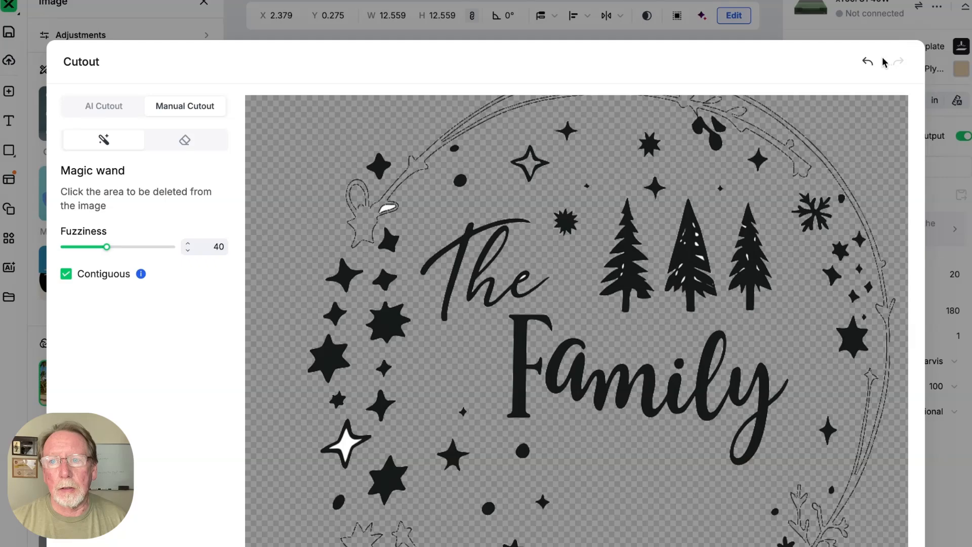
click(866, 62)
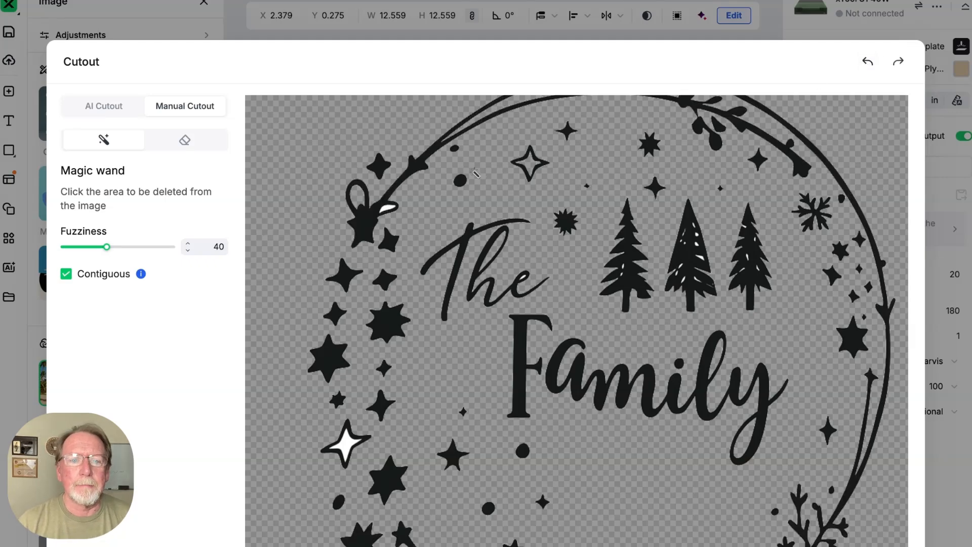
click(387, 207)
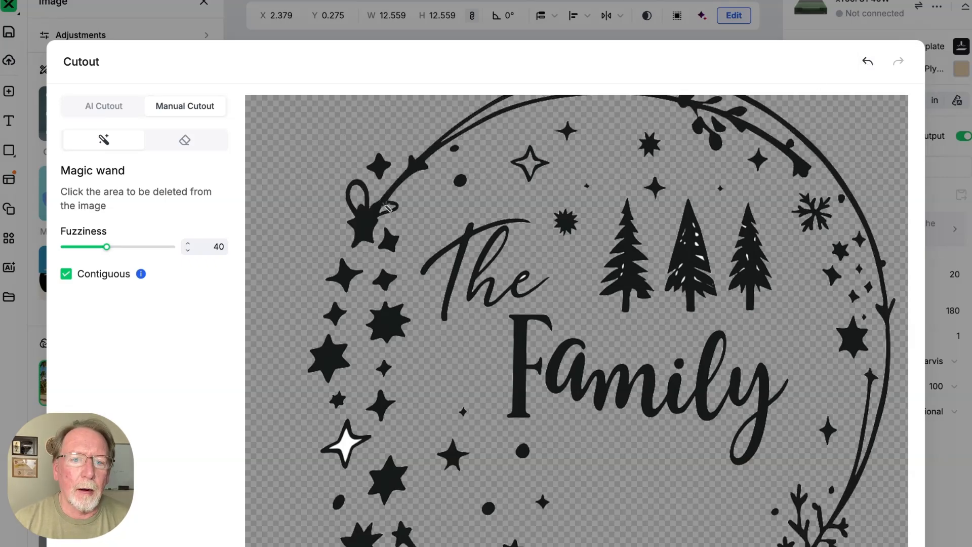
click(346, 443)
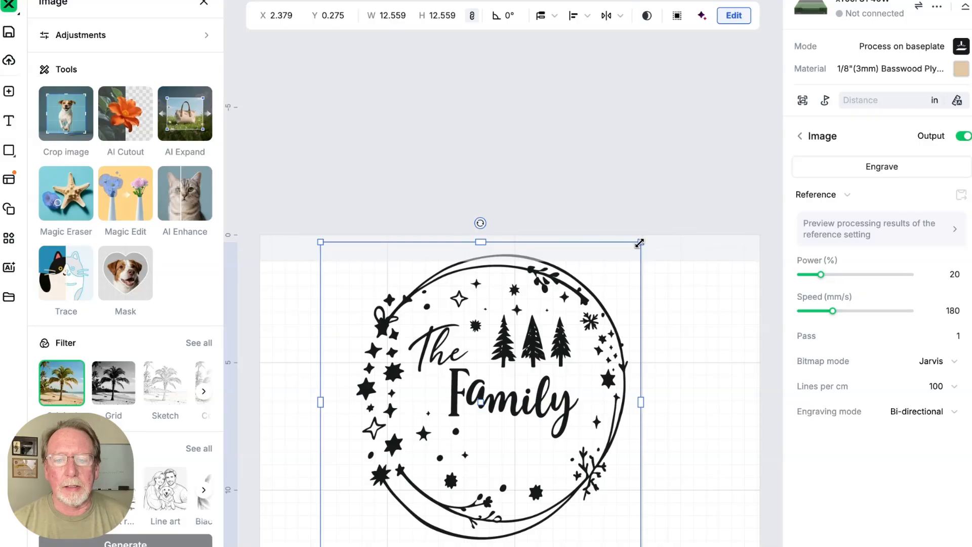
- Deselect the cut-out wreath image and capture a screenshot of just the word "Family"
click(709, 321)
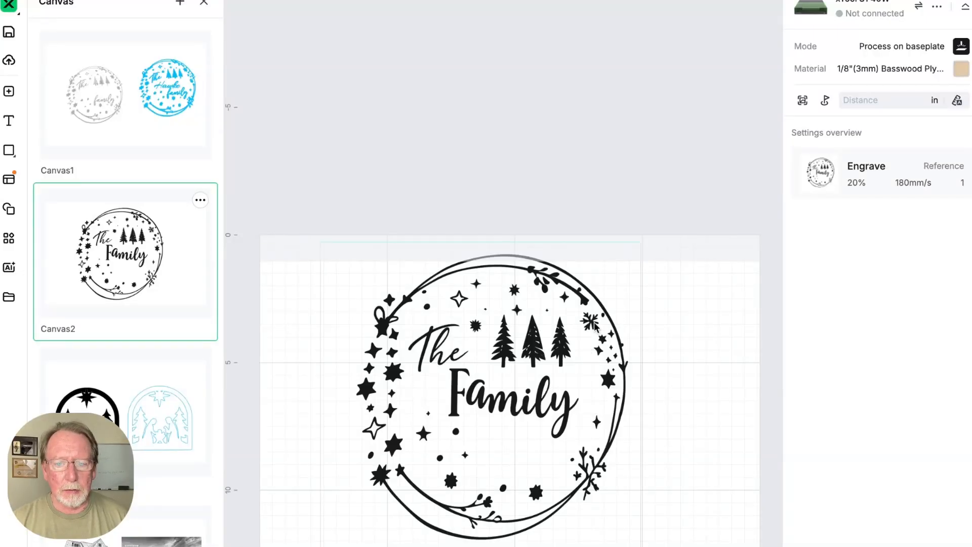
click(561, 348)
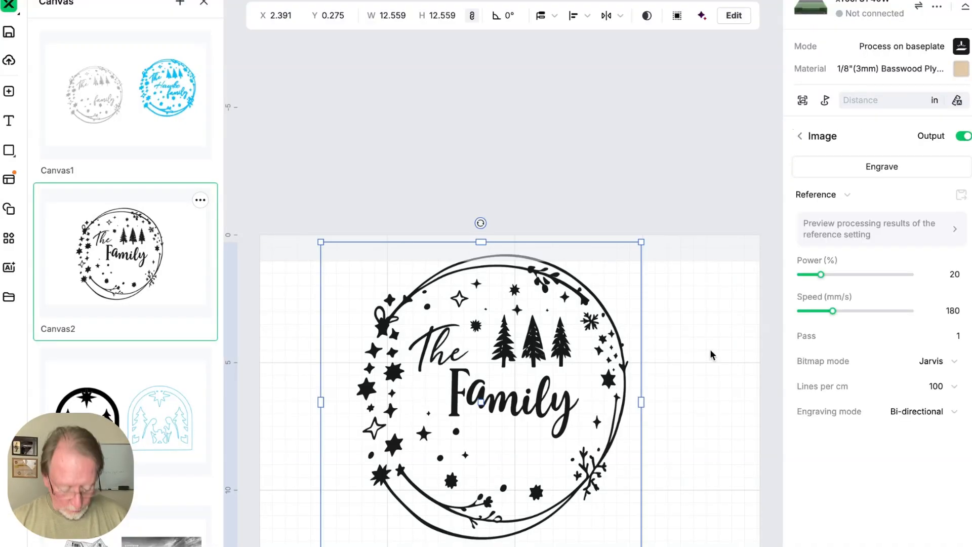
click(716, 360)
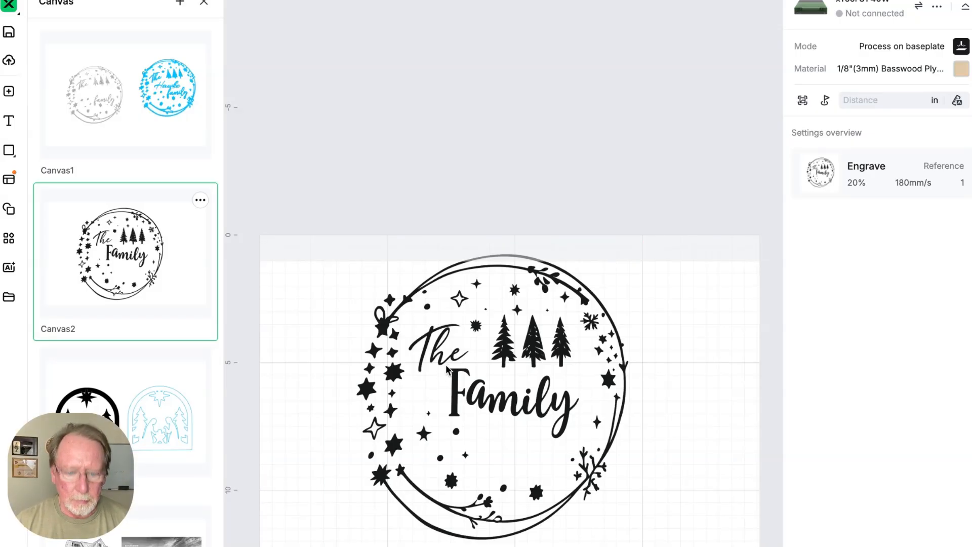
key(super+shift+4)
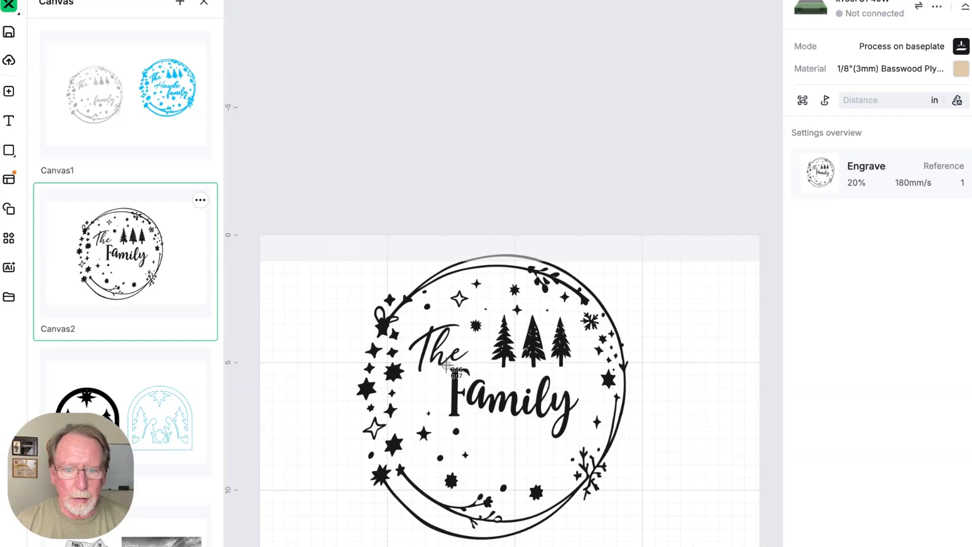
drag(445, 365, 585, 445)
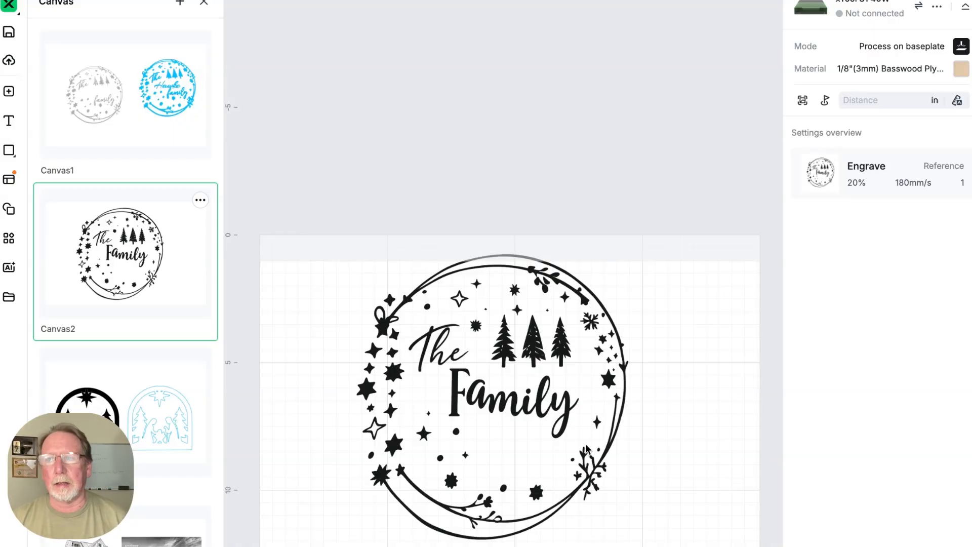
- Reopen the wreath image in the manual cutout and erase the word "Family" with the eraser at size 40
click(586, 447)
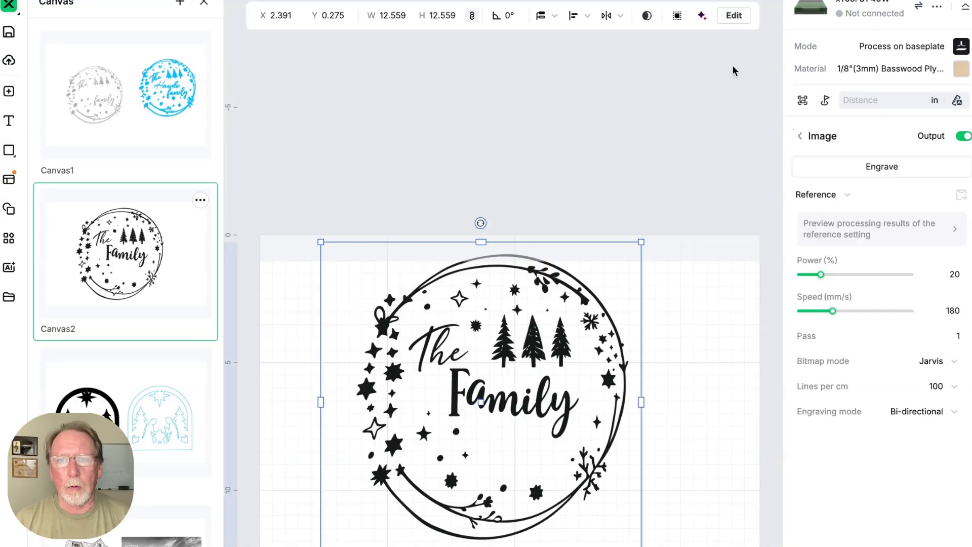
click(733, 16)
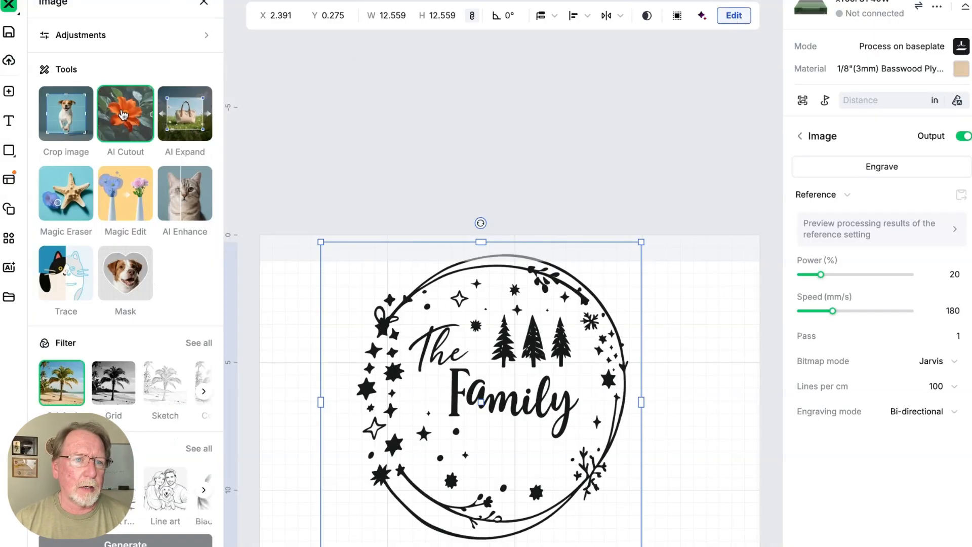
click(122, 116)
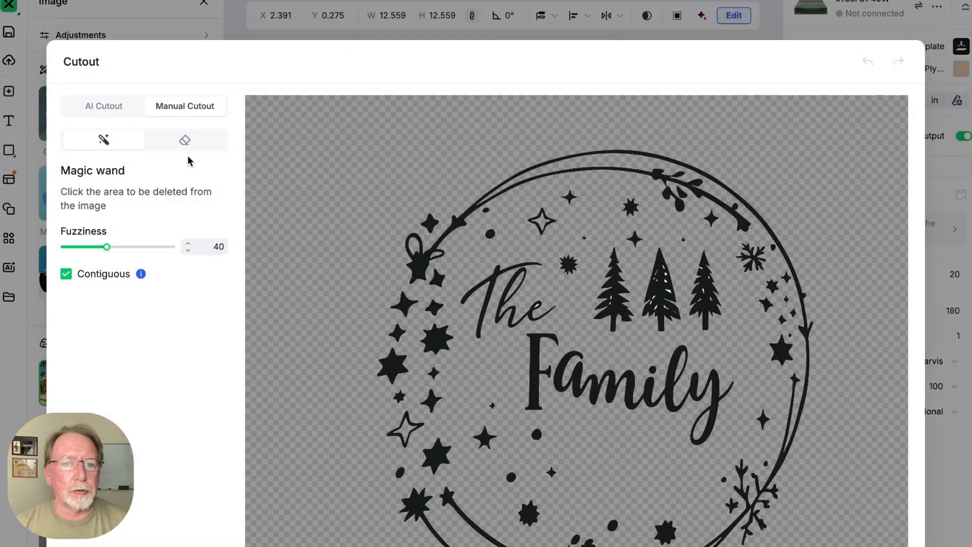
click(185, 140)
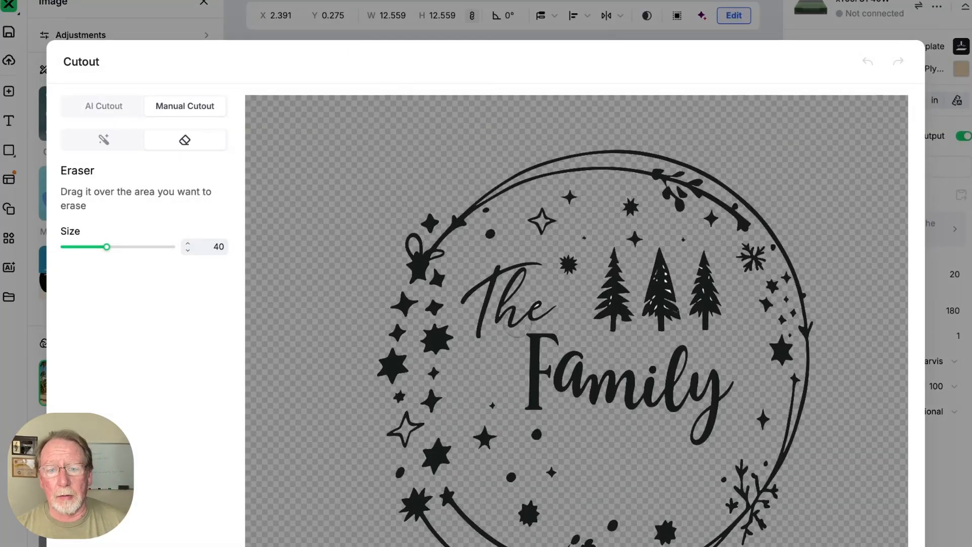
mouse_move(519, 347)
mouse_down()
mouse_move(553, 341)
mouse_move(533, 366)
mouse_move(532, 411)
mouse_move(557, 359)
mouse_move(581, 356)
mouse_move(692, 352)
mouse_move(724, 389)
mouse_move(692, 443)
mouse_move(693, 387)
mouse_move(663, 407)
mouse_move(561, 391)
mouse_move(570, 378)
mouse_move(690, 376)
mouse_move(675, 387)
mouse_move(606, 393)
mouse_up()
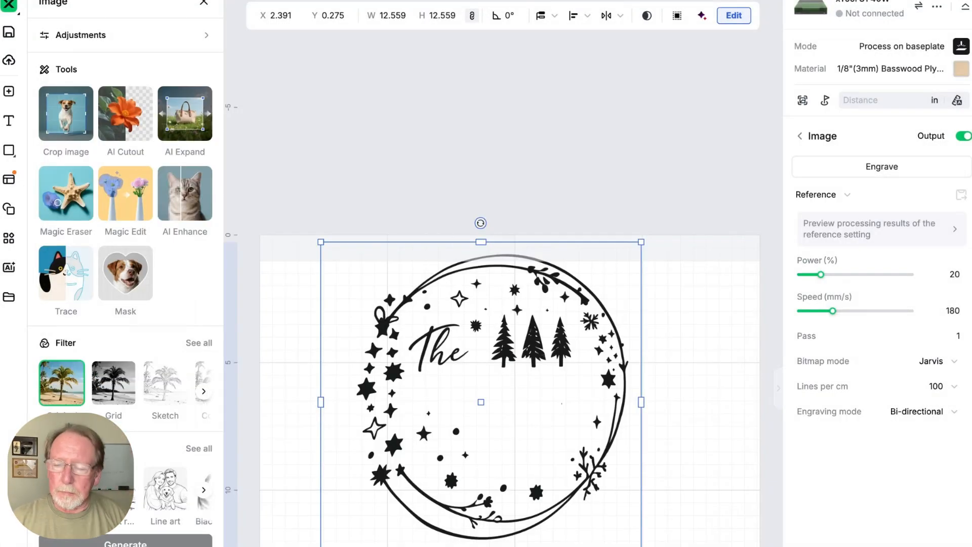
- Place the "Family" screenshot inside the wreath below the trees and enlarge it to about 4.7 in wide
drag(970, 253, 685, 412)
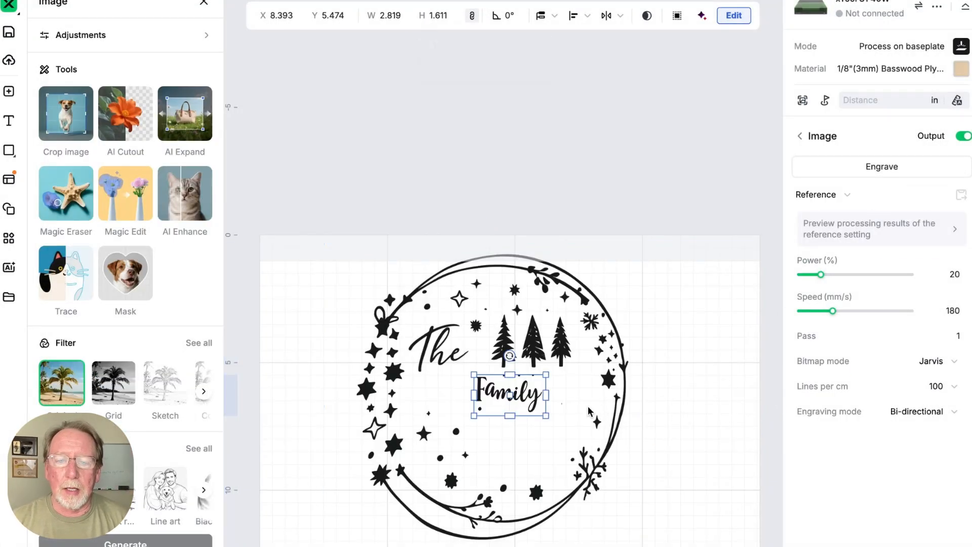
drag(545, 416, 596, 445)
drag(534, 410, 535, 414)
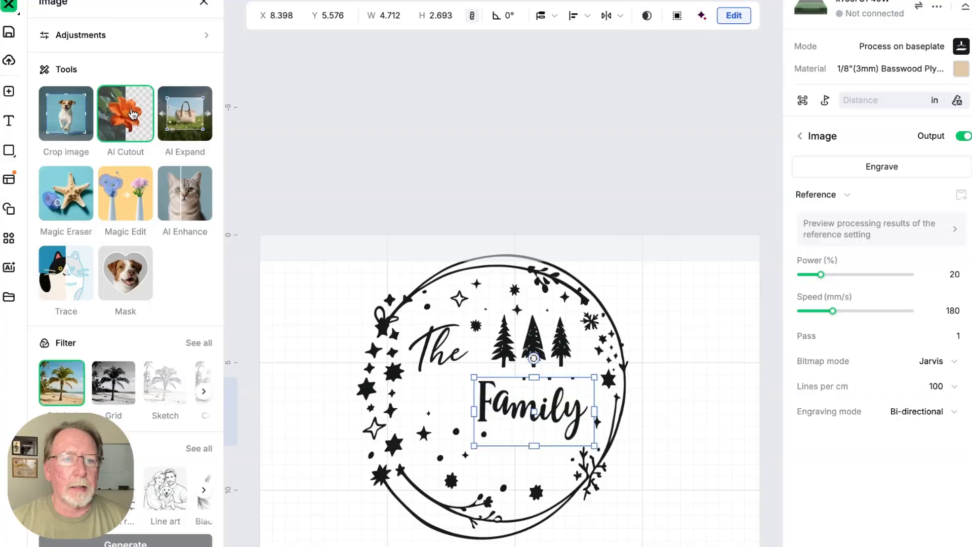
- Cut out the white background around "Family" with the manual cutout's magic wand, including the loops of the "l" and "y"
click(131, 113)
click(182, 110)
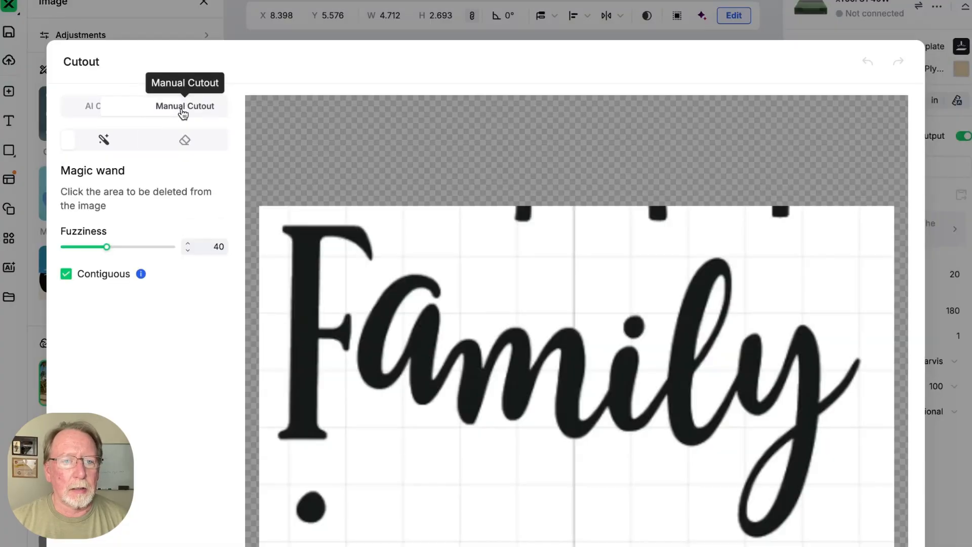
click(462, 245)
click(669, 260)
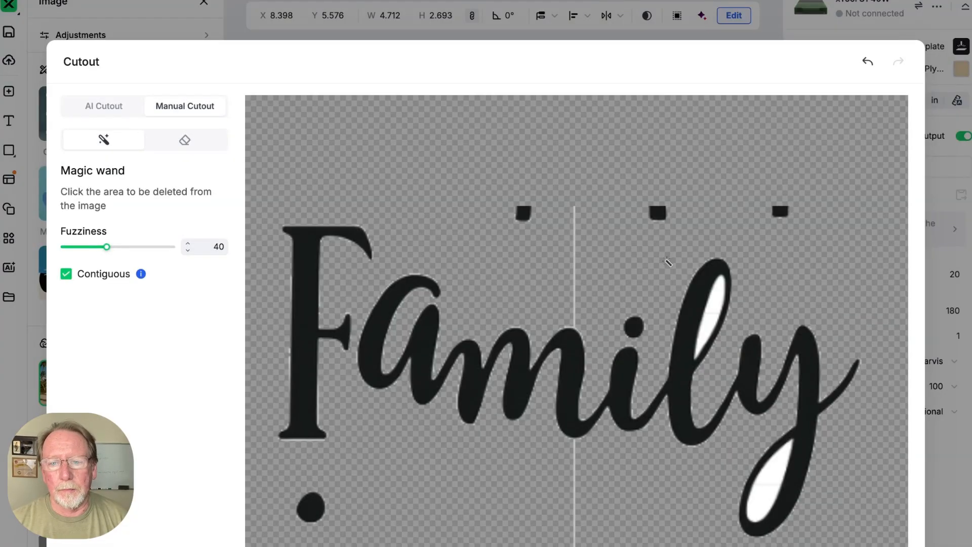
click(711, 310)
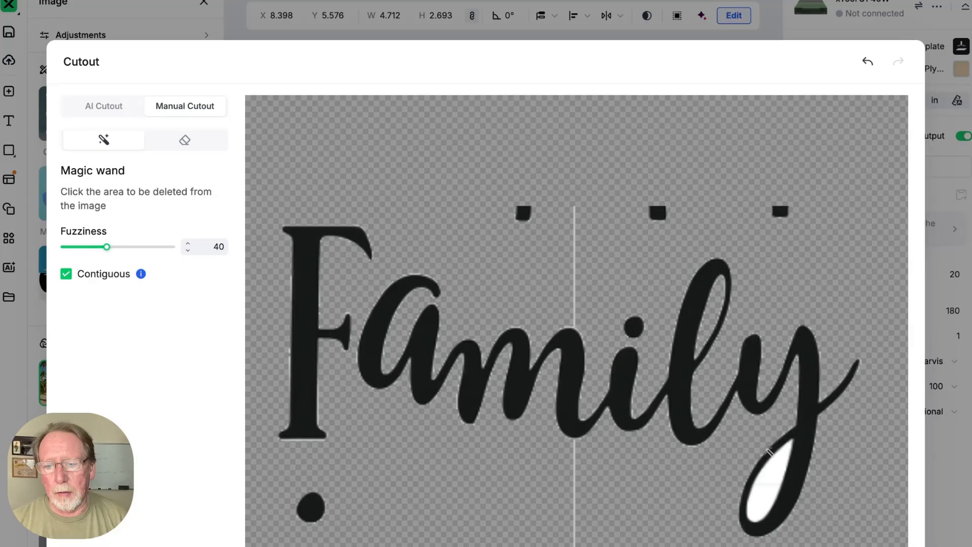
click(774, 486)
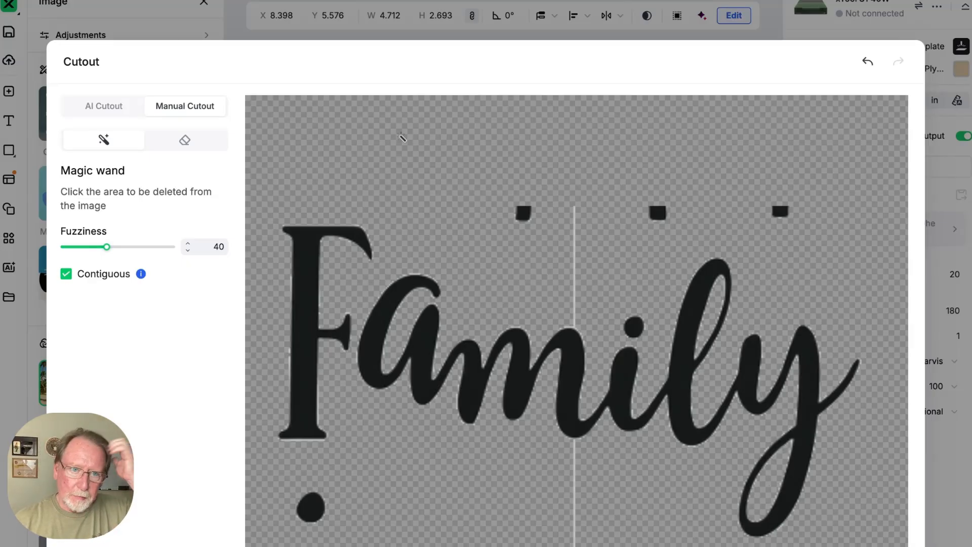
- Erase the leftover tree trunk pieces, the stray dot and the vertical grid line around "Family", and apply the cutout
click(186, 147)
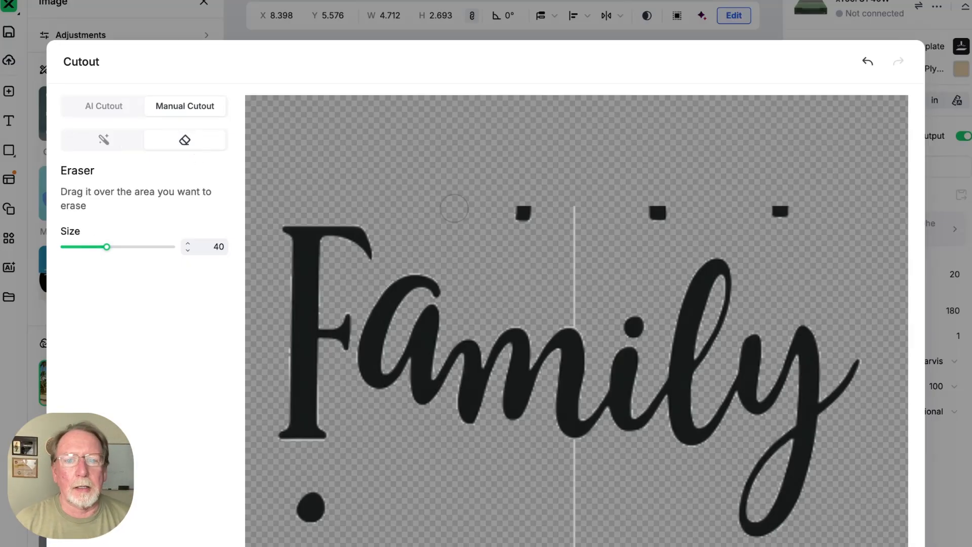
drag(523, 223, 521, 216)
drag(543, 209, 805, 213)
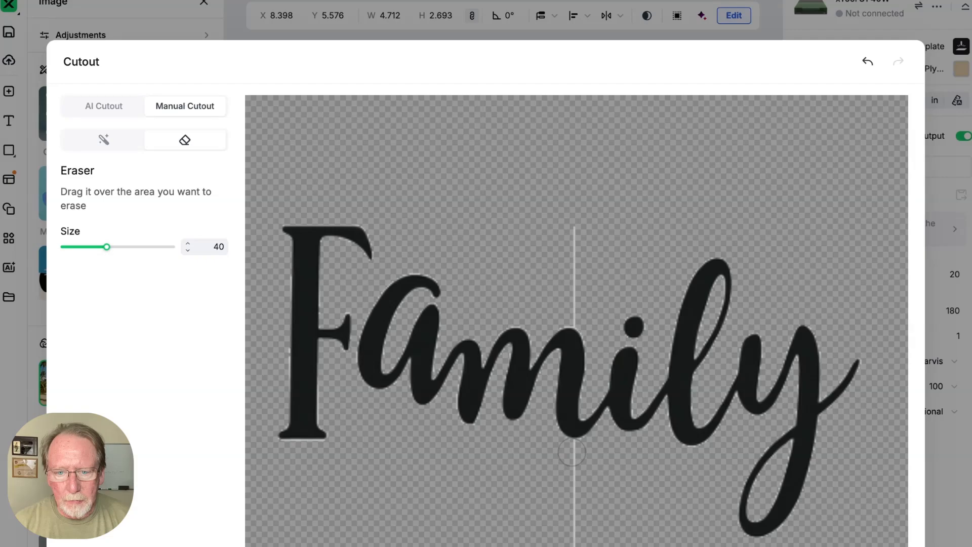
drag(572, 452, 572, 544)
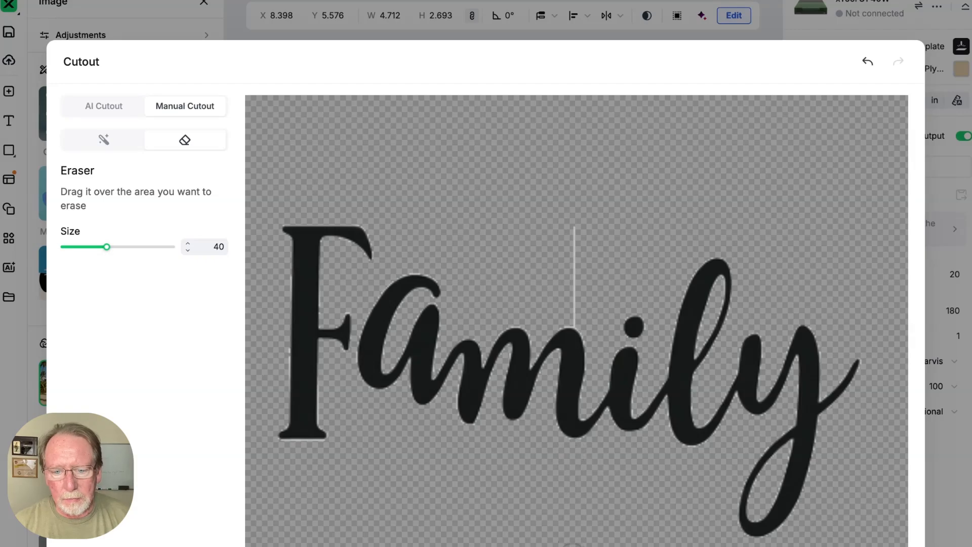
click(577, 313)
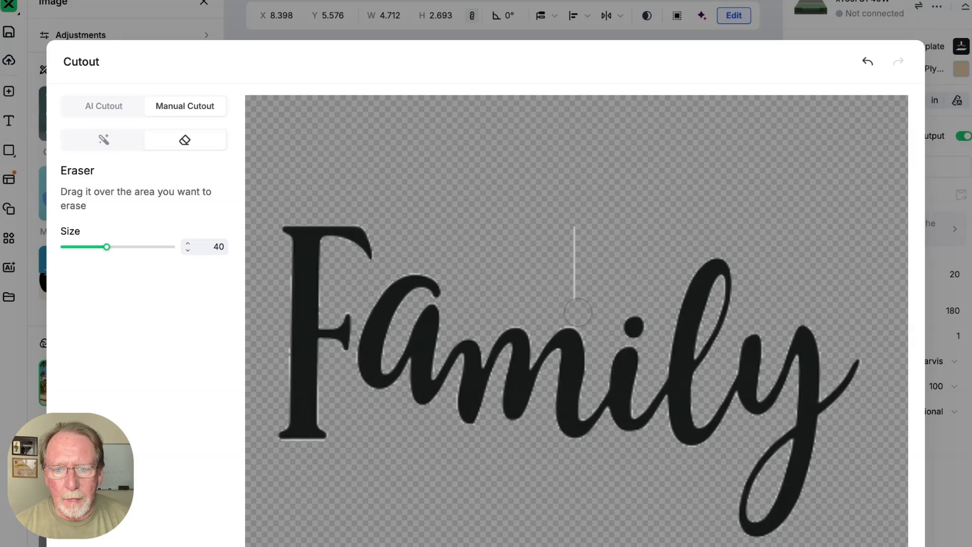
drag(577, 313, 577, 231)
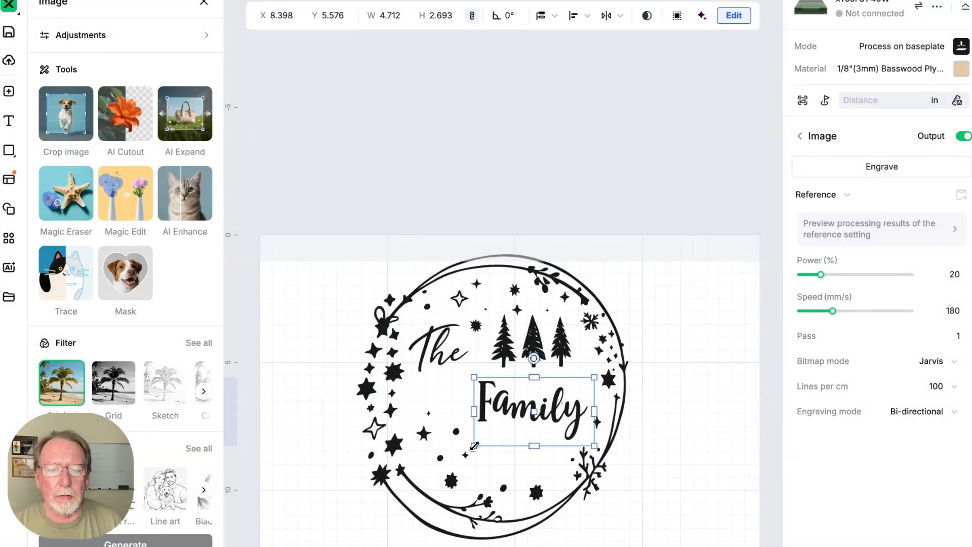
- Enlarge "Family" to about 5.45 in wide and lower it to about X 7.74, Y 6.28 inside the wreath
drag(474, 446, 461, 454)
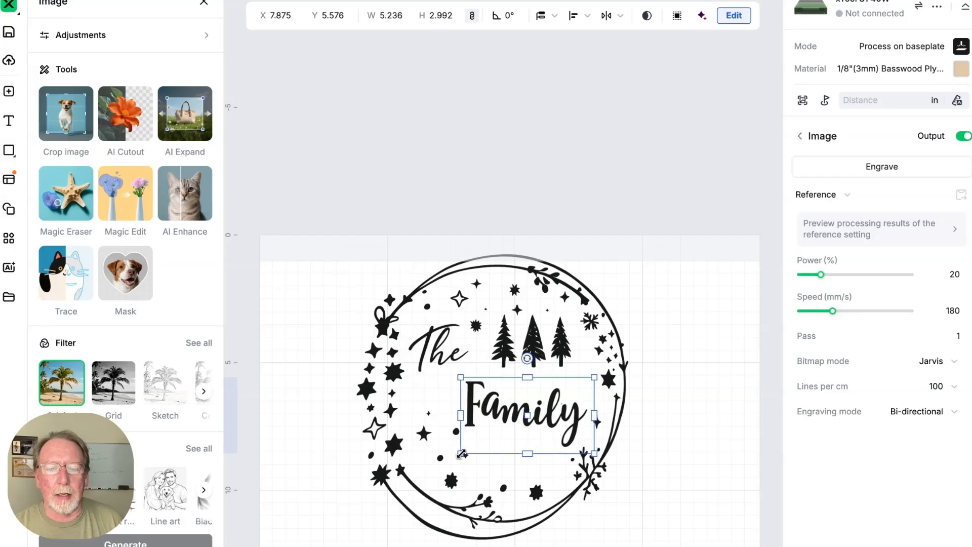
drag(594, 378, 599, 374)
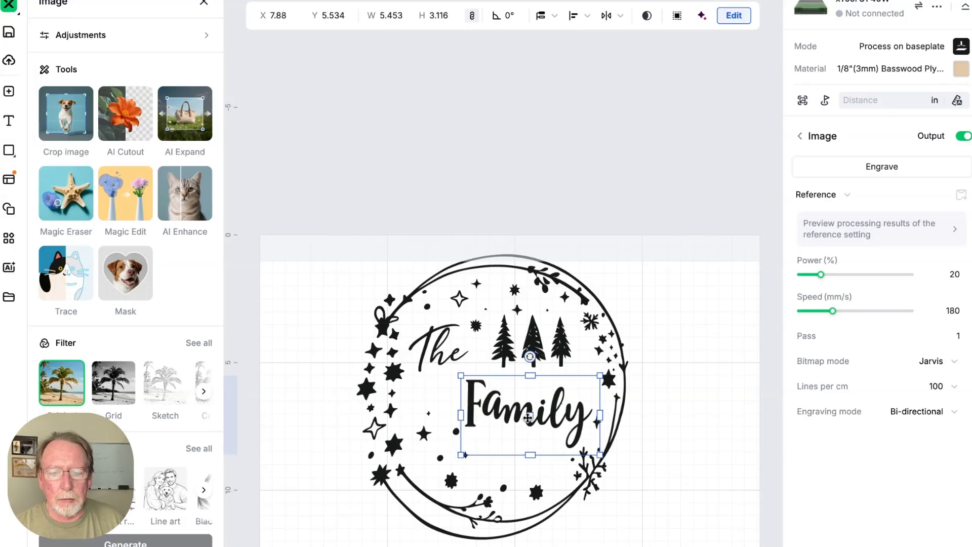
drag(527, 418, 524, 429)
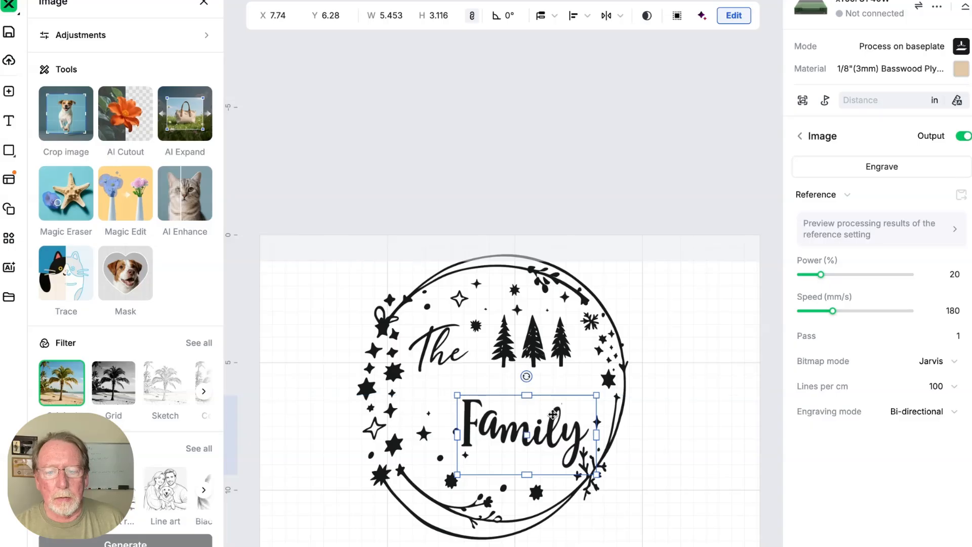
click(672, 400)
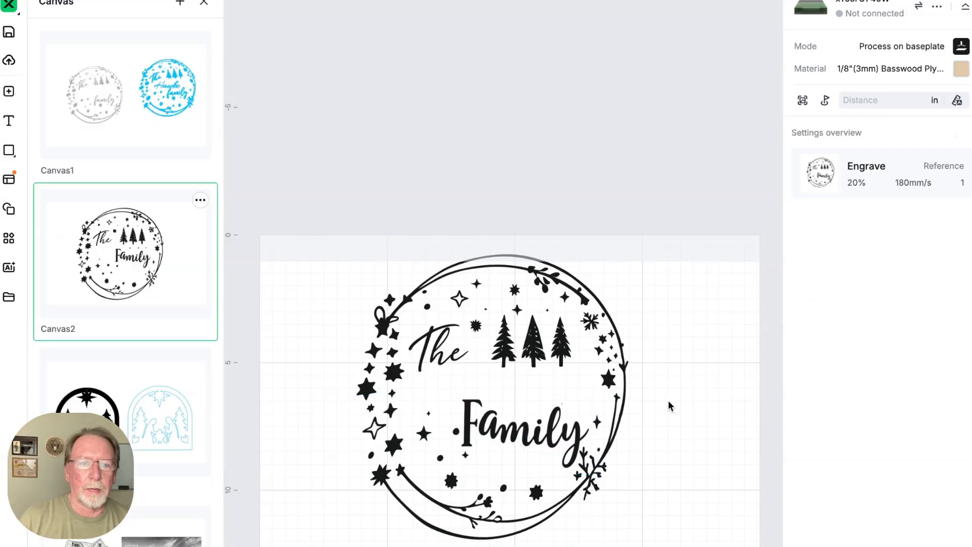
- On Canvas1, move the blue vector wreath away from the separate surname text, select that text, and return to Canvas2
click(167, 82)
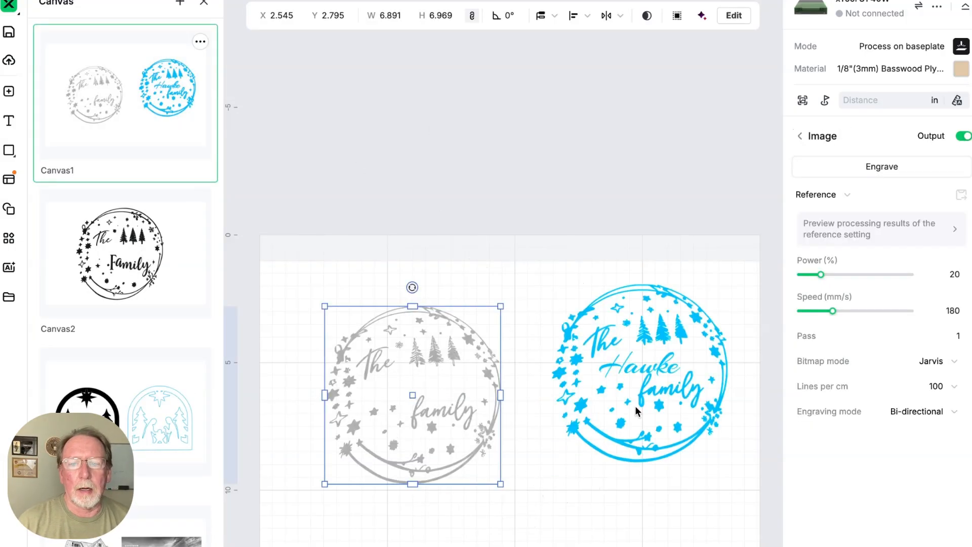
click(626, 363)
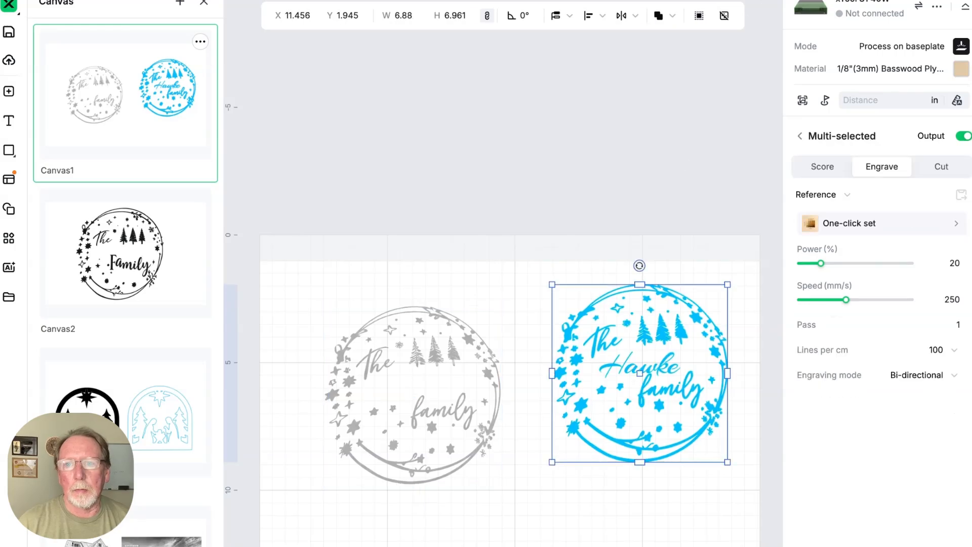
click(746, 377)
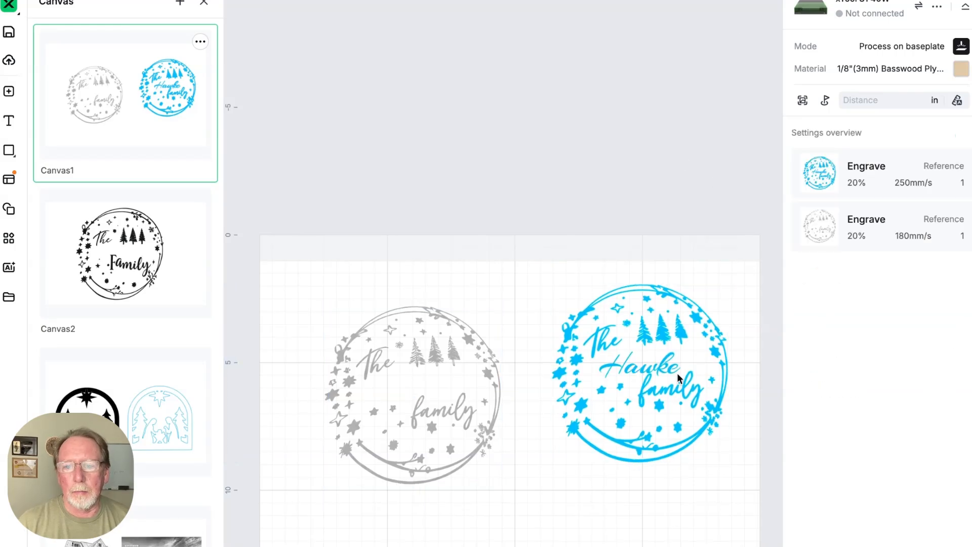
click(657, 366)
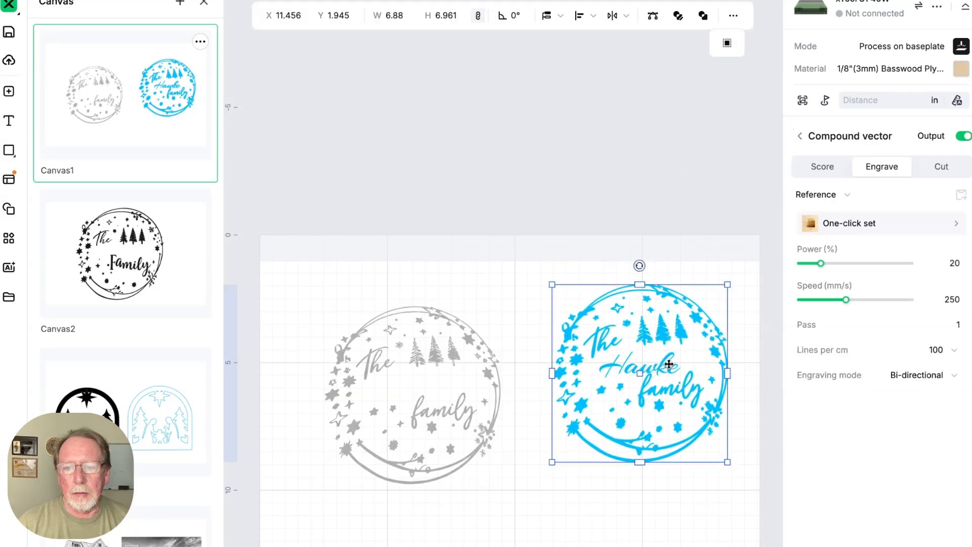
drag(682, 393, 595, 484)
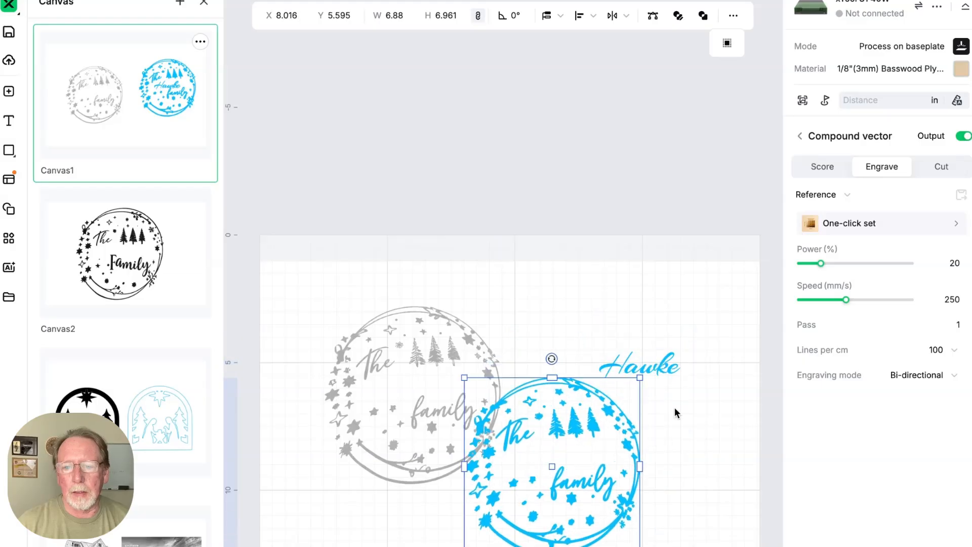
click(664, 354)
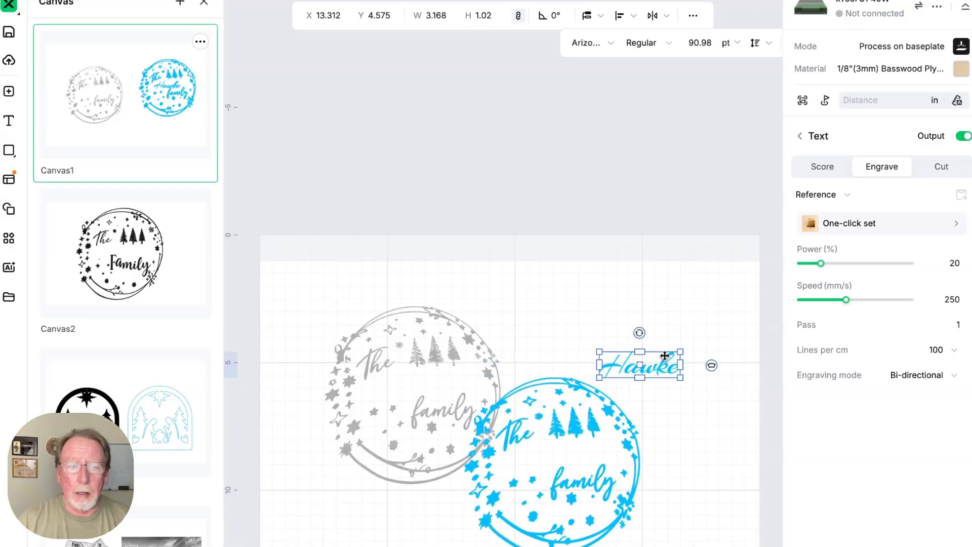
click(152, 268)
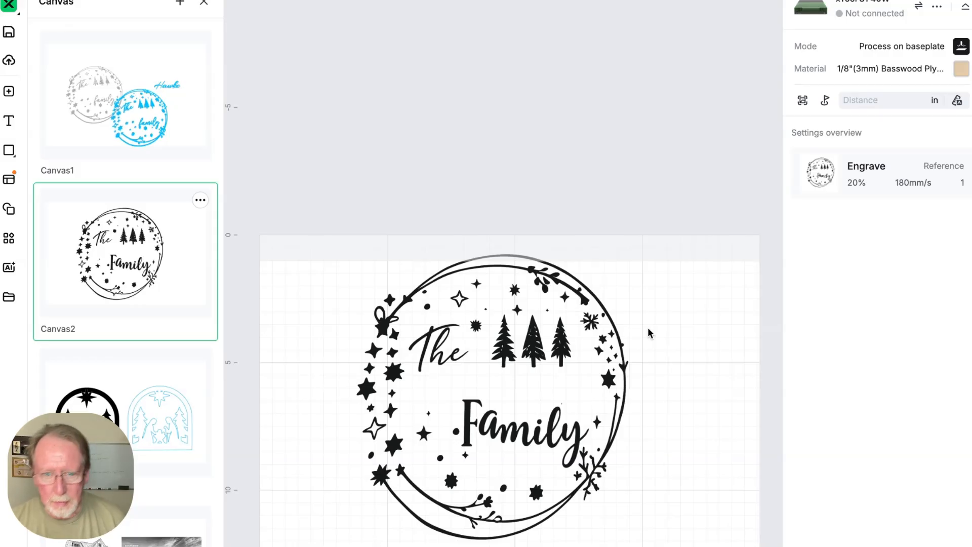
- Try creating an external offset at distance 0 from the wreath image alone and move the outline aside
click(565, 349)
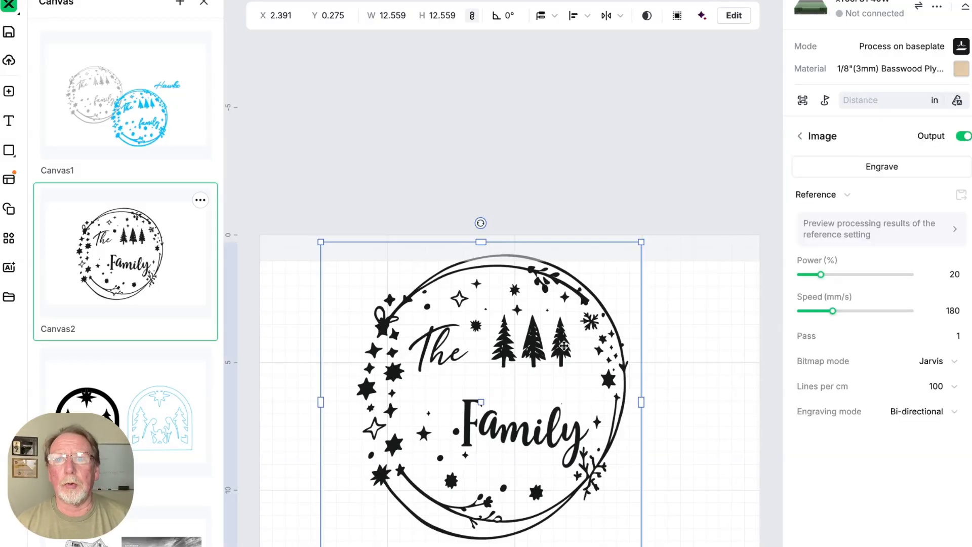
click(678, 16)
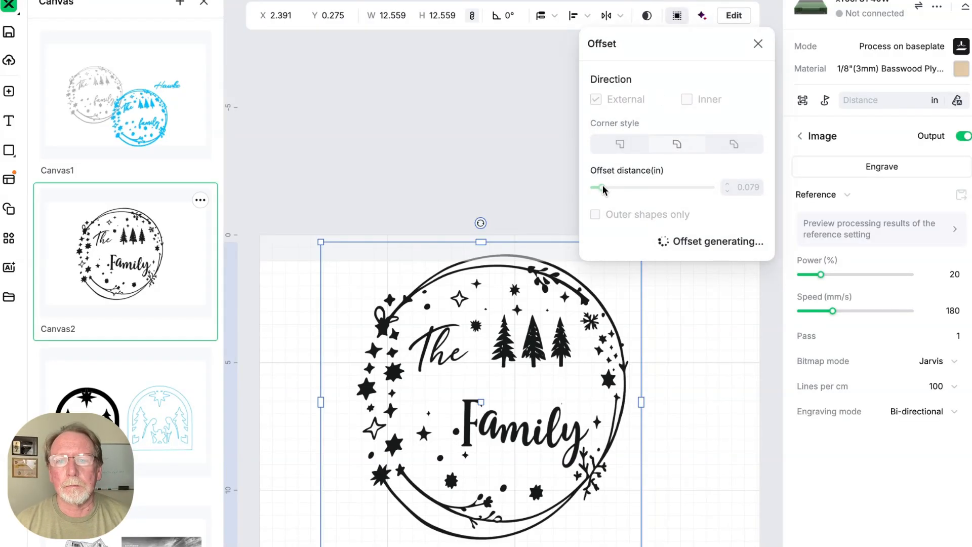
drag(602, 188, 586, 187)
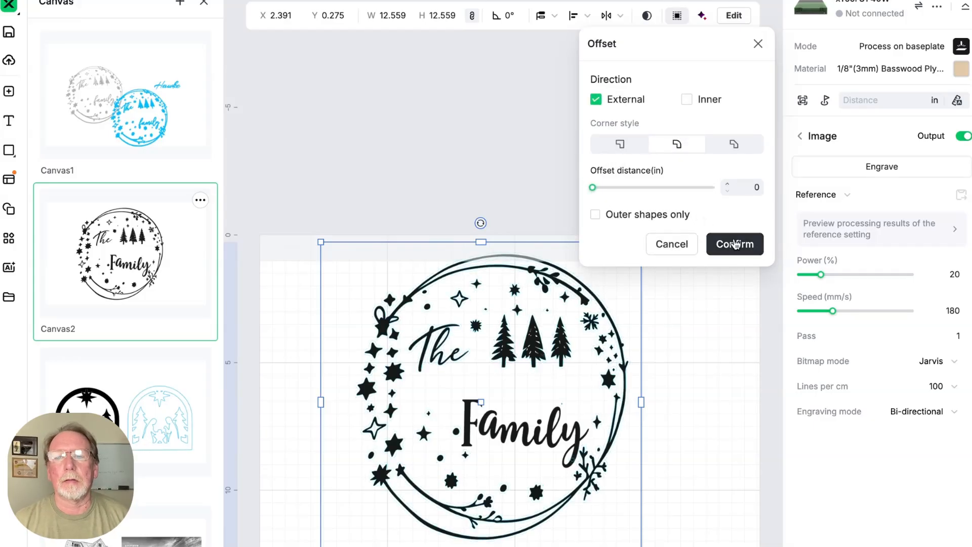
click(735, 245)
drag(565, 329, 806, 342)
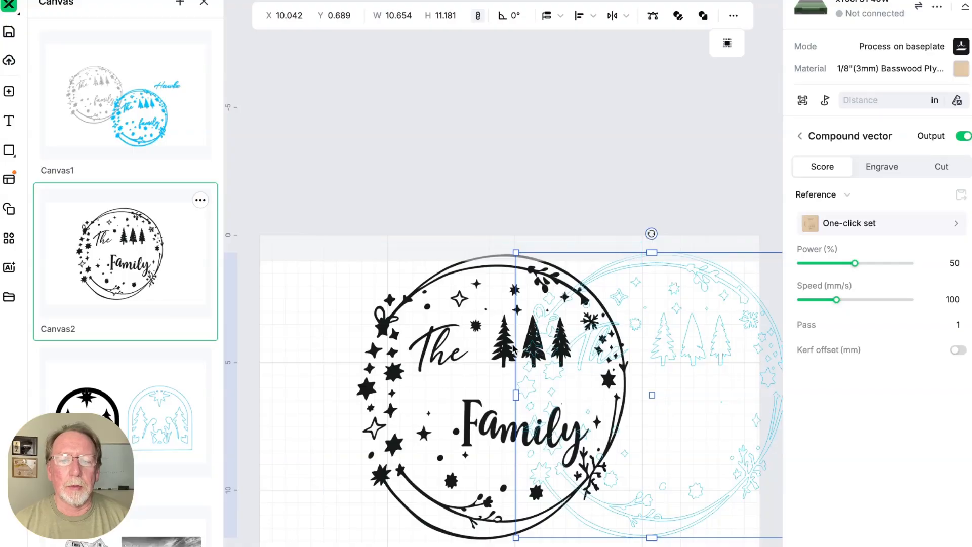
- Move the wreath image away from its outline, and undo both moves and the offset
drag(502, 345, 344, 201)
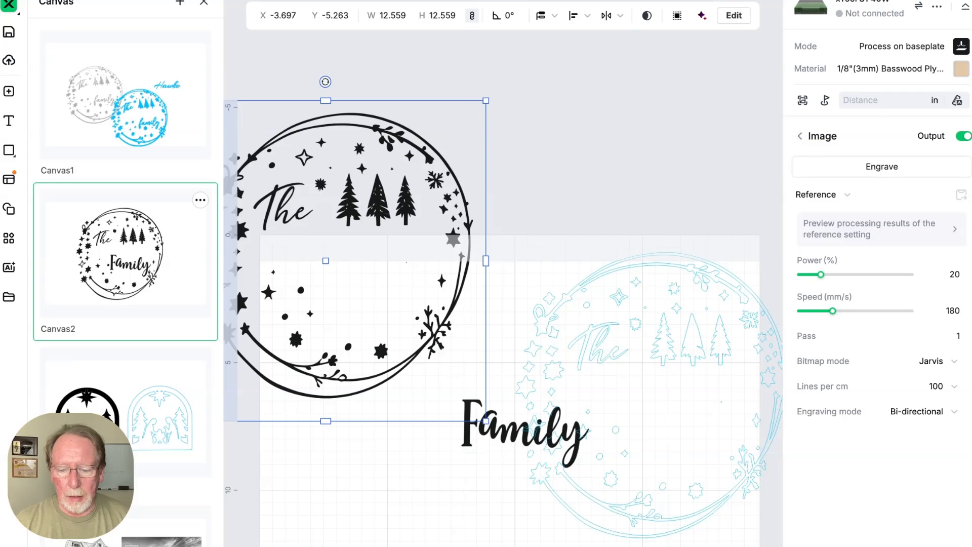
key(ctrl+z)
key(ctrl+z)
key(ctrl+z)
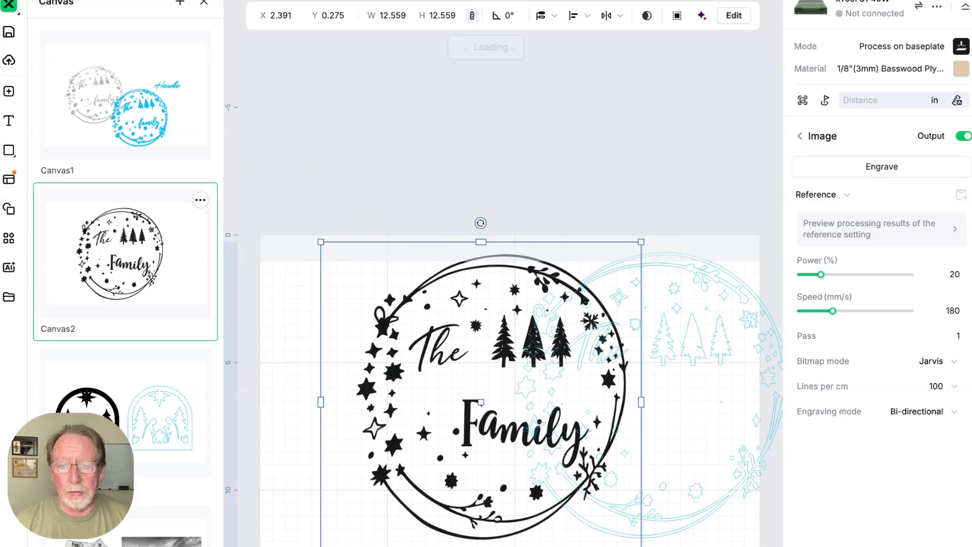
- Select the wreath and "Family" images together and create an external offset at distance 0
drag(666, 506, 378, 296)
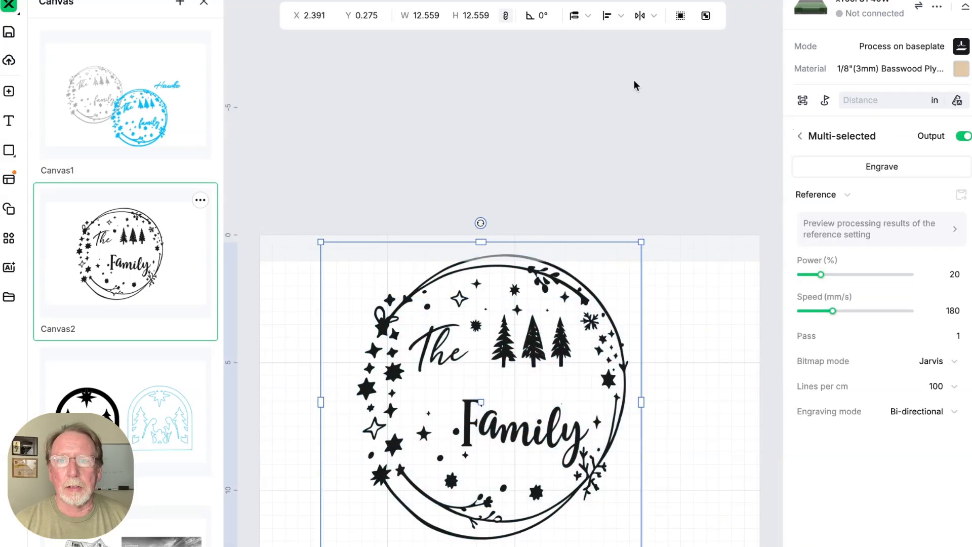
click(705, 16)
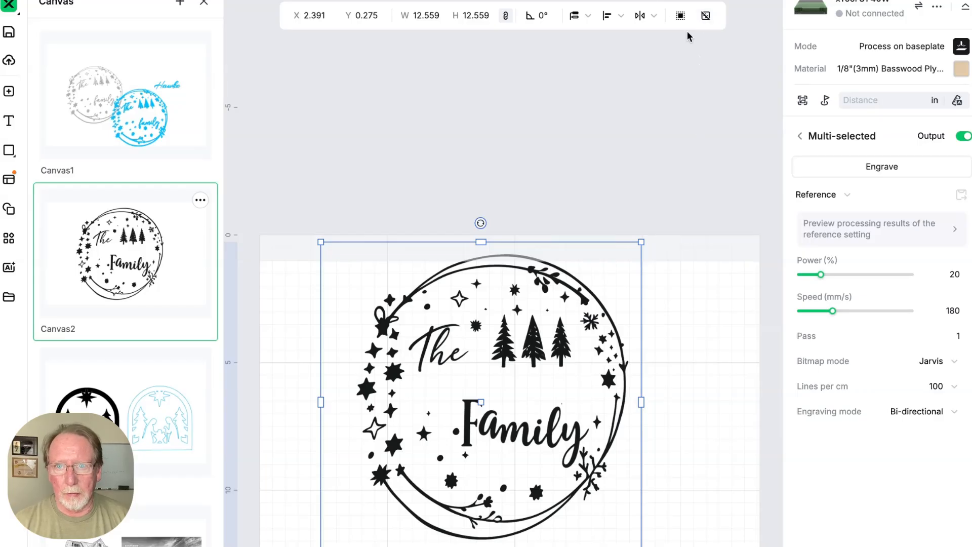
click(680, 16)
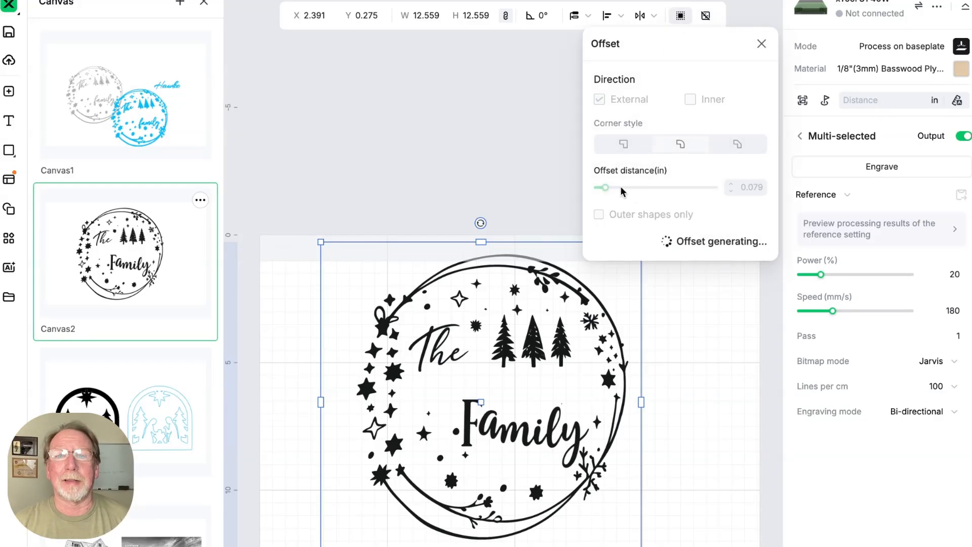
drag(605, 187, 587, 186)
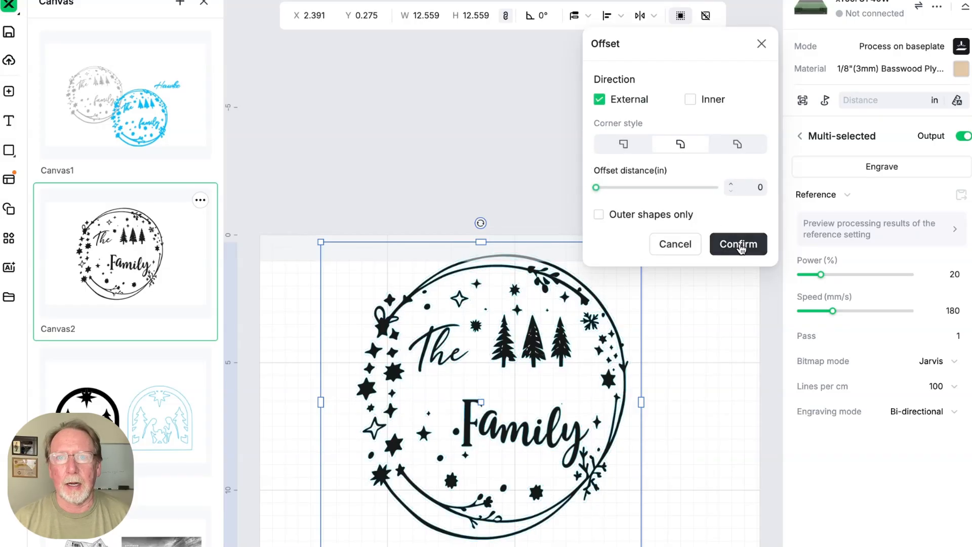
click(739, 245)
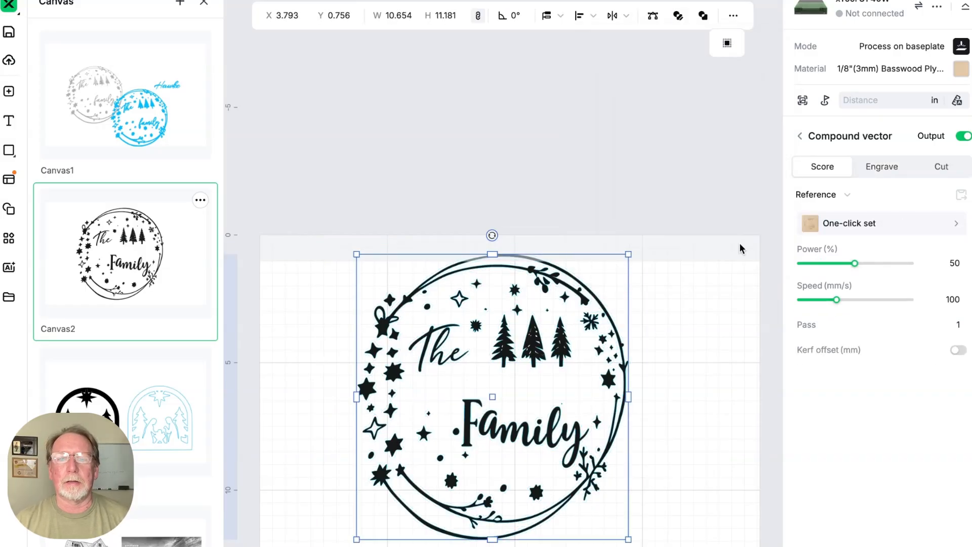
- Move the combined outline to about X 8.95, Y 0.28 and delete the original wreath and "Family" images
drag(579, 343, 712, 330)
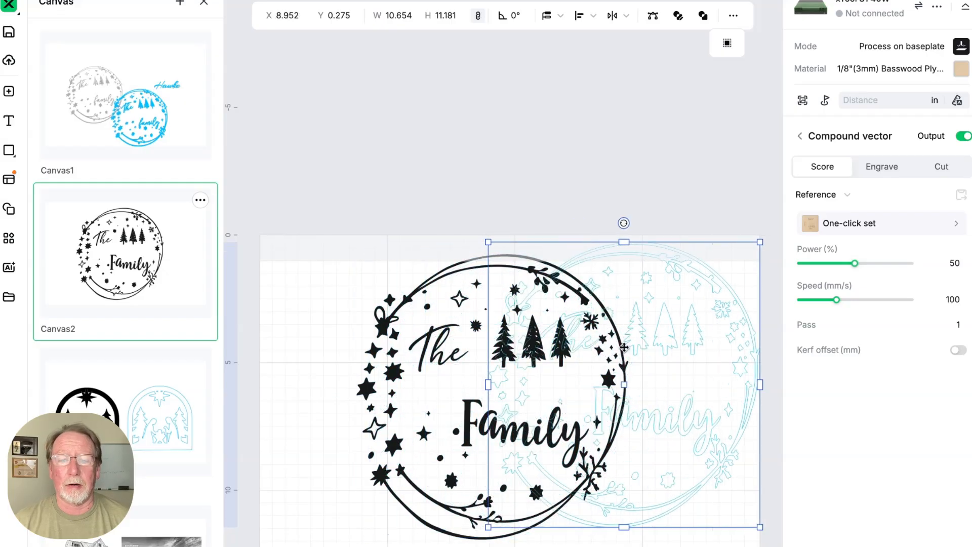
click(400, 369)
key(Delete)
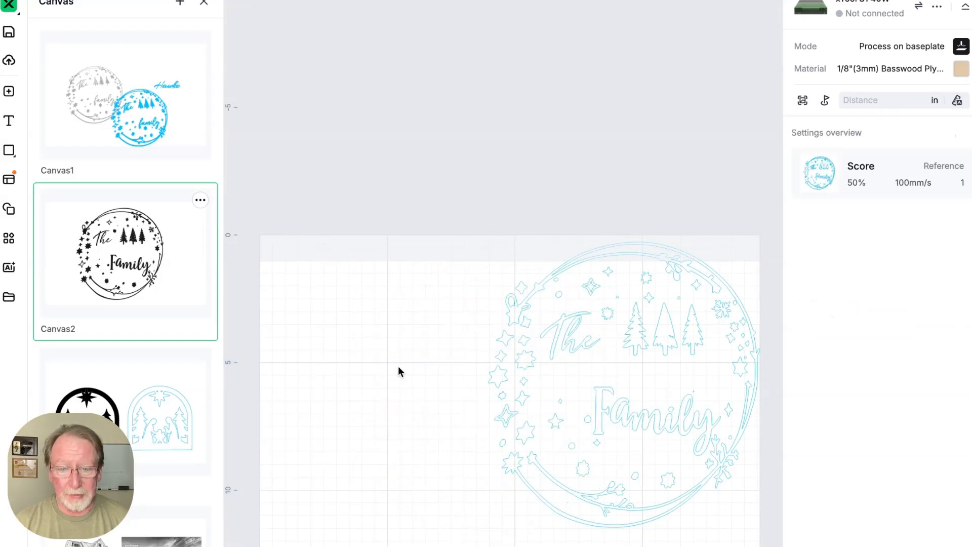
- Set the combined wreath outline to Engrave and move it to about X 4.76, Y 0.69
click(664, 334)
click(878, 166)
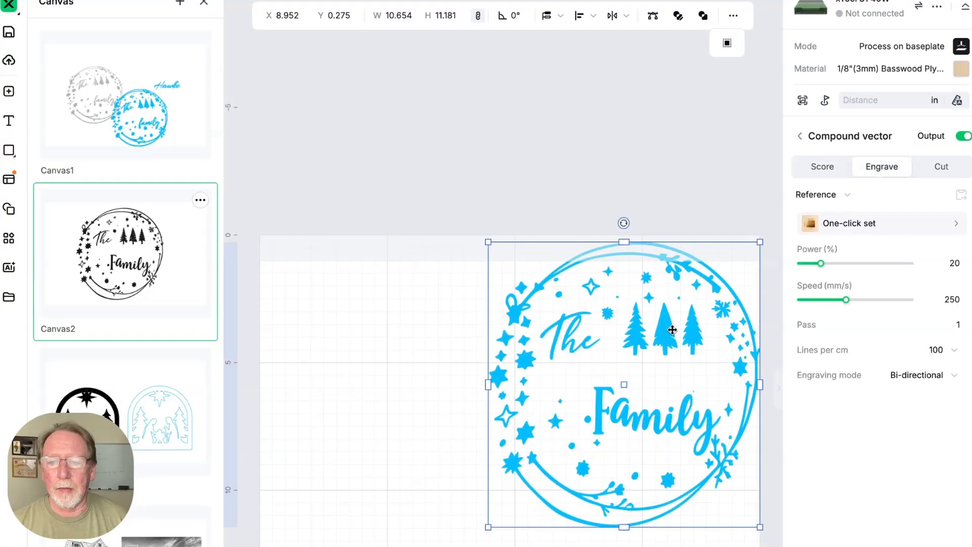
drag(686, 329, 579, 340)
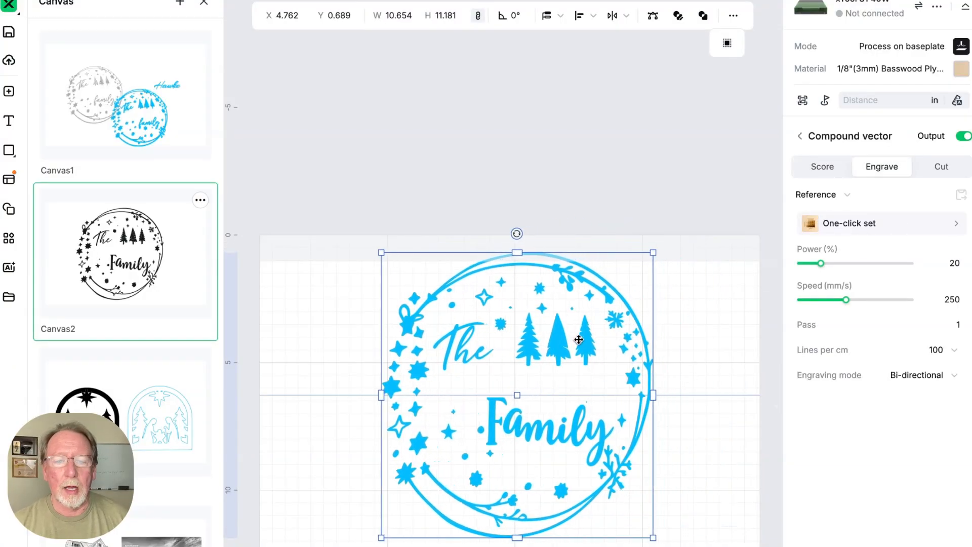
click(713, 328)
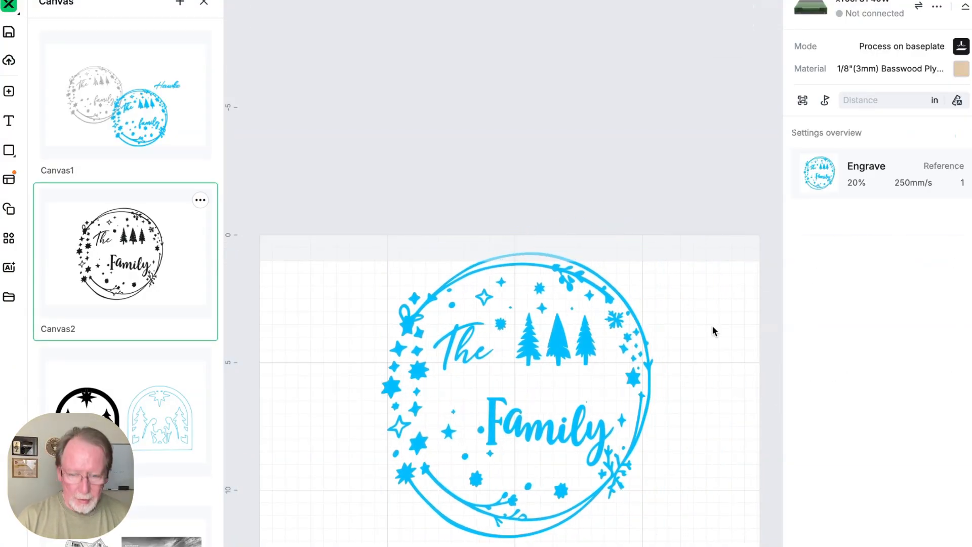
- Paste the surname text, enlarge it and place it between "The" and "Family" inside the wreath
key(super+v)
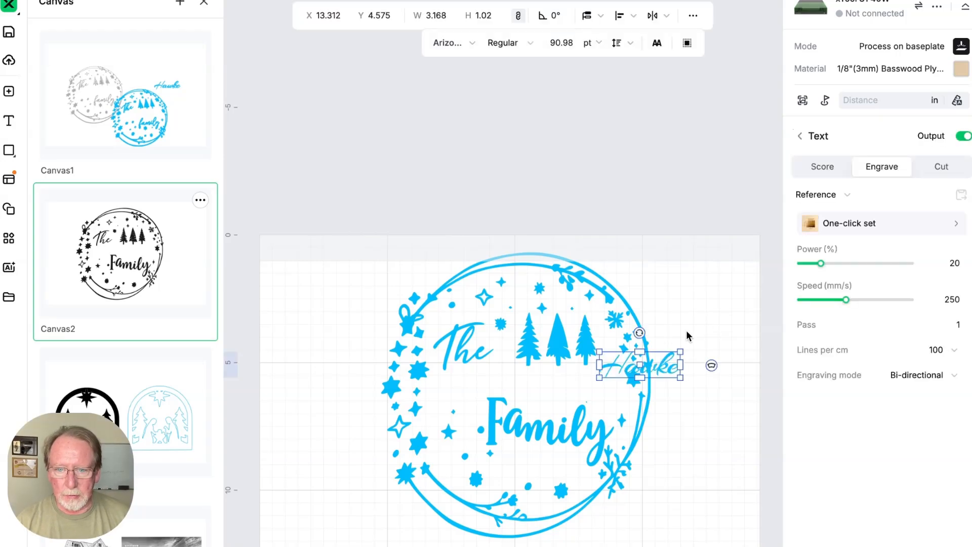
drag(623, 370, 477, 410)
drag(541, 391, 521, 383)
click(685, 383)
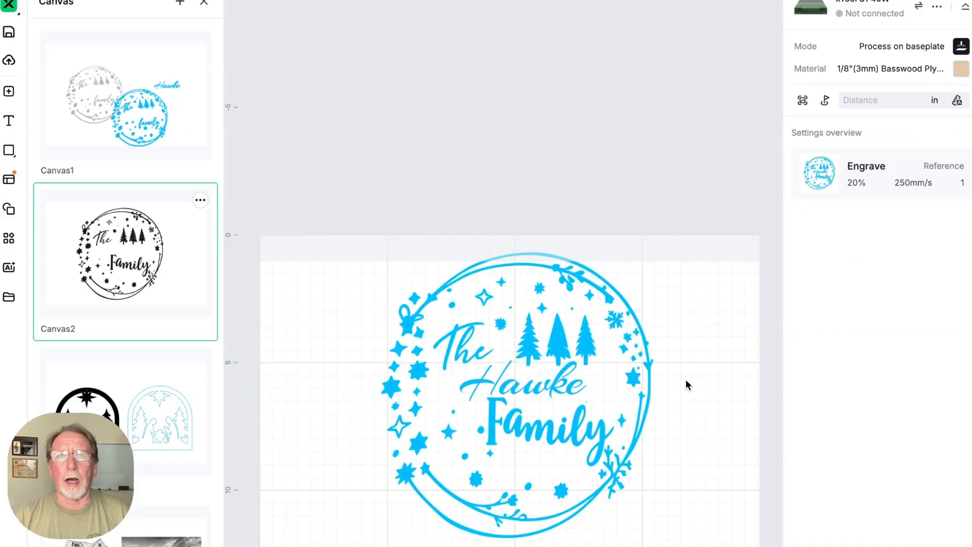
- Select the complete personalised wreath design, return to xTool Studio and open the canvas holding the nativity artwork
drag(673, 516, 381, 265)
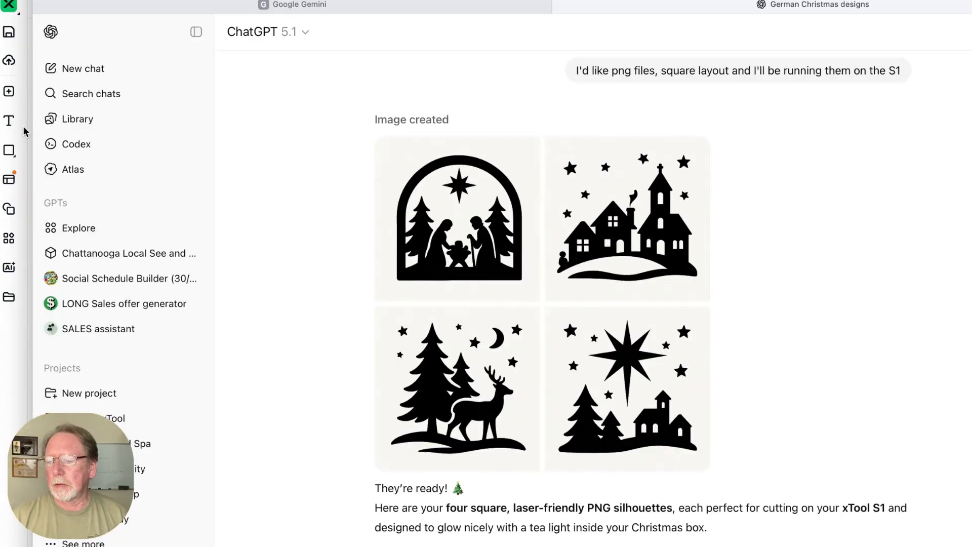
click(23, 126)
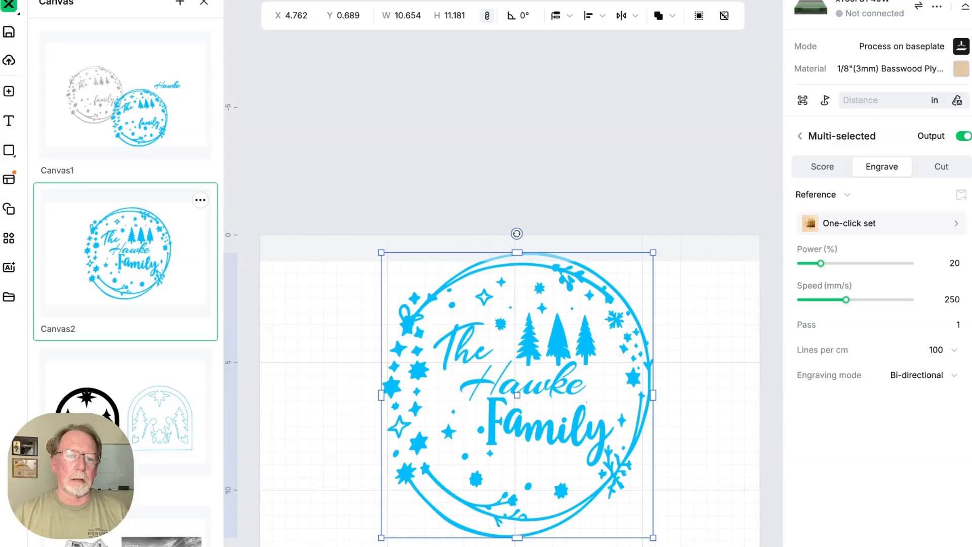
click(148, 377)
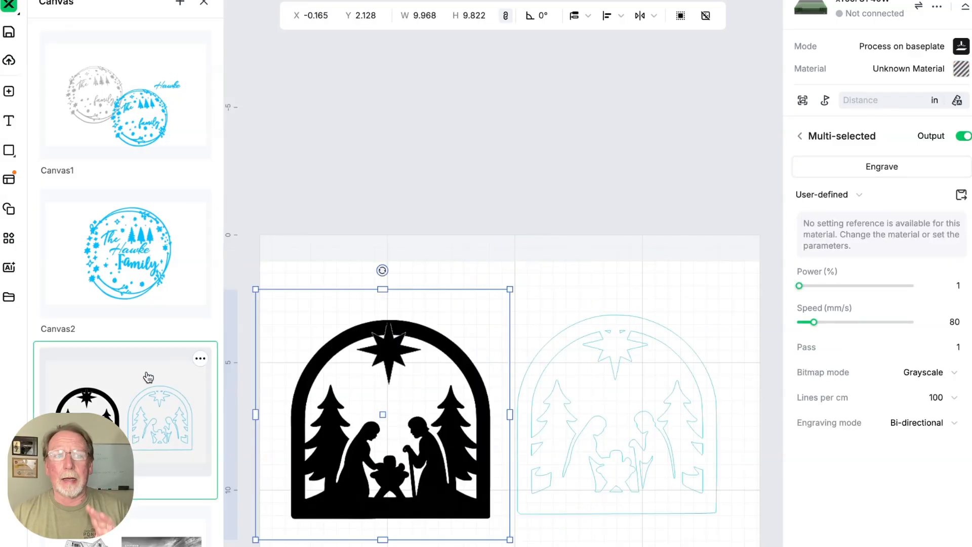
- Switch to ChatGPT and review the German Christmas box conversation, from the original prompt through to the four generated silhouettes
click(777, 545)
scroll(796, 291, up, 1)
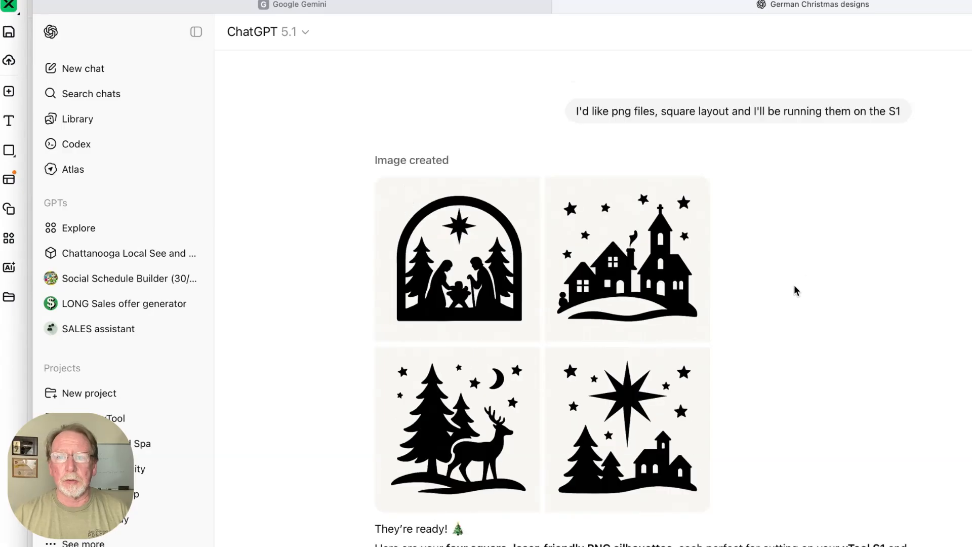
scroll(795, 290, up, 15)
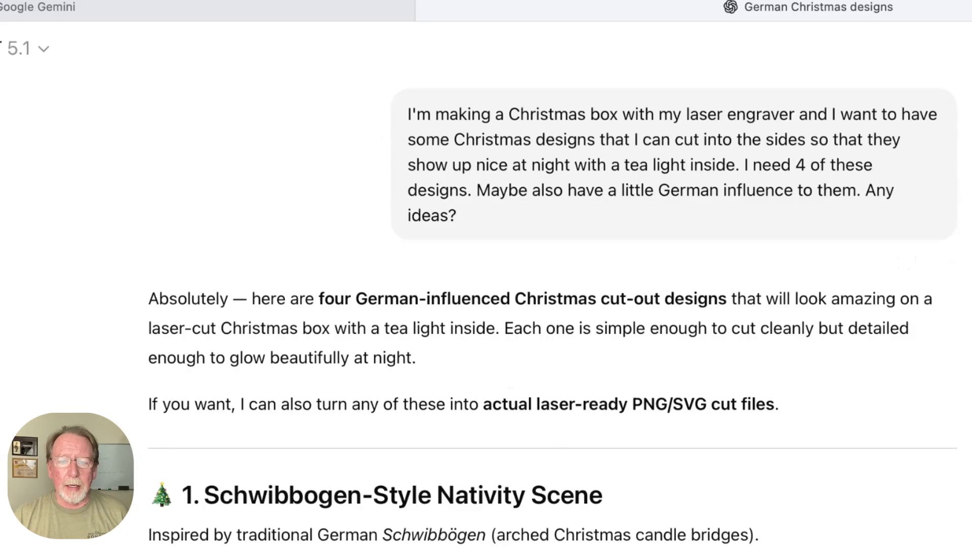
scroll(552, 304, down, 20)
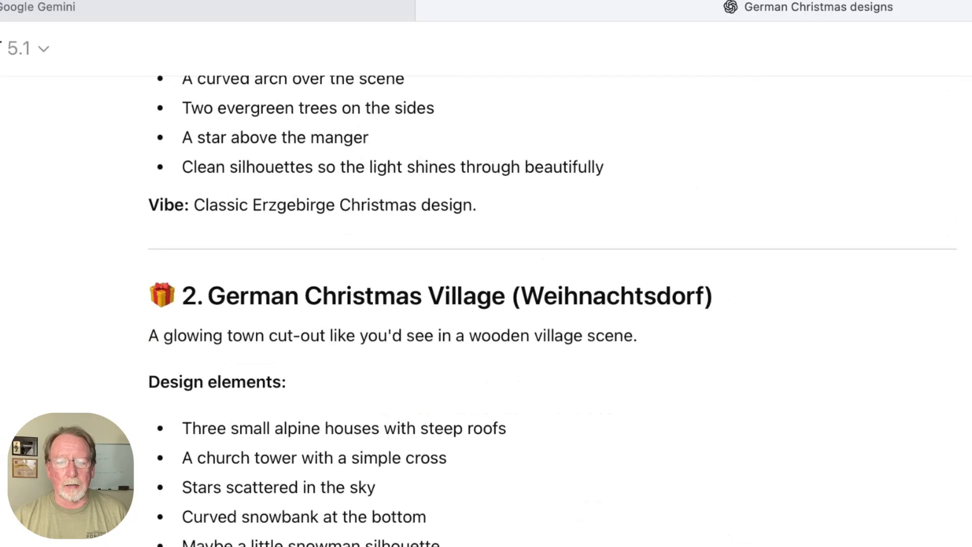
scroll(409, 315, down, 12)
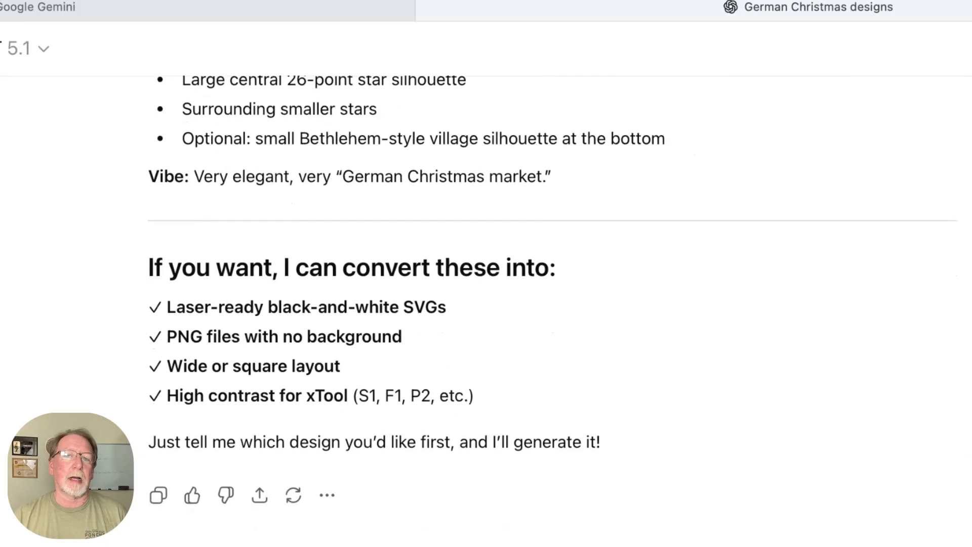
scroll(409, 315, down, 2)
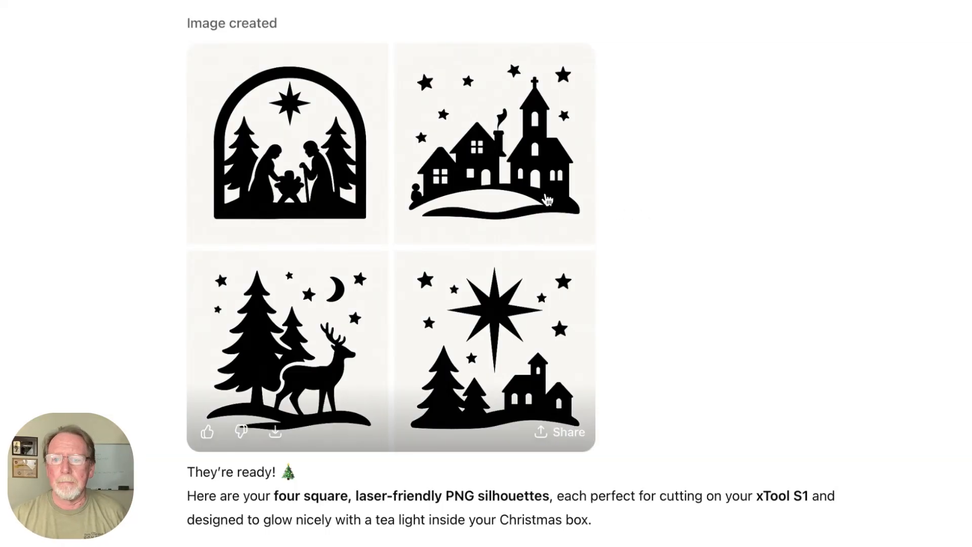
scroll(548, 199, down, 2)
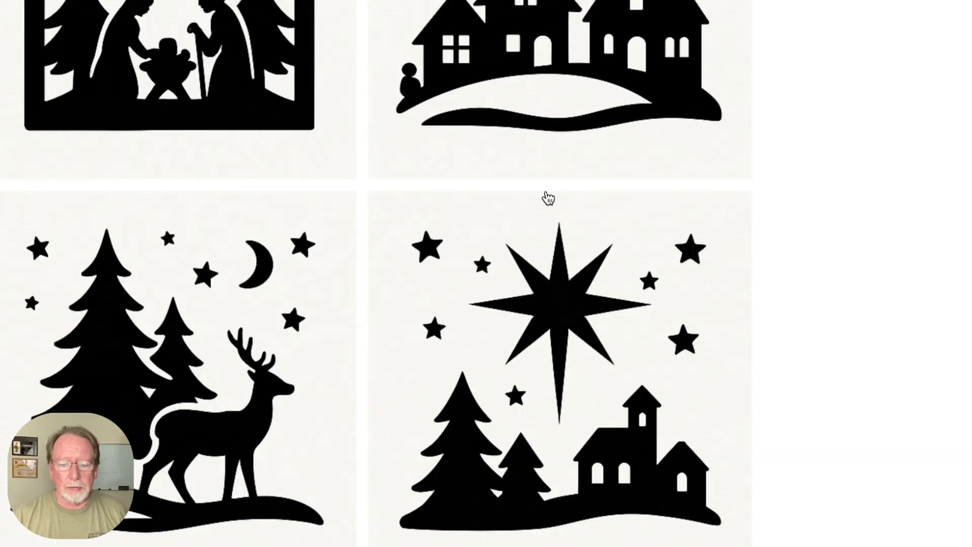
- Open the generated four-design image at full size, download it and open the downloaded PNG in Preview
click(576, 272)
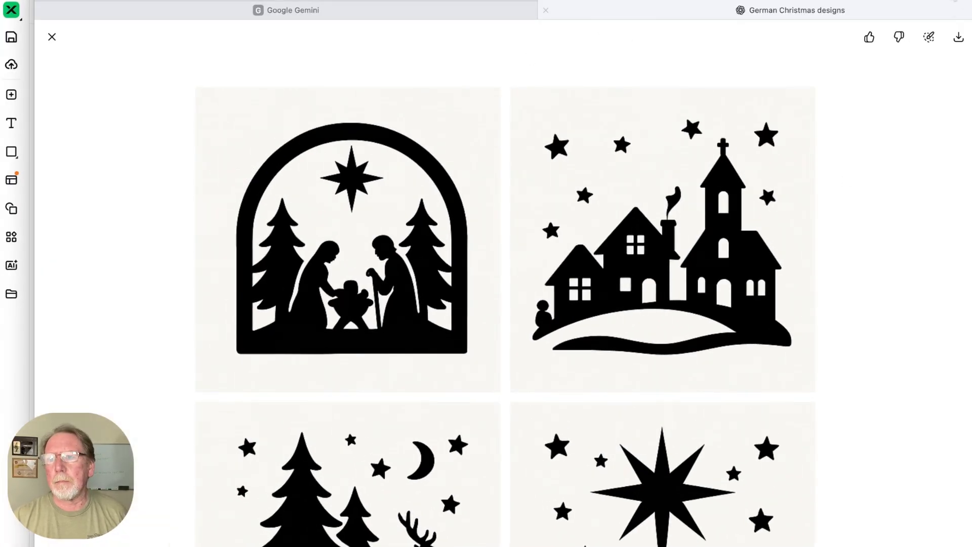
click(959, 37)
double_click(919, 44)
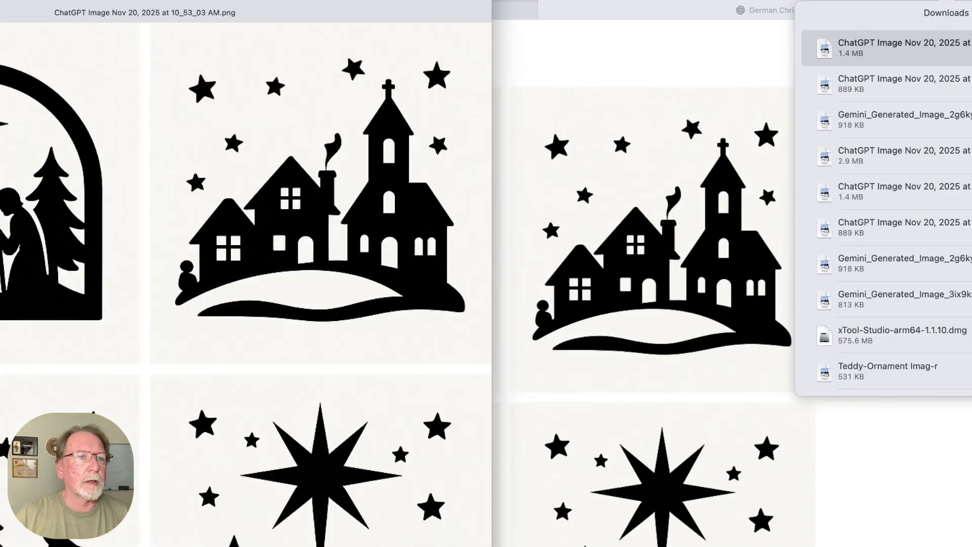
- Change the downloaded image's save location from Downloads to Desktop and close its preview window
click(105, 12)
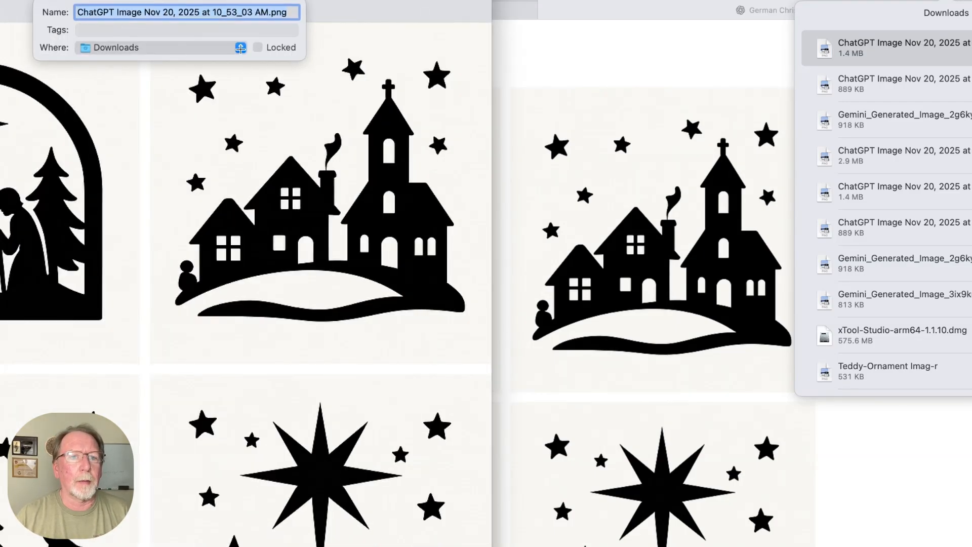
click(241, 47)
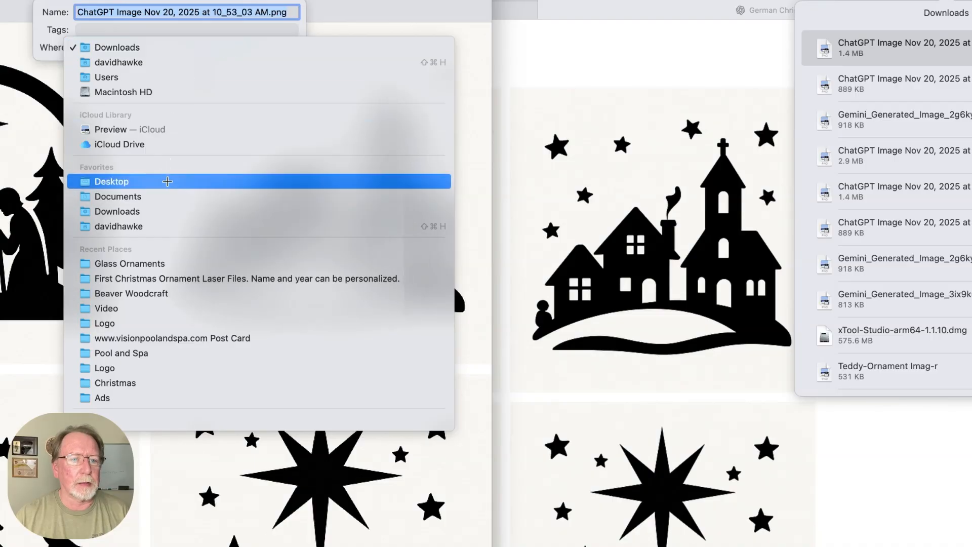
click(167, 181)
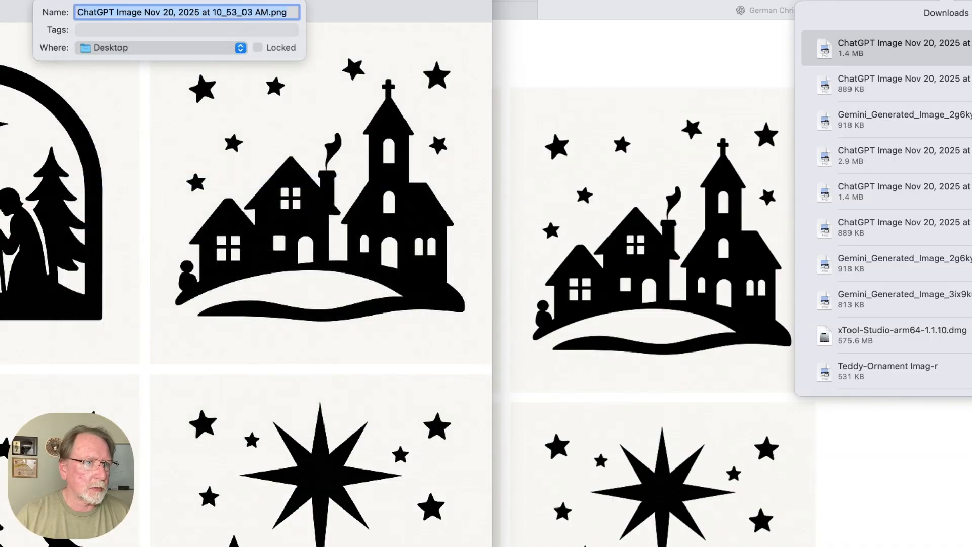
click(0, 11)
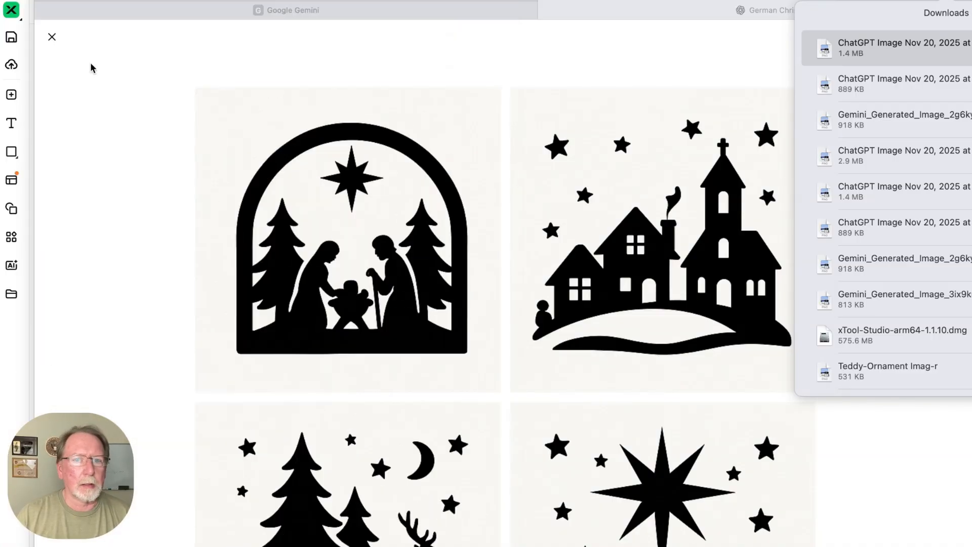
- Switch to xTool Studio and delete the black nativity image and its outline from the open canvas
click(29, 170)
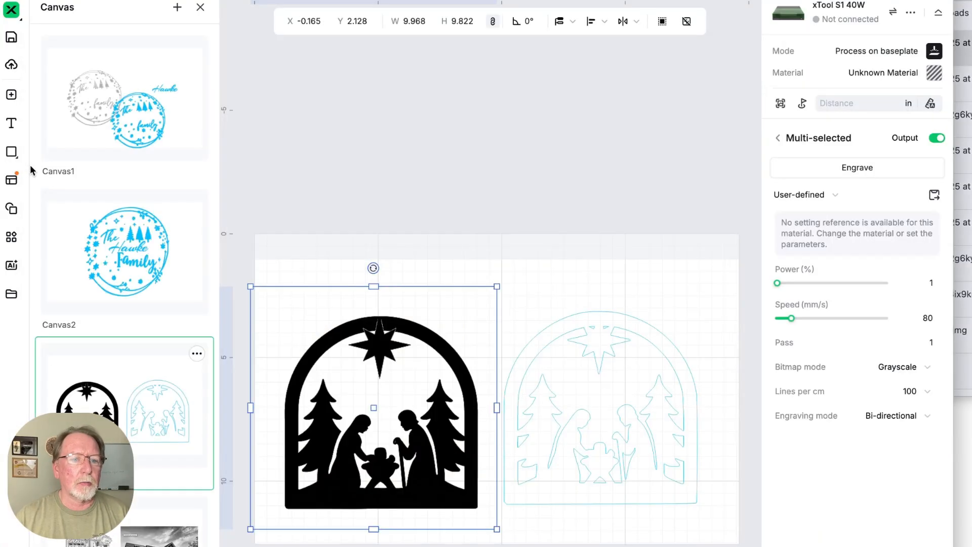
click(524, 263)
drag(281, 281, 700, 501)
key(BackSpace)
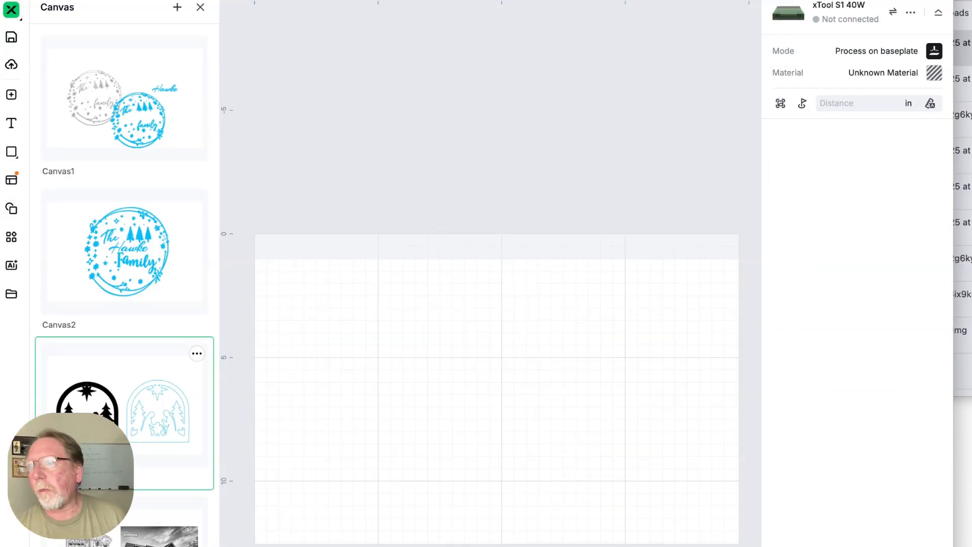
- Import the downloaded four-design image, scaled down to the canvas, and move it to about X 4.23, Y 1.96
drag(961, 48, 541, 305)
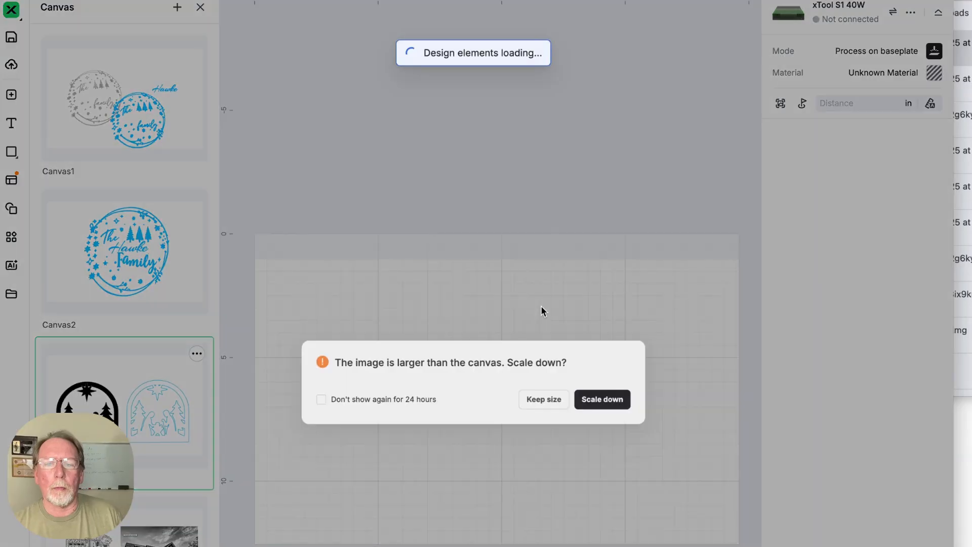
click(617, 403)
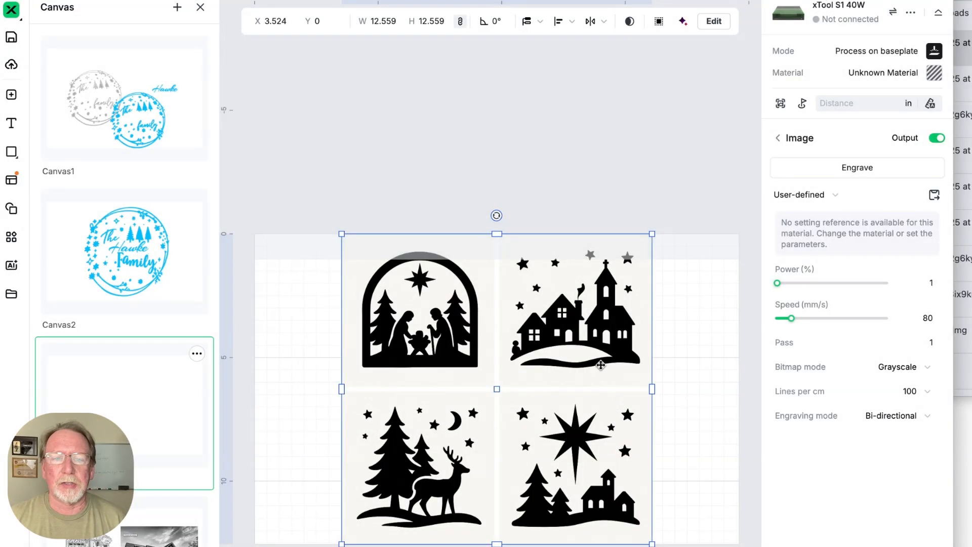
drag(601, 365, 621, 388)
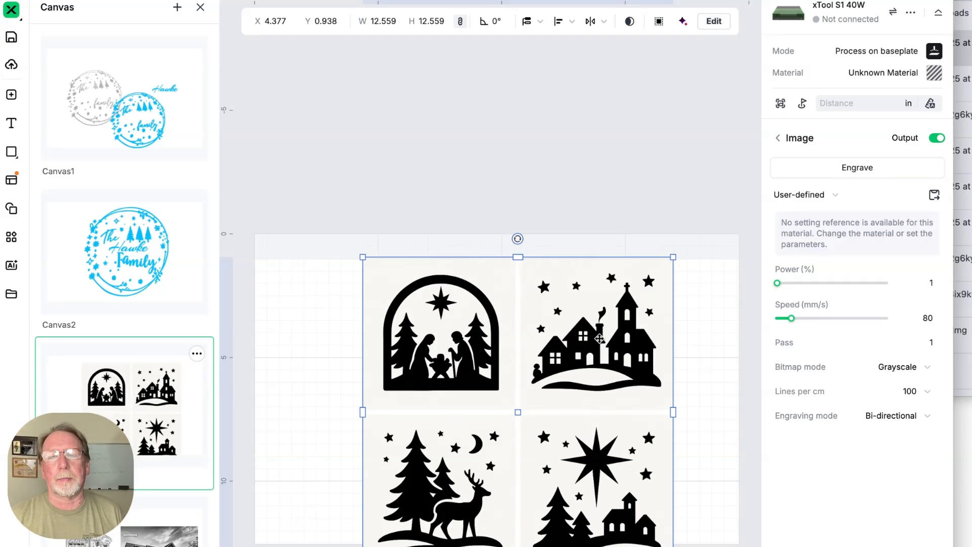
mouse_move(598, 340)
mouse_down()
mouse_move(590, 372)
mouse_move(608, 355)
mouse_up()
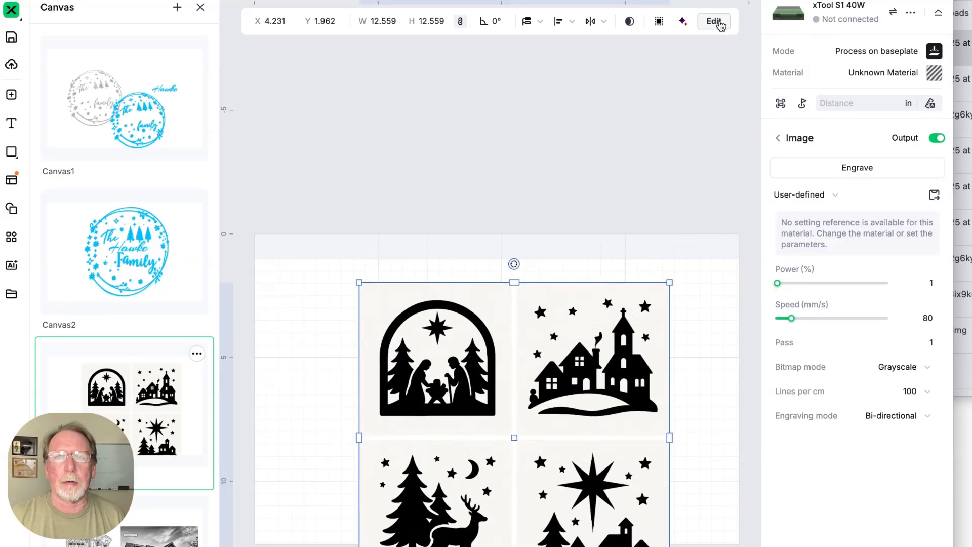
- Crop the imported image to the nativity design, about 5.80 by 5.67 in
click(714, 22)
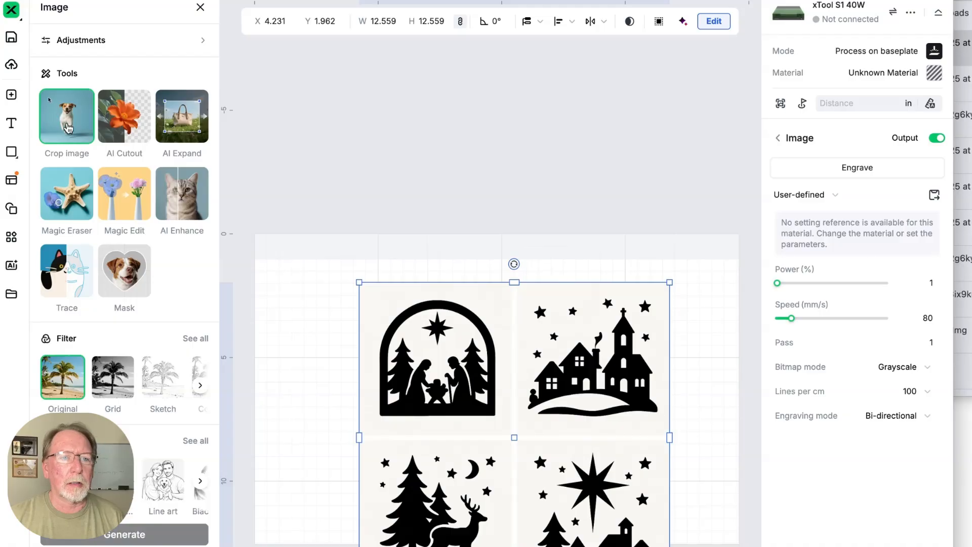
click(88, 154)
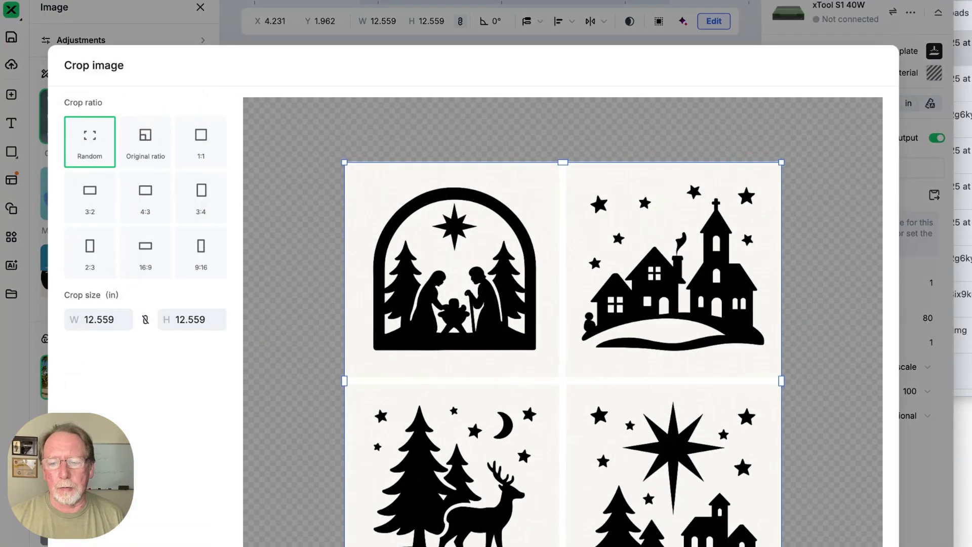
drag(781, 544, 547, 366)
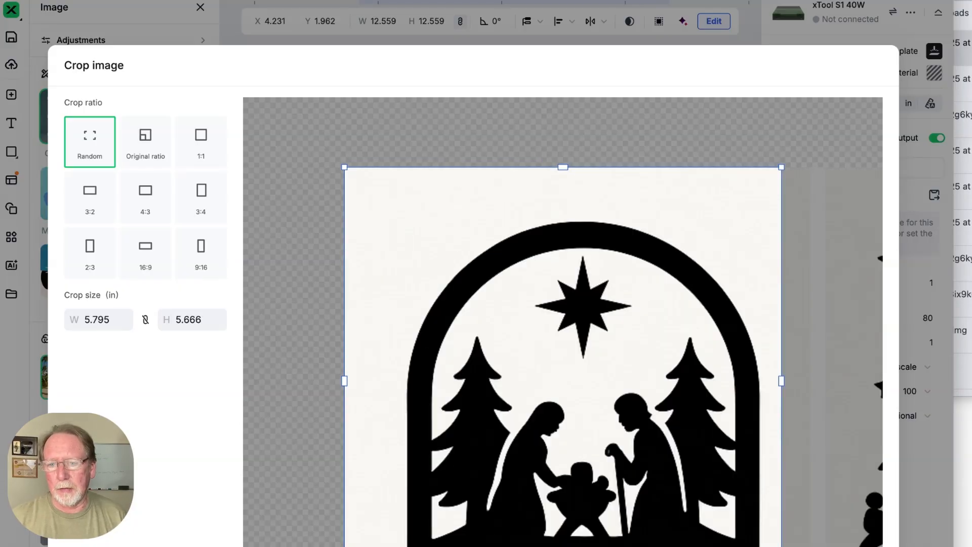
click(858, 546)
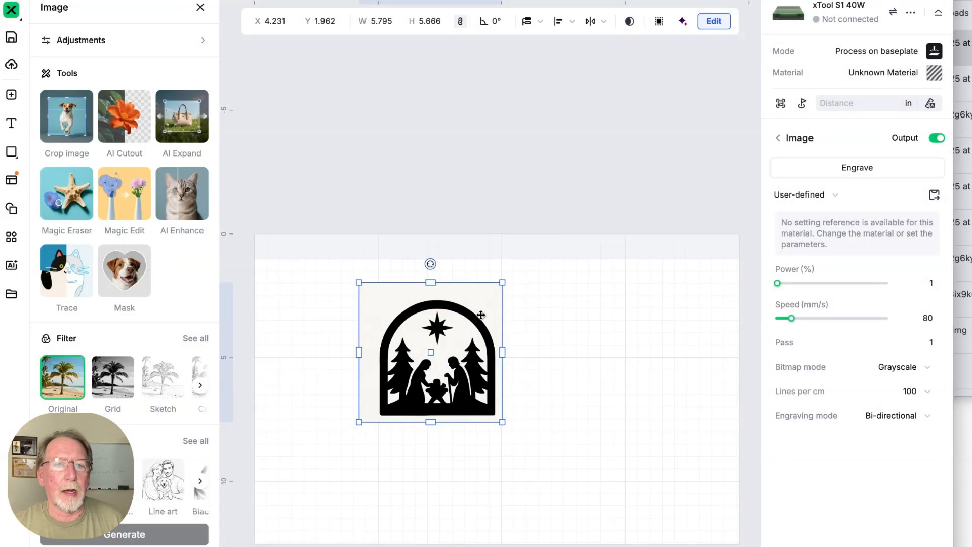
- Remove the off-white background around and inside the nativity arch with the manual cutout Magic wand at fuzziness 40, contiguous
click(129, 109)
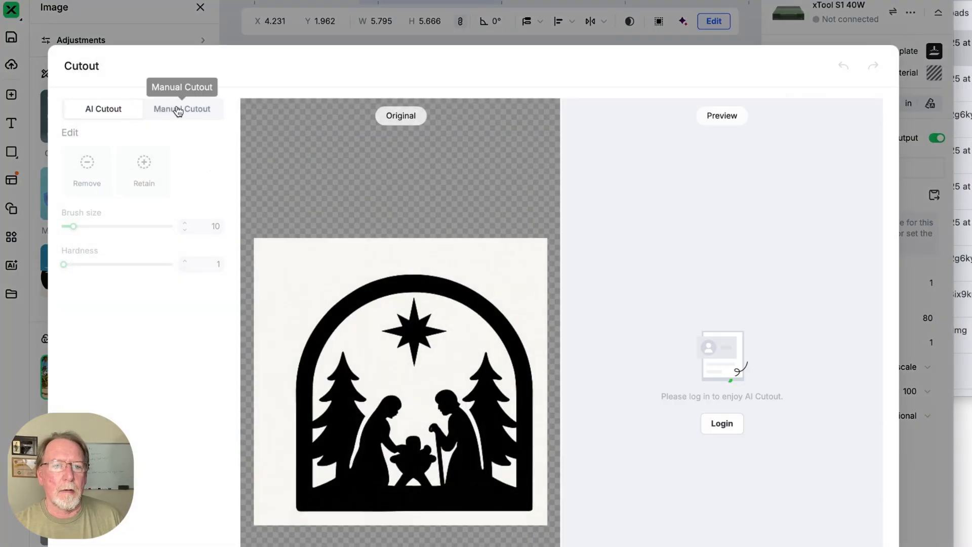
click(178, 110)
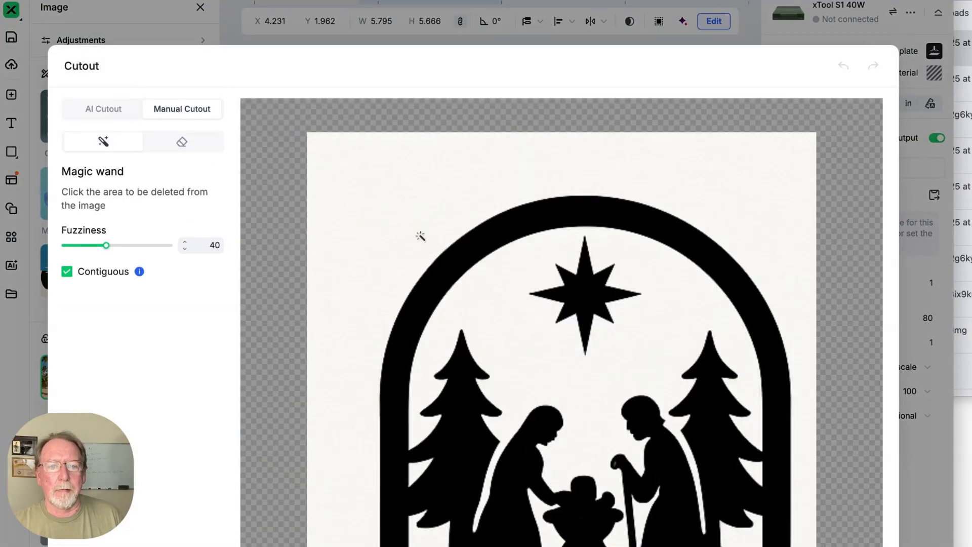
click(420, 236)
click(509, 316)
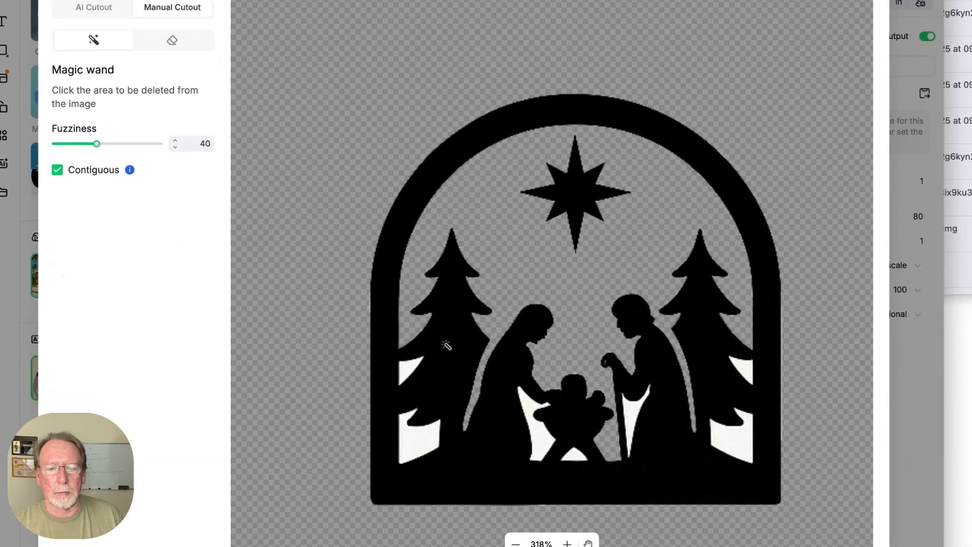
- Delete the remaining white gaps beside the trees, around the manger and beside the staff, and save the cutout
click(409, 368)
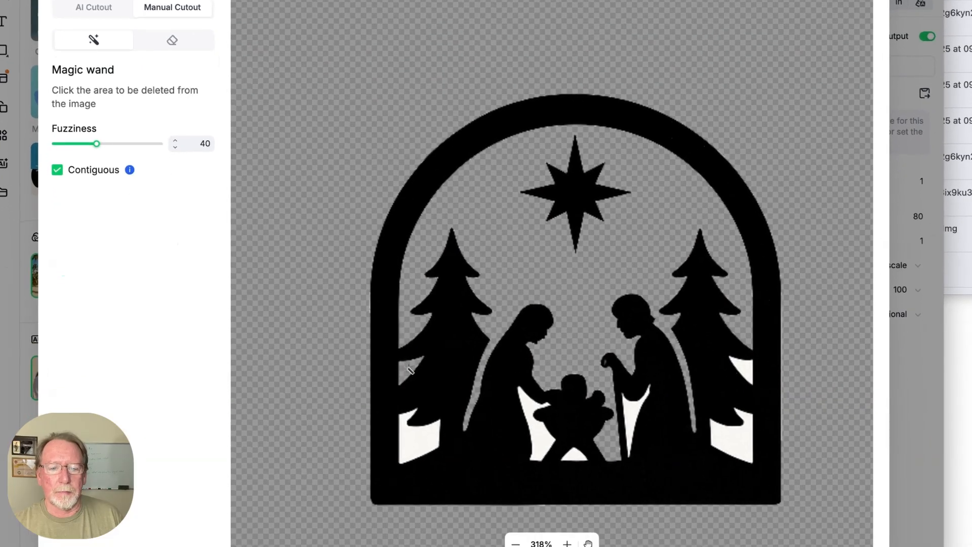
click(413, 435)
click(529, 410)
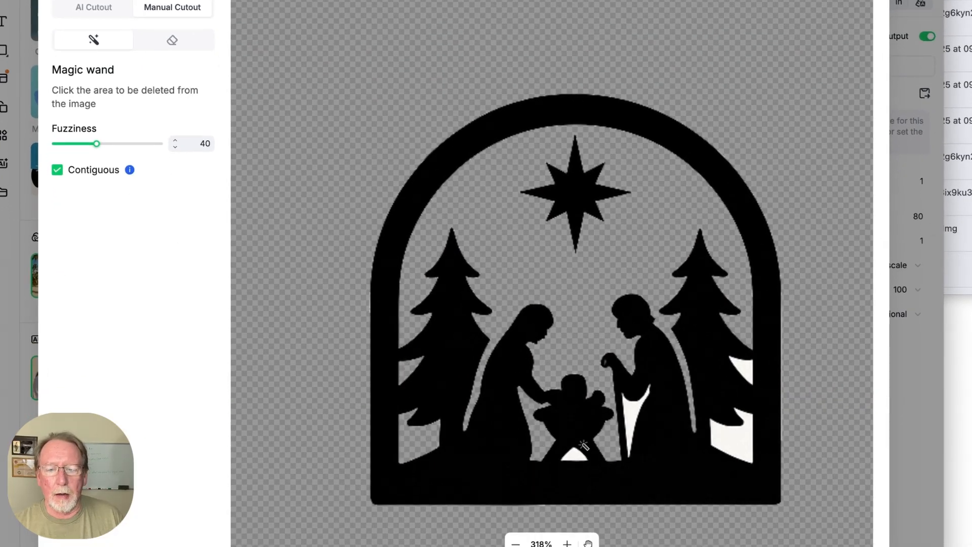
click(574, 453)
click(628, 418)
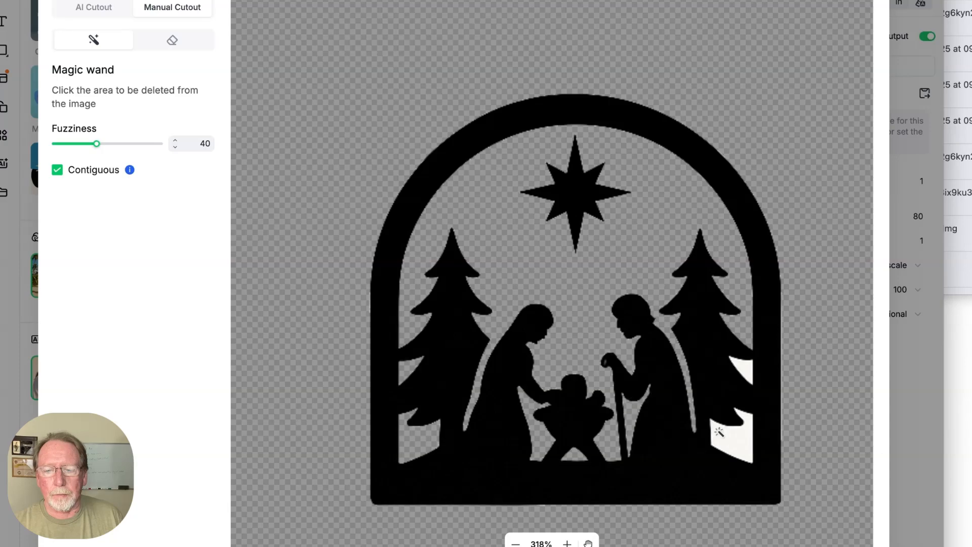
click(720, 431)
click(743, 372)
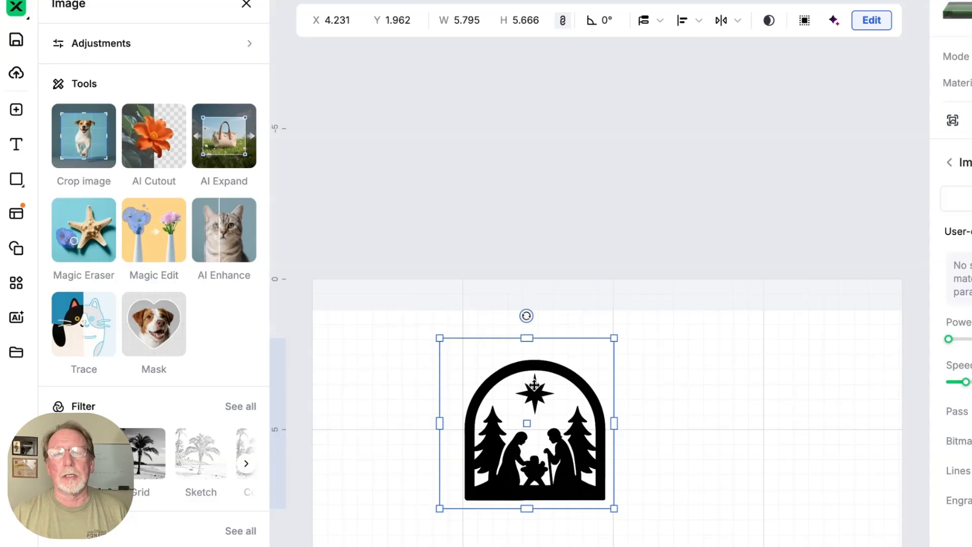
- Enlarge the nativity image on the canvas and take a screenshot of the area around its star
click(653, 380)
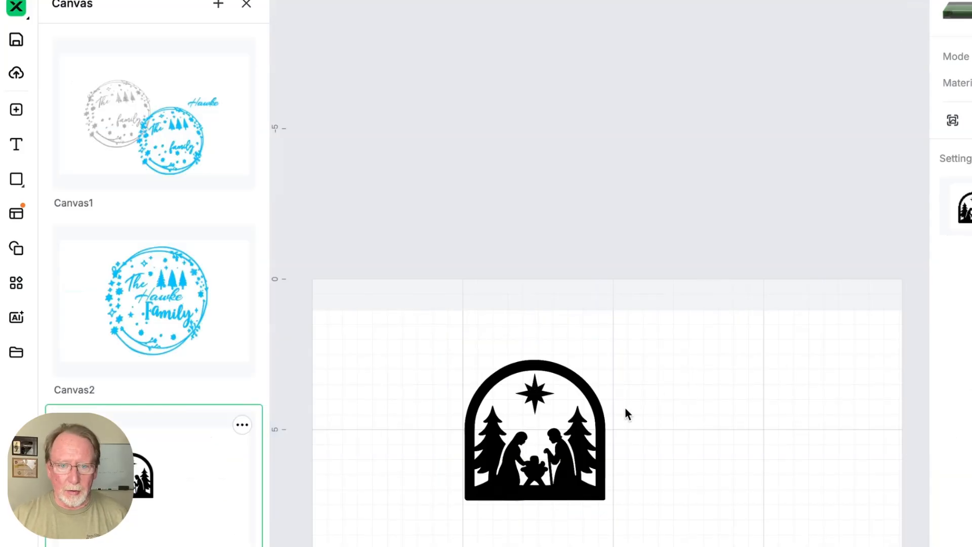
click(599, 445)
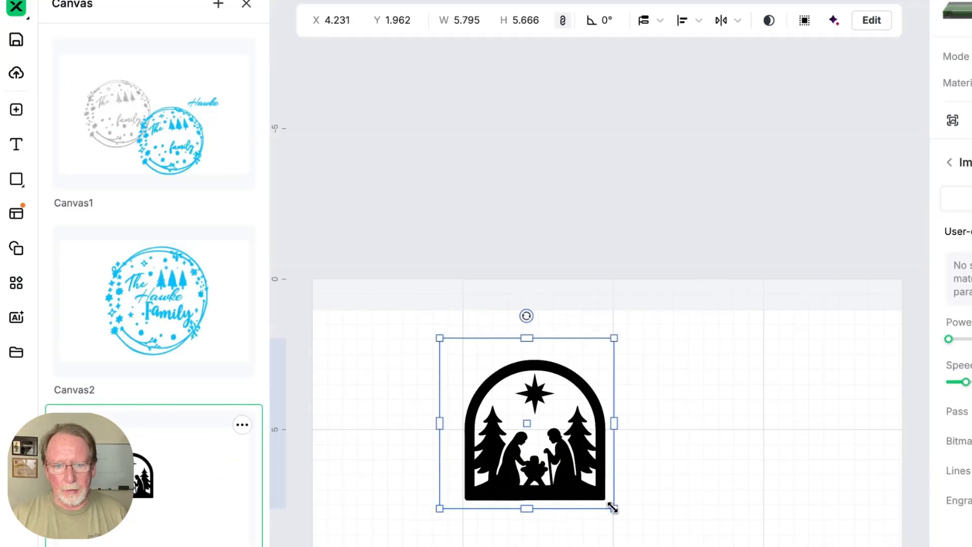
drag(612, 507, 869, 546)
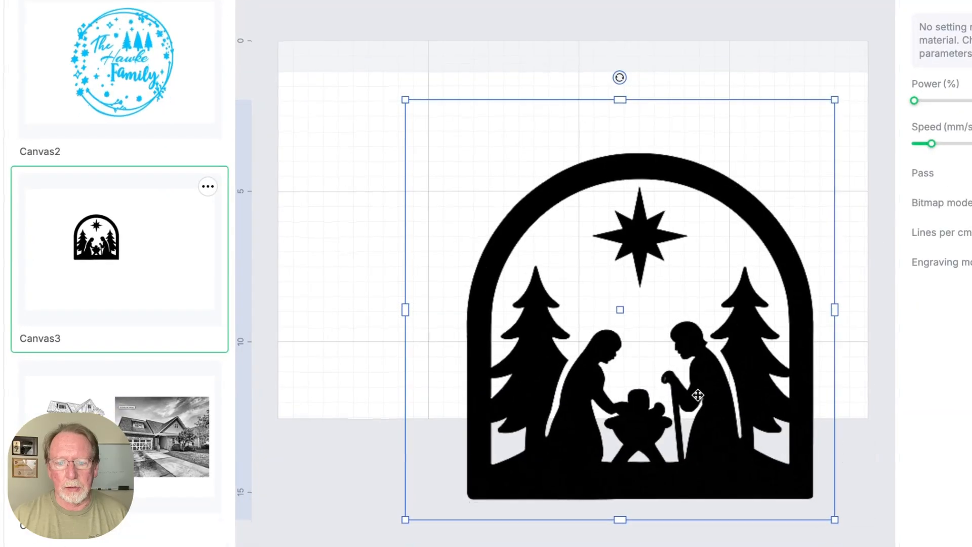
drag(697, 395, 638, 375)
click(823, 324)
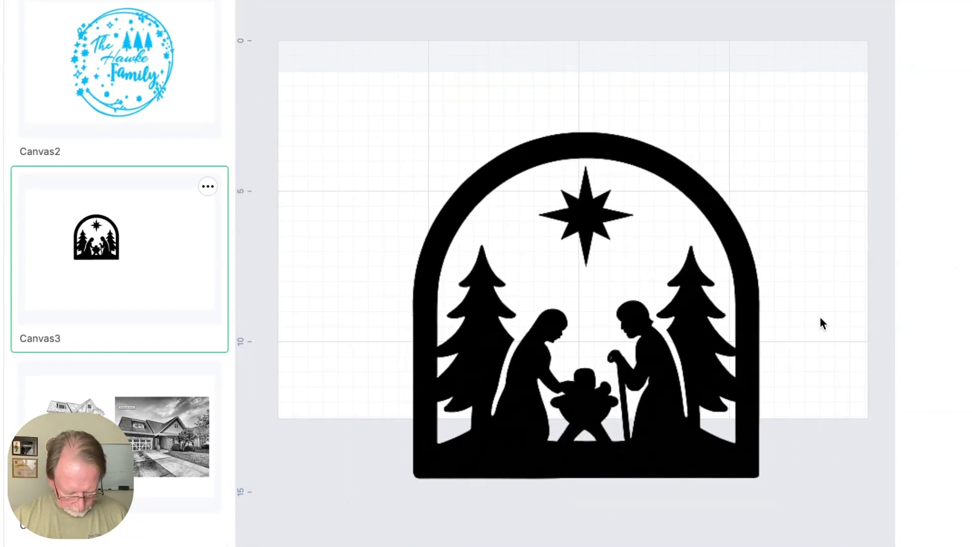
key(shift+super+4)
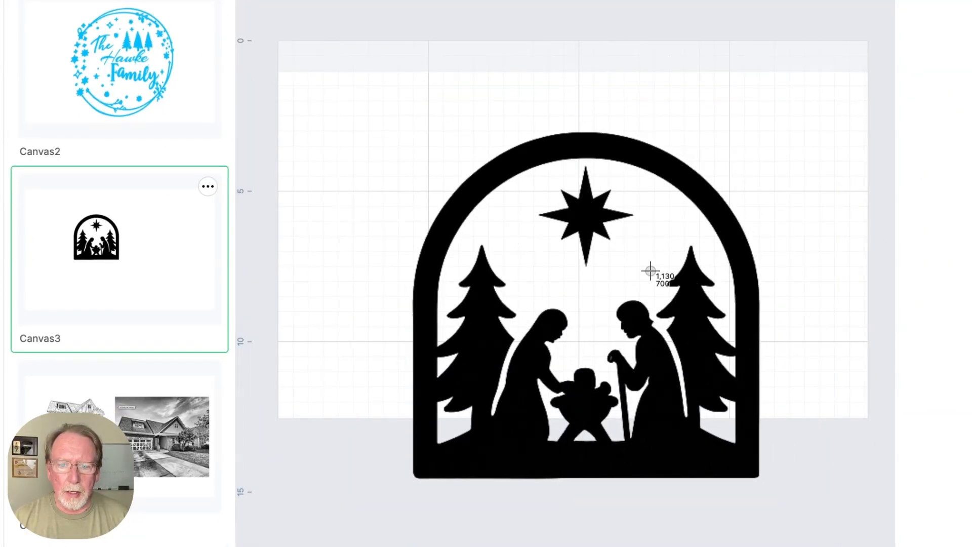
drag(648, 269, 530, 151)
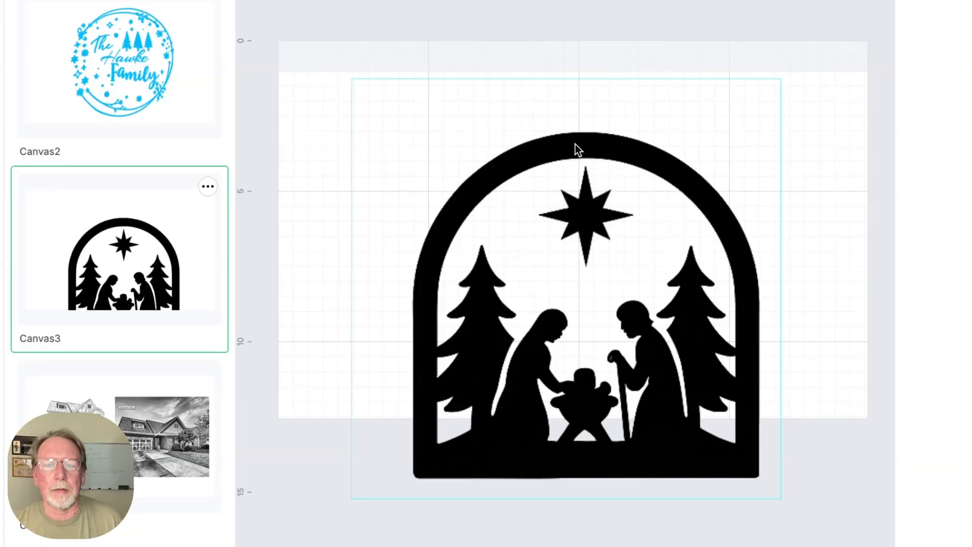
- Erase the star from the nativity image with the size 40 manual cutout eraser and scale the image down to about 11.97 by 11.70 in
click(589, 131)
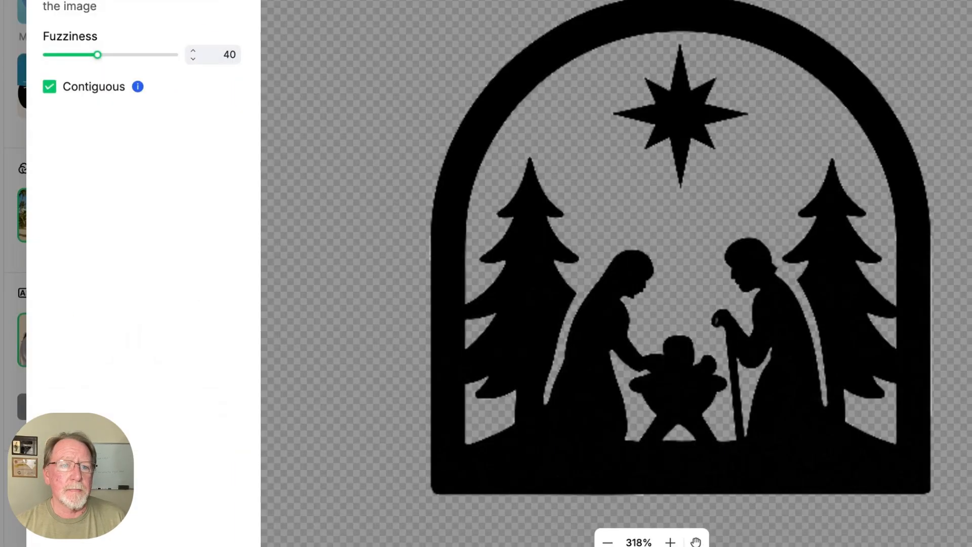
click(141, 1)
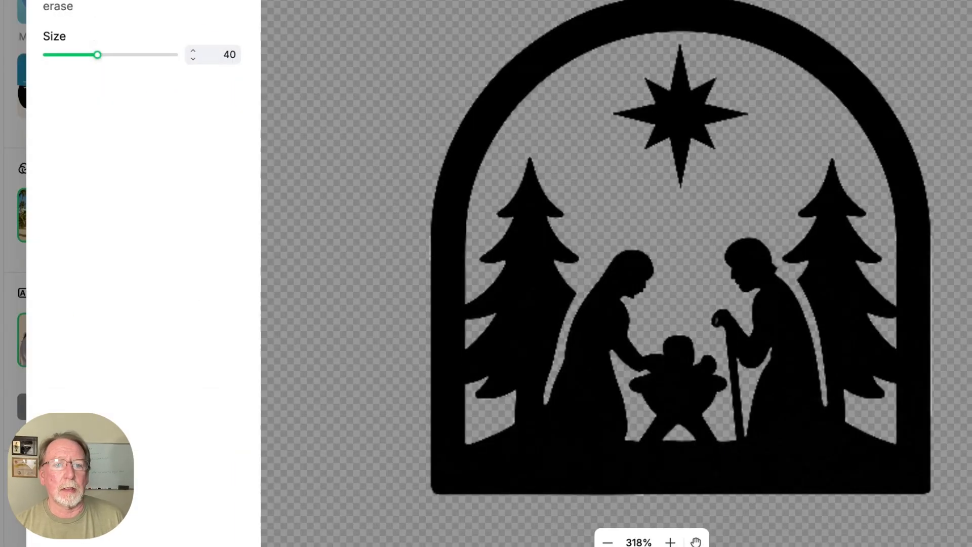
mouse_move(688, 183)
mouse_down()
mouse_move(622, 116)
mouse_move(629, 104)
mouse_move(675, 50)
mouse_move(740, 106)
mouse_move(703, 148)
mouse_move(672, 134)
mouse_move(702, 114)
mouse_move(688, 97)
mouse_move(667, 90)
mouse_move(645, 123)
mouse_up()
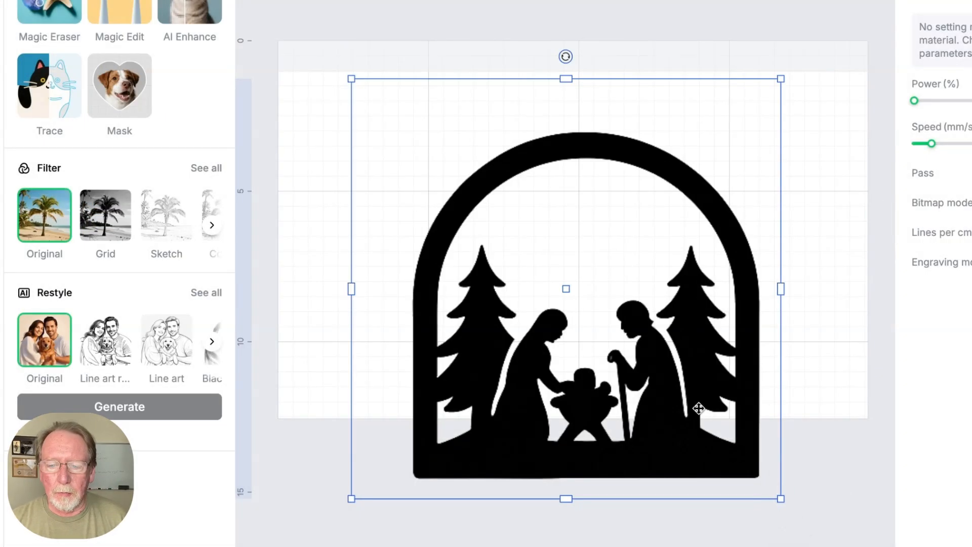
drag(784, 502, 714, 434)
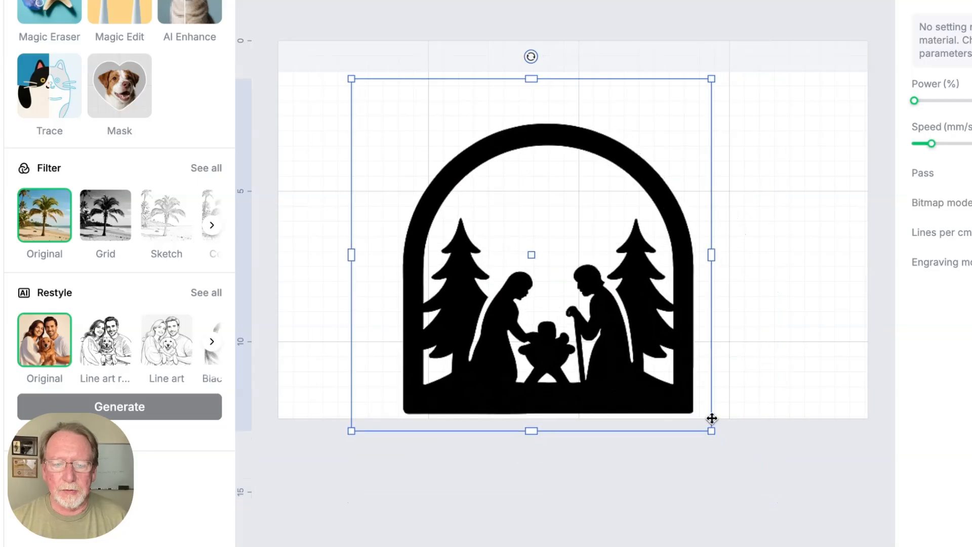
mouse_move(621, 345)
mouse_down()
mouse_move(614, 371)
mouse_move(612, 357)
mouse_up()
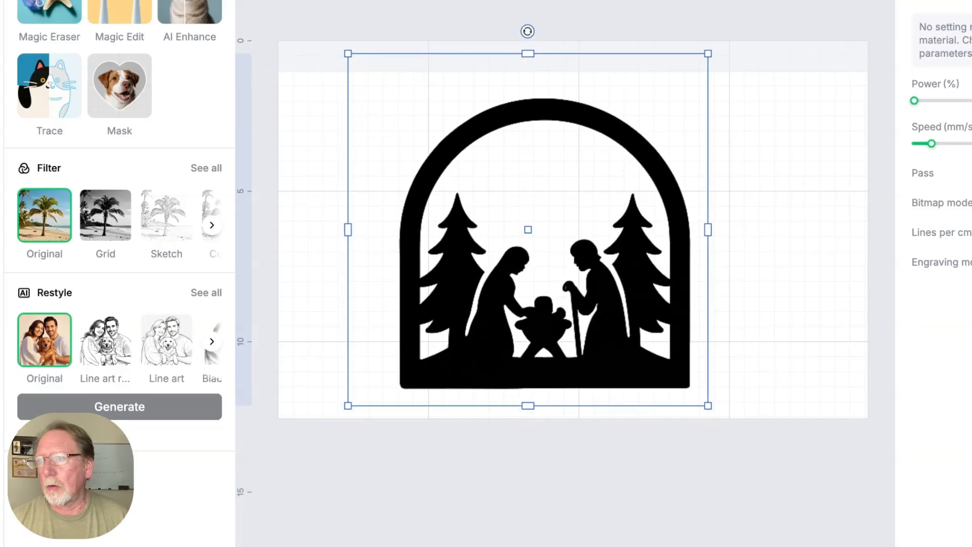
- Bring the star screenshot onto the canvas, enlarge it to about 4.82 by 4.78 in and place it beside the arch at about X 14.29, Y 1.50
drag(971, 28, 748, 171)
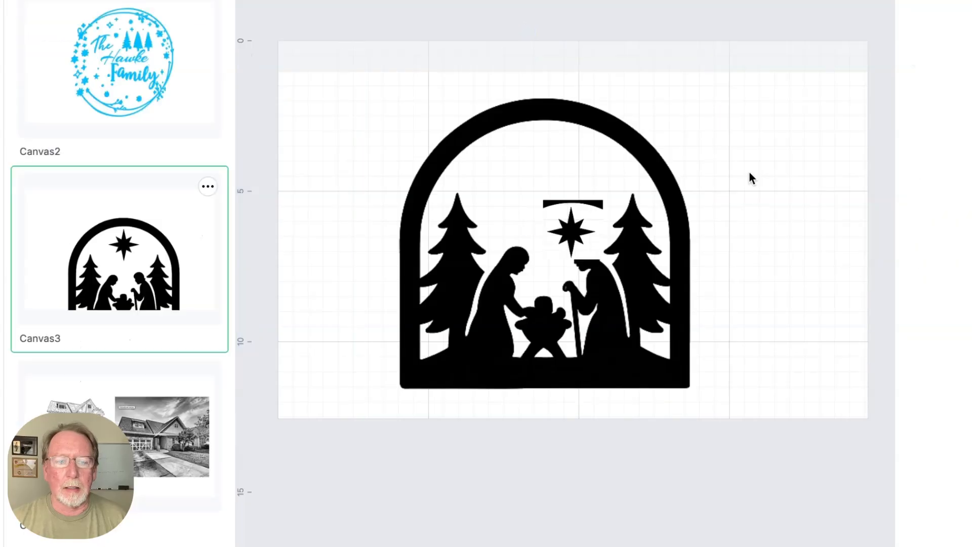
drag(579, 223, 908, 69)
drag(830, 133, 774, 161)
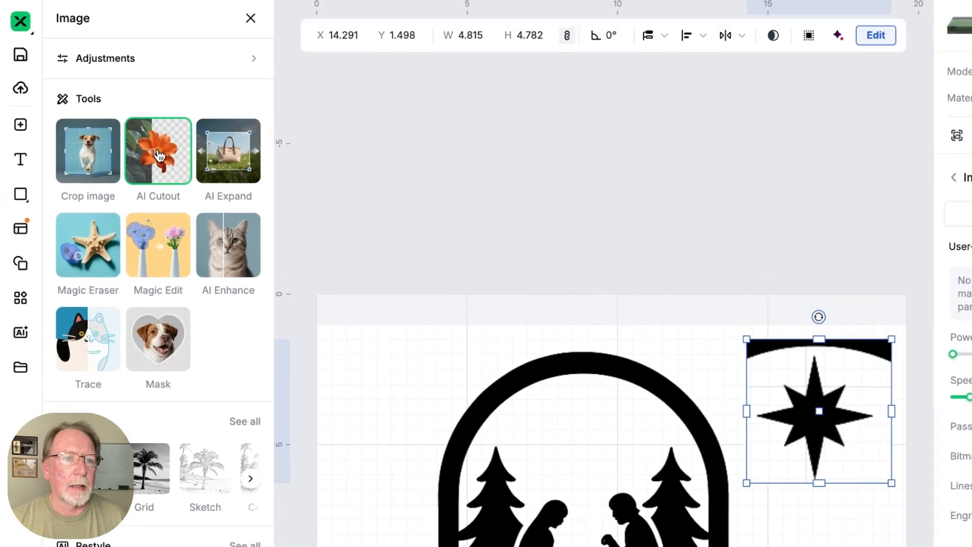
- Cut out the star image manually, removing its background, the black arch piece and the leftover curved line, and save the cutout
click(156, 147)
click(243, 143)
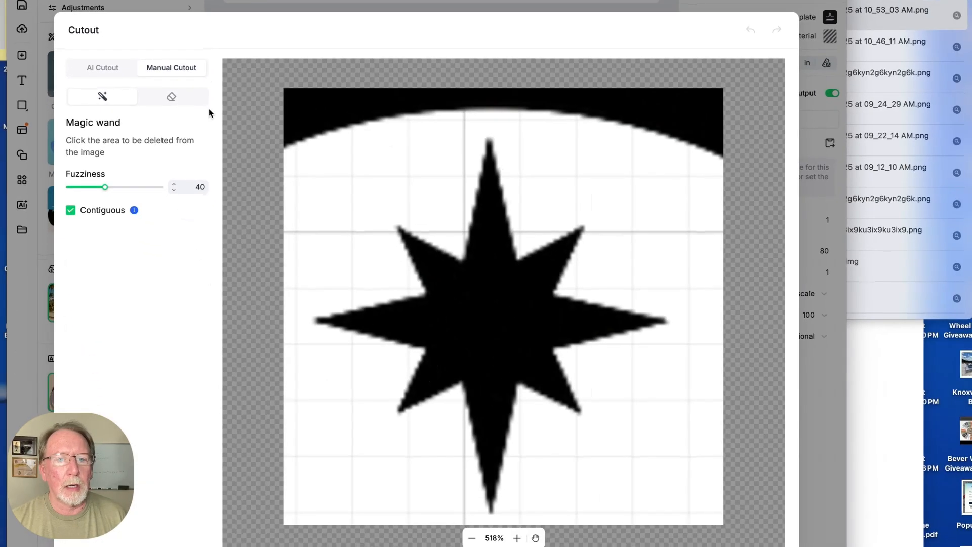
click(330, 158)
click(332, 112)
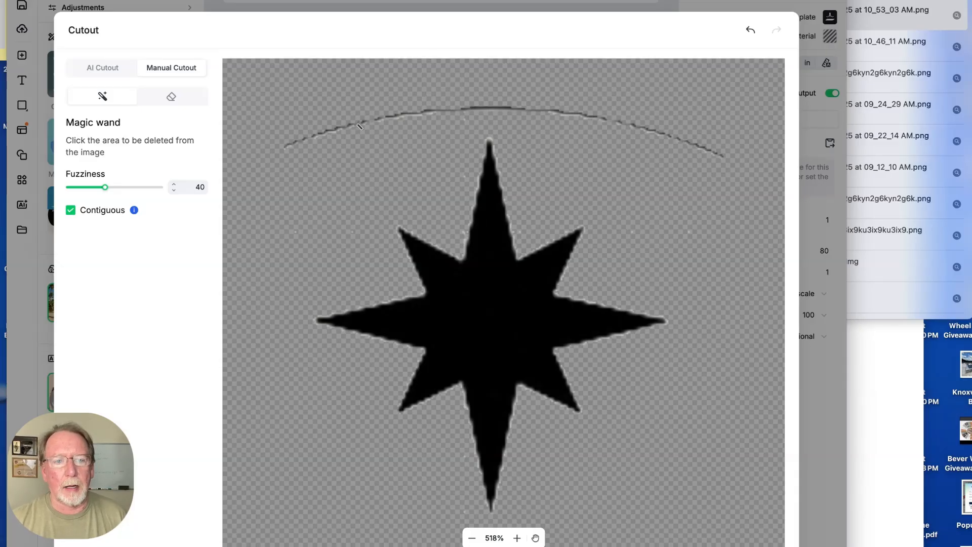
click(171, 96)
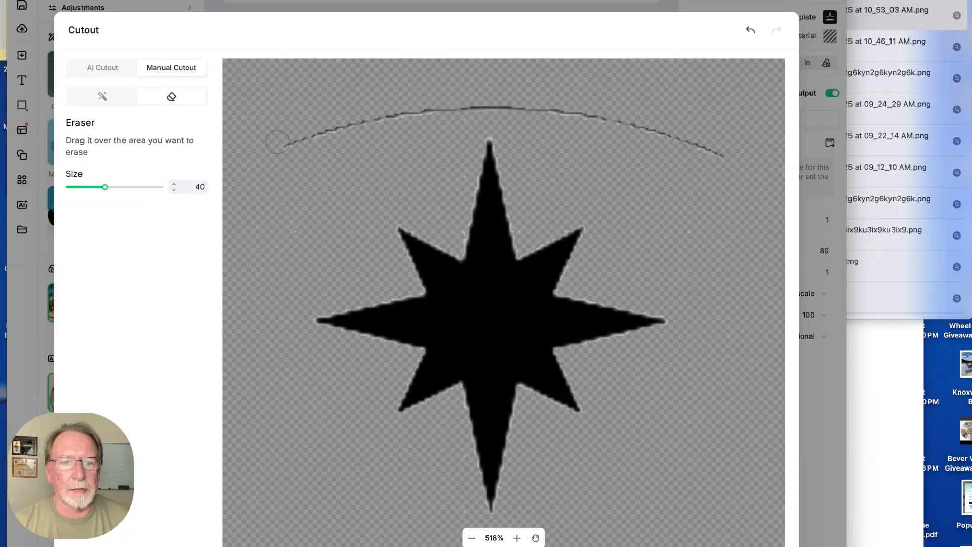
mouse_move(276, 146)
mouse_down()
mouse_move(497, 109)
mouse_move(635, 126)
mouse_move(725, 153)
mouse_up()
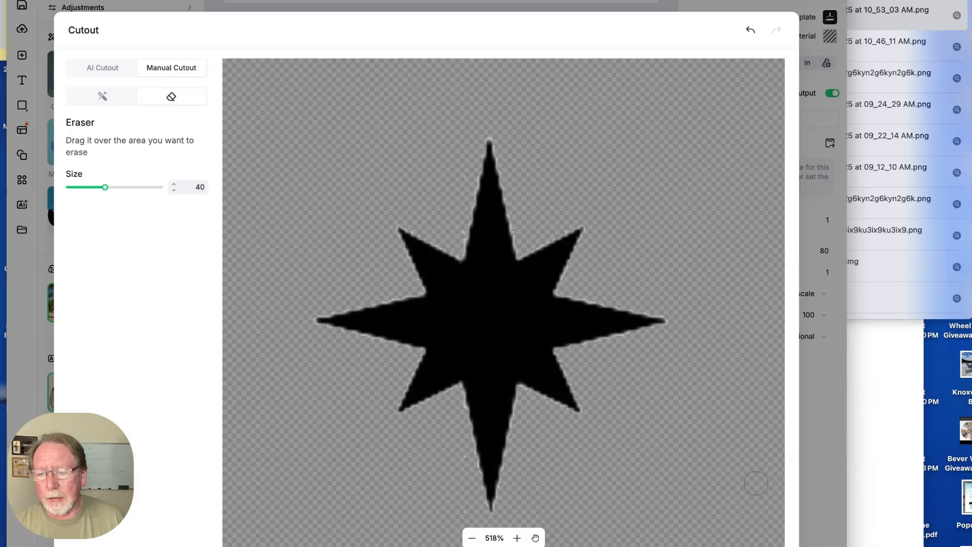
click(757, 544)
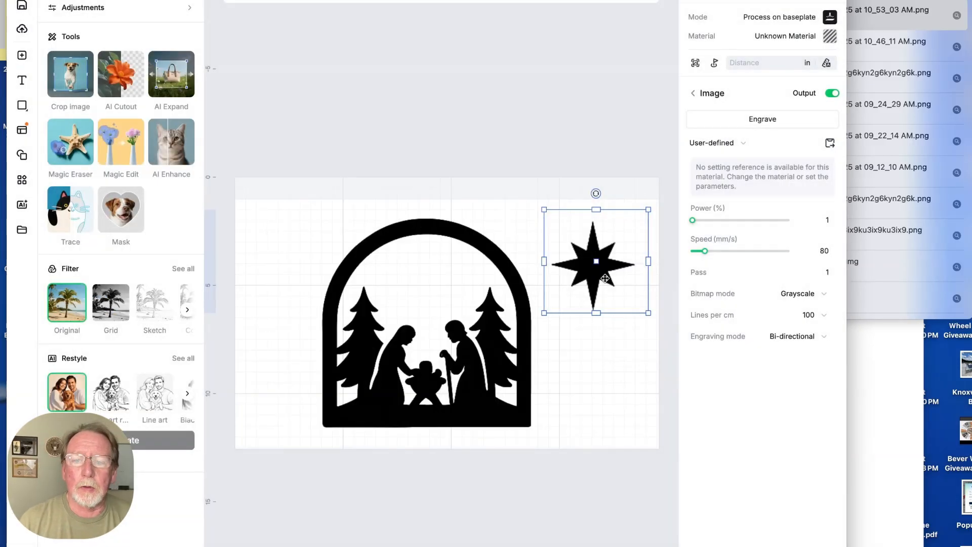
- Move the star into the nativity arch, centred at the top with its upper point overlapping the arch band
drag(578, 280, 440, 280)
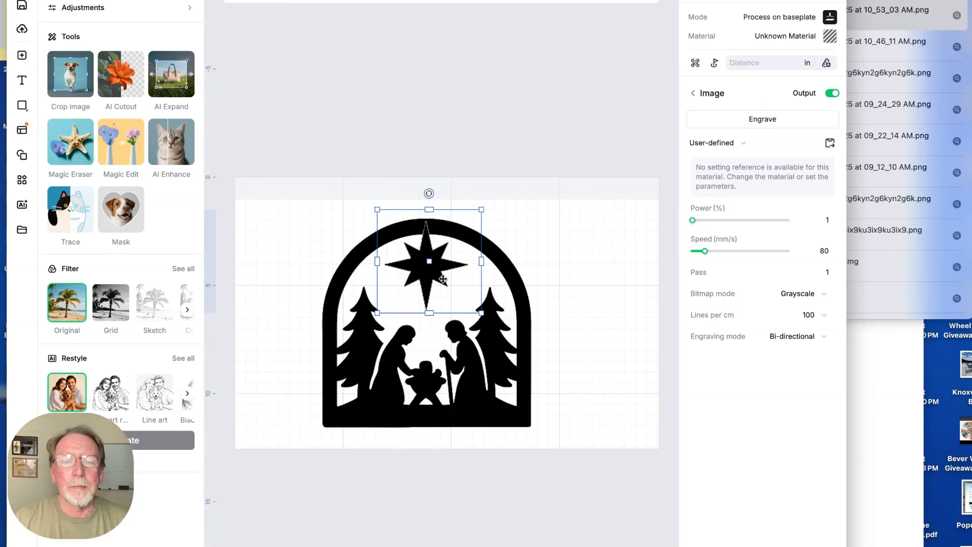
drag(431, 261, 431, 254)
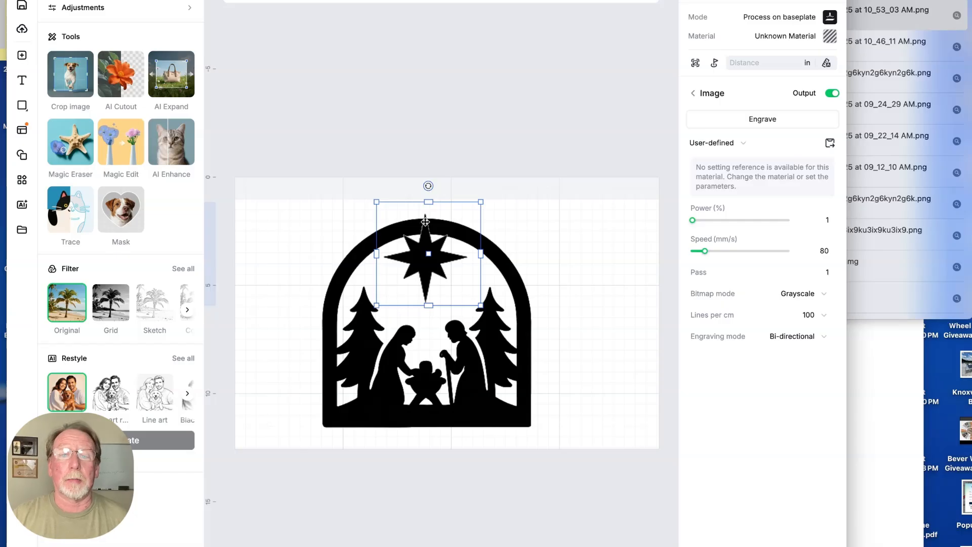
- Erase the tip of the star's upper point with the size 40 manual cutout eraser and save the cutout
click(641, 0)
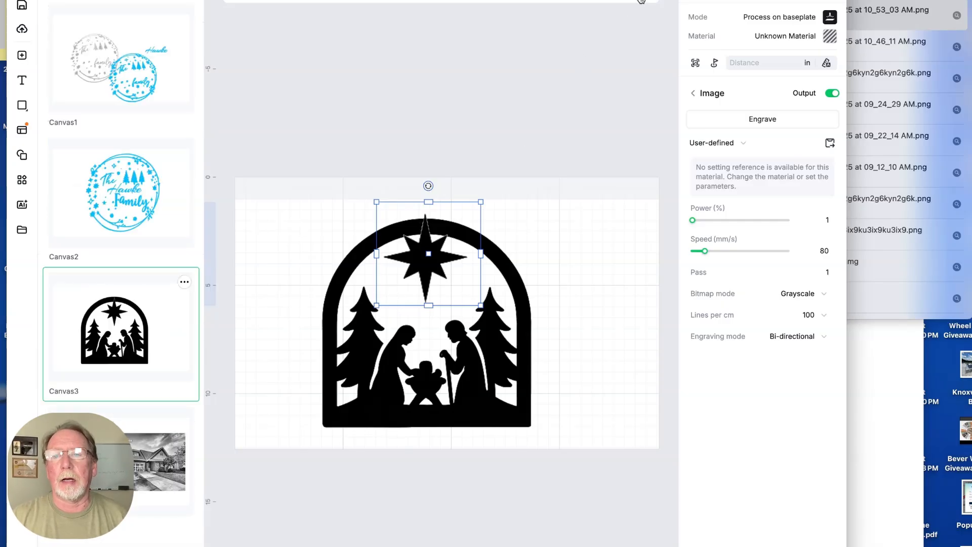
click(627, 1)
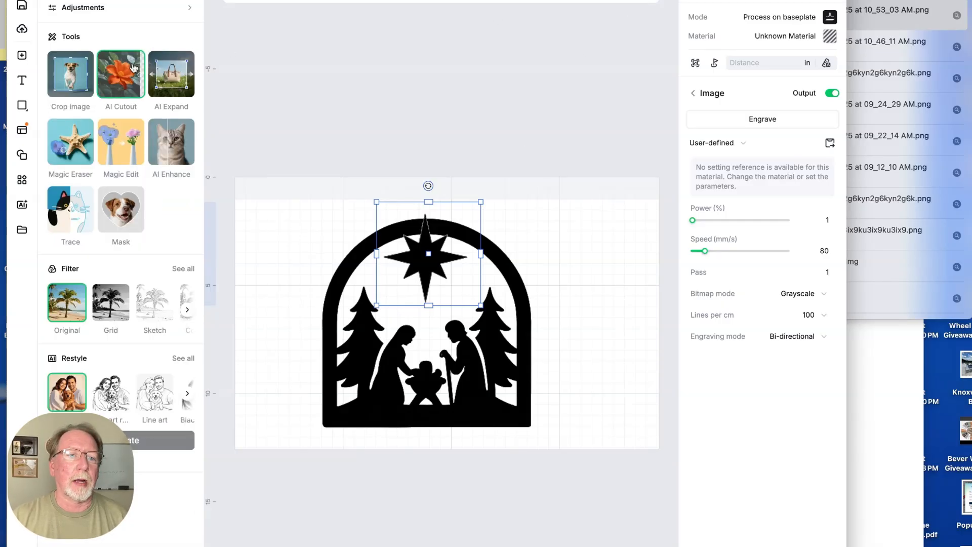
click(131, 68)
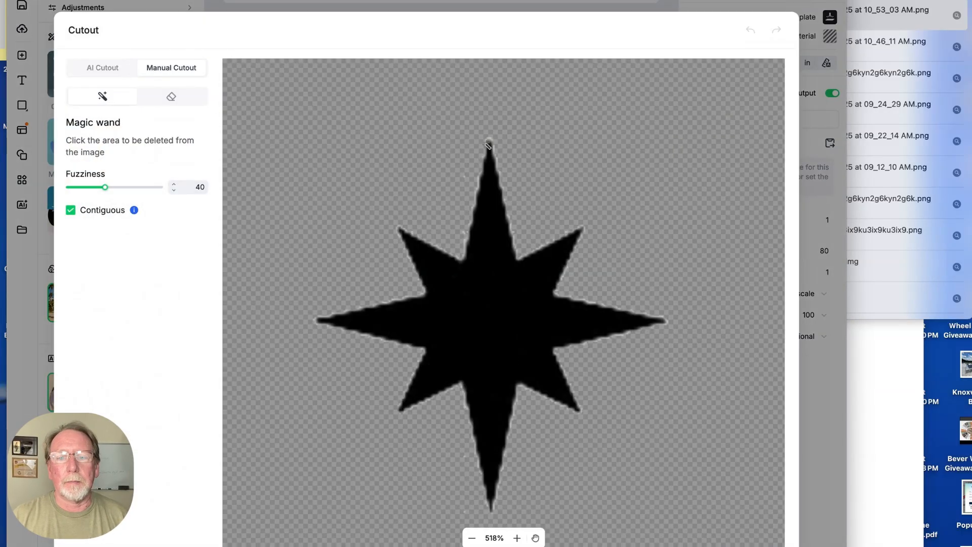
click(173, 100)
mouse_move(469, 146)
mouse_down()
mouse_move(497, 150)
mouse_move(481, 146)
mouse_move(495, 161)
mouse_up()
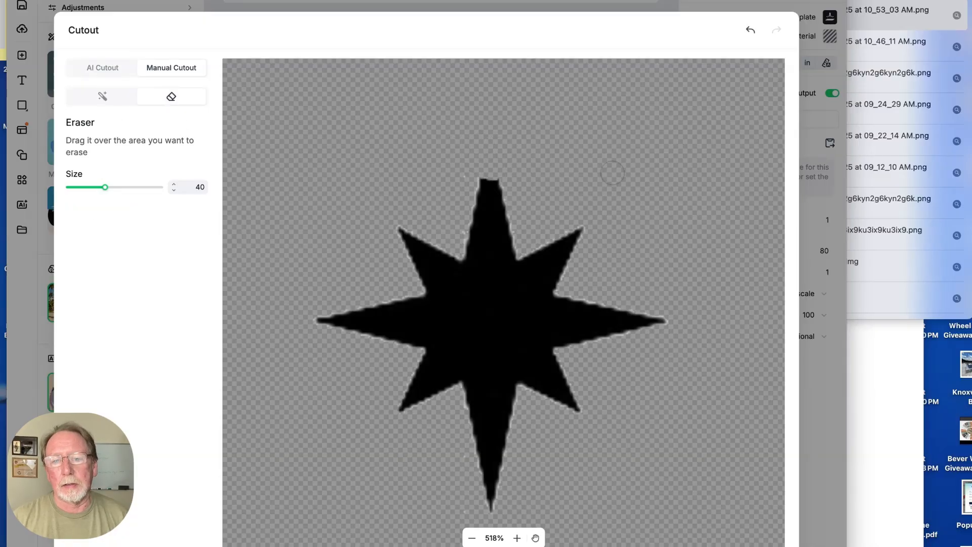
click(764, 545)
click(580, 279)
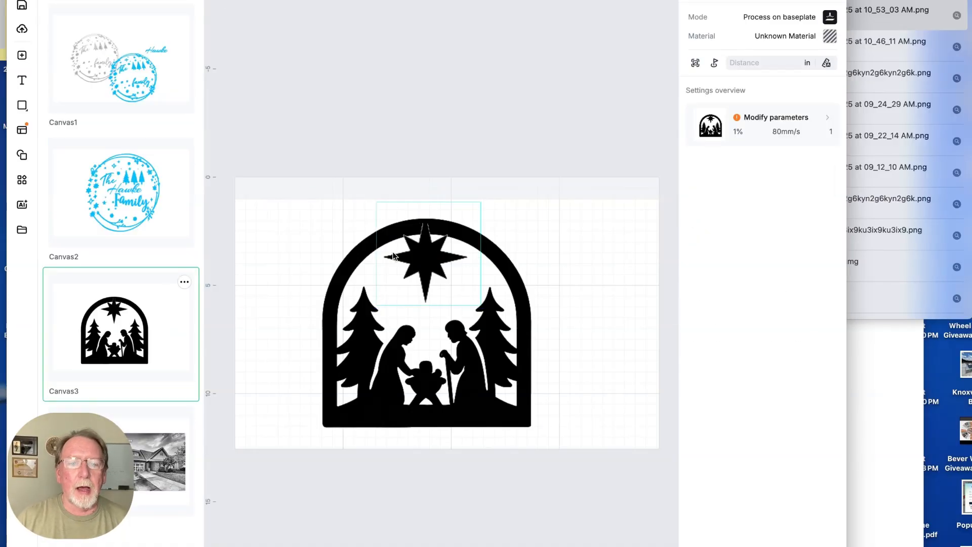
- Generate an external offset outline with a distance of 0 in around the combined nativity arch and star
drag(308, 212, 595, 446)
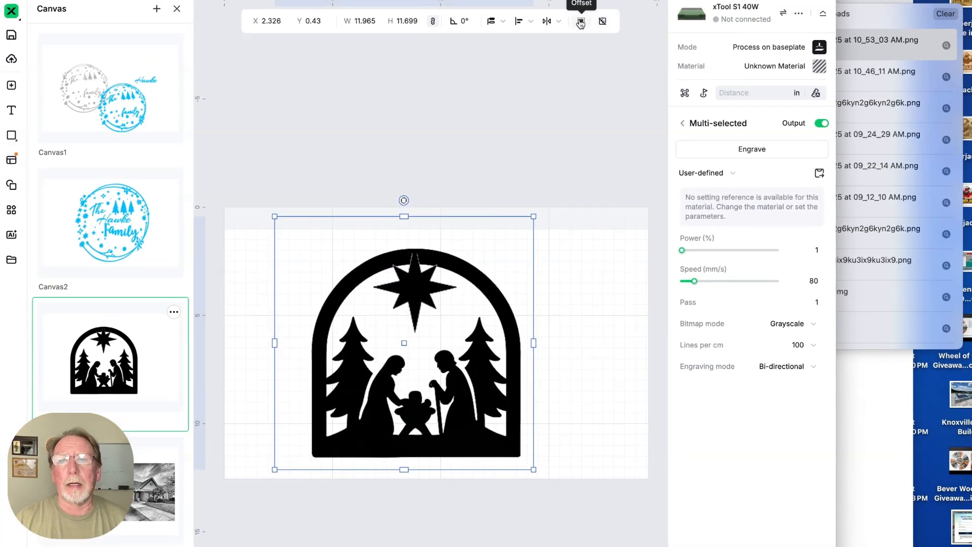
click(580, 22)
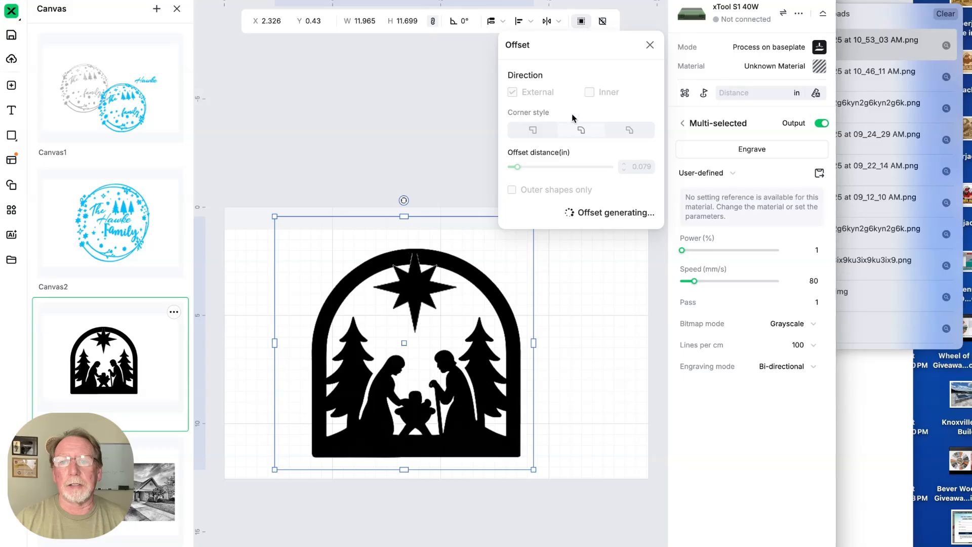
drag(517, 167, 510, 166)
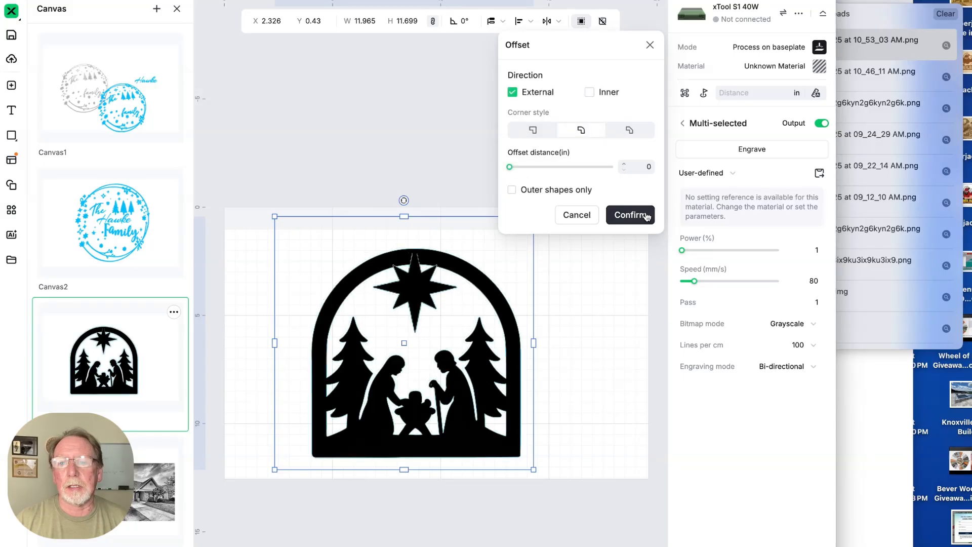
click(635, 217)
- Separate the offset outline from the black nativity images, placing the outline at about X 8.07, Y 1.45 and the images beyond the work area's edge
drag(514, 313, 604, 304)
click(370, 287)
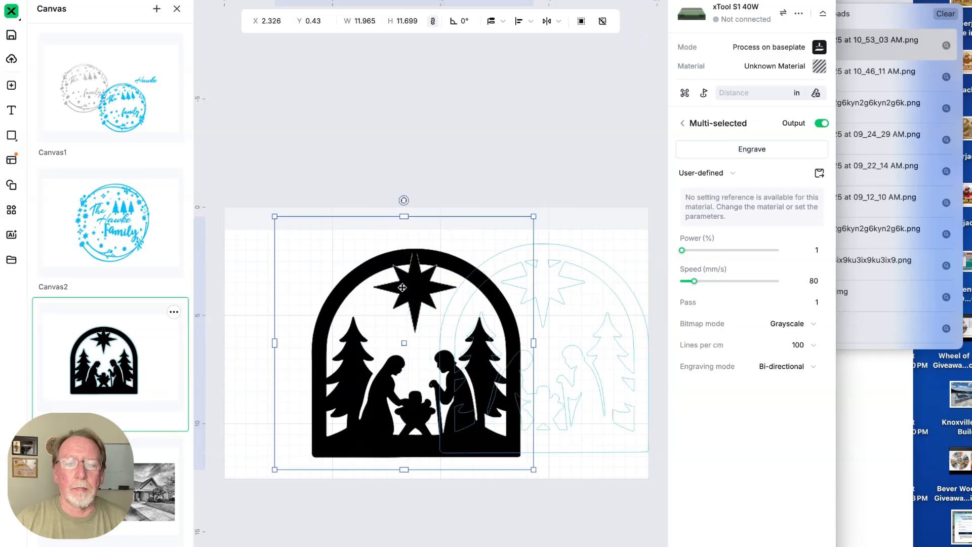
drag(369, 287, 215, 286)
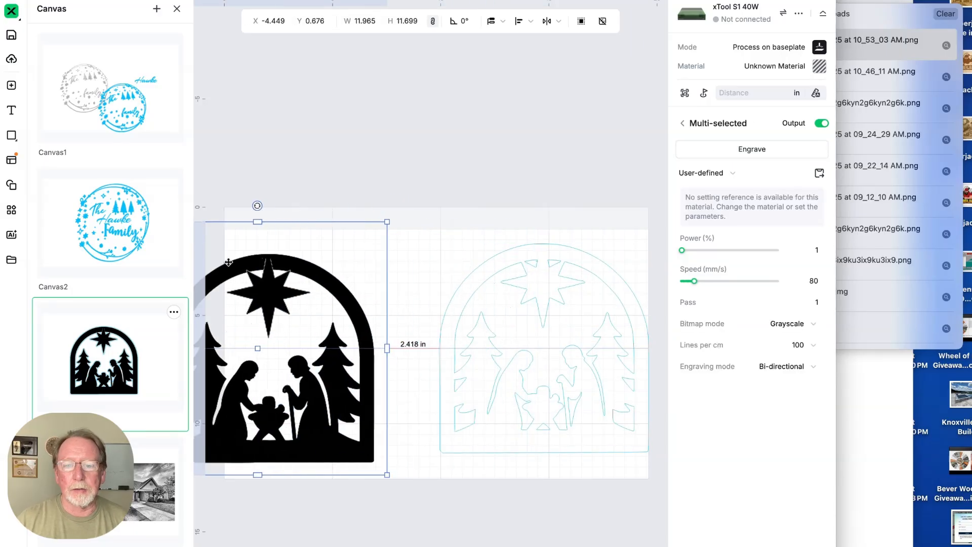
drag(494, 351, 449, 342)
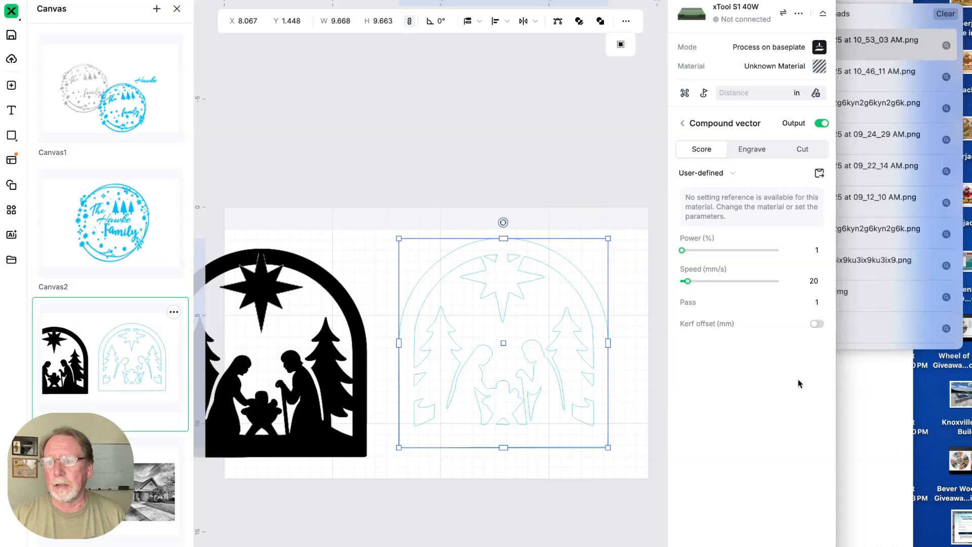
- Switch to the browser, close the enlarged Christmas designs image and examine Gemini's ornament and house line-art results
click(878, 398)
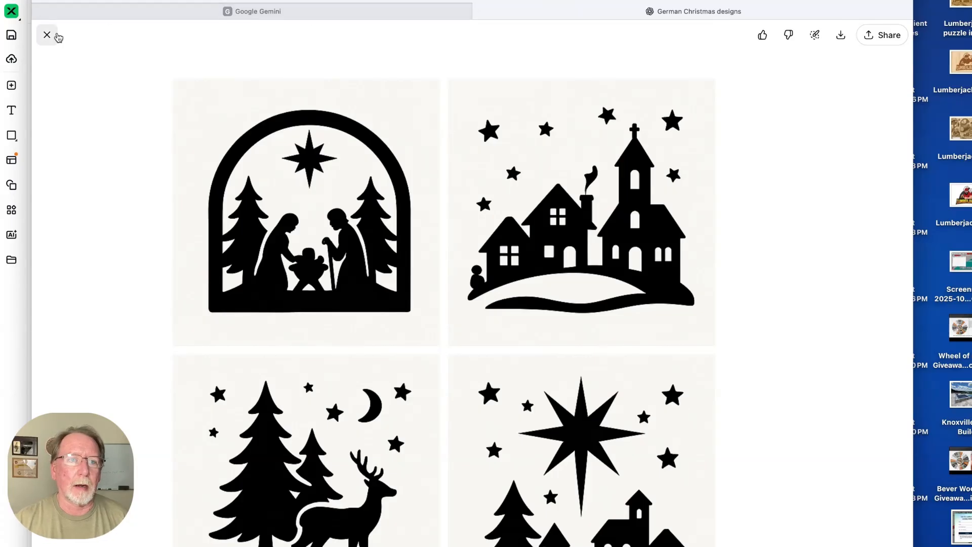
click(46, 37)
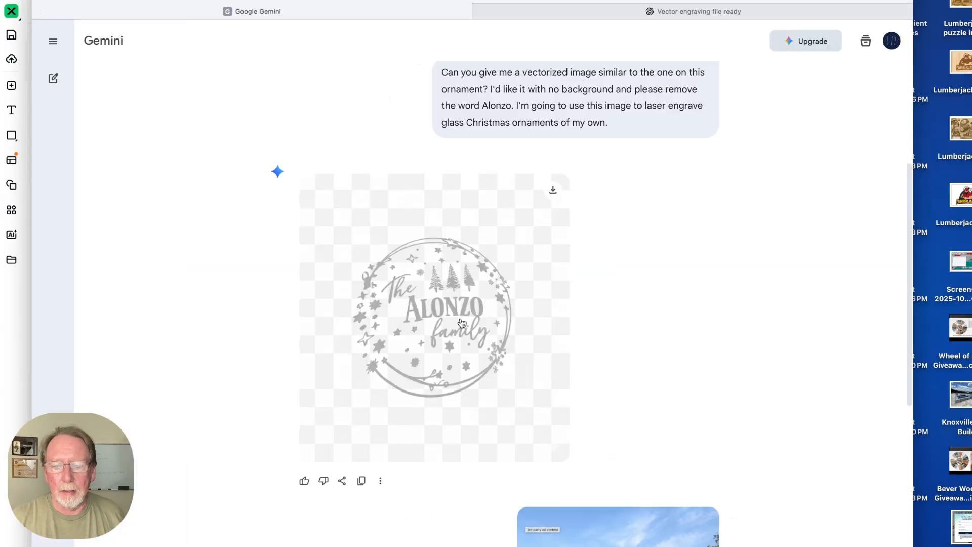
scroll(460, 322, down, 5)
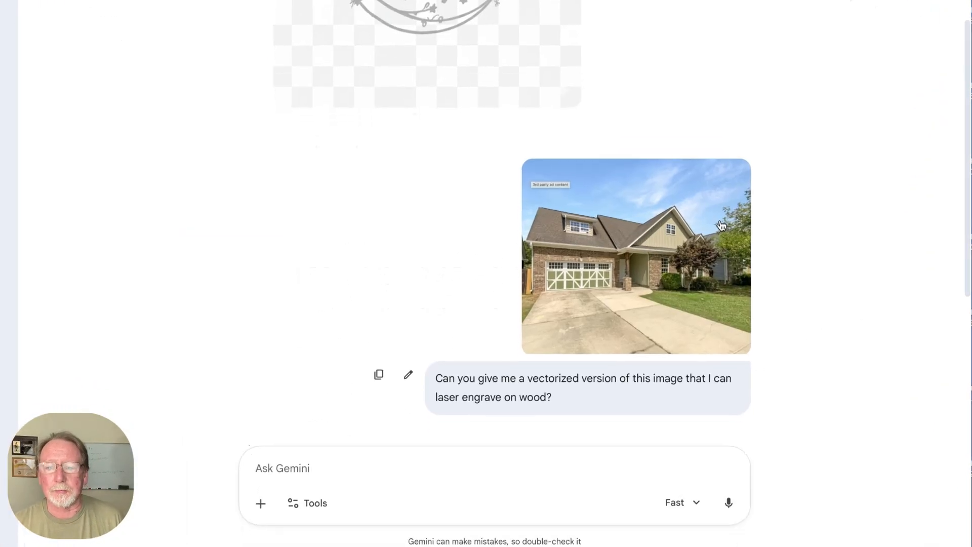
scroll(722, 225, down, 2)
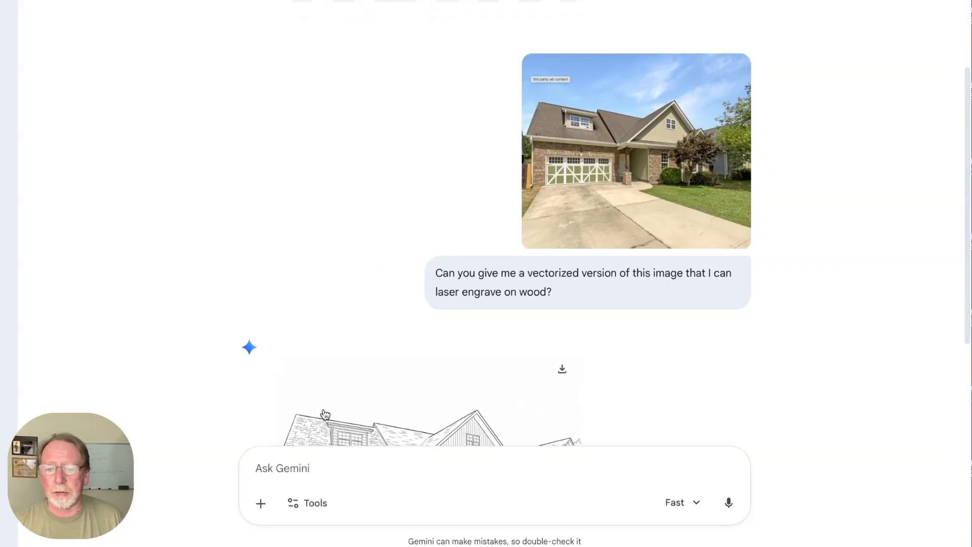
scroll(850, 114, down, 2)
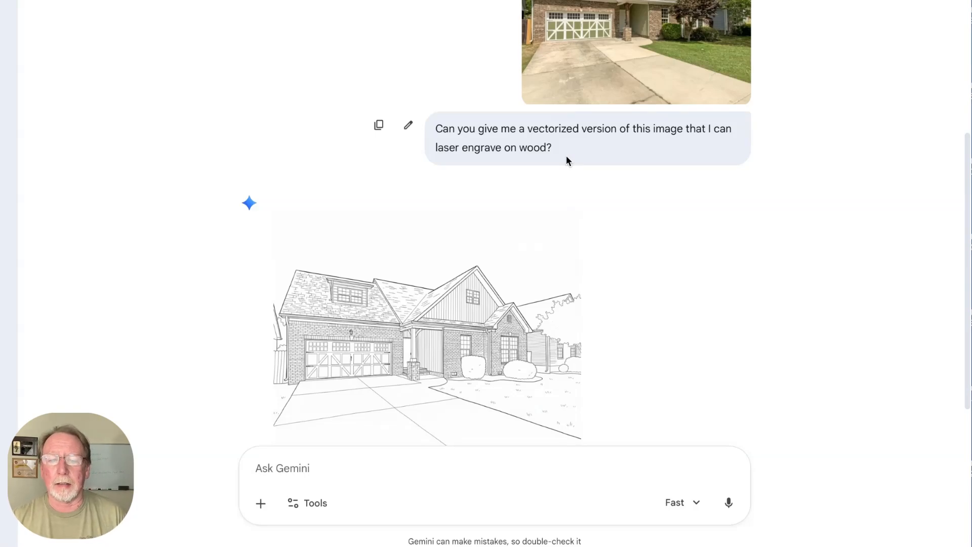
scroll(566, 156, down, 2)
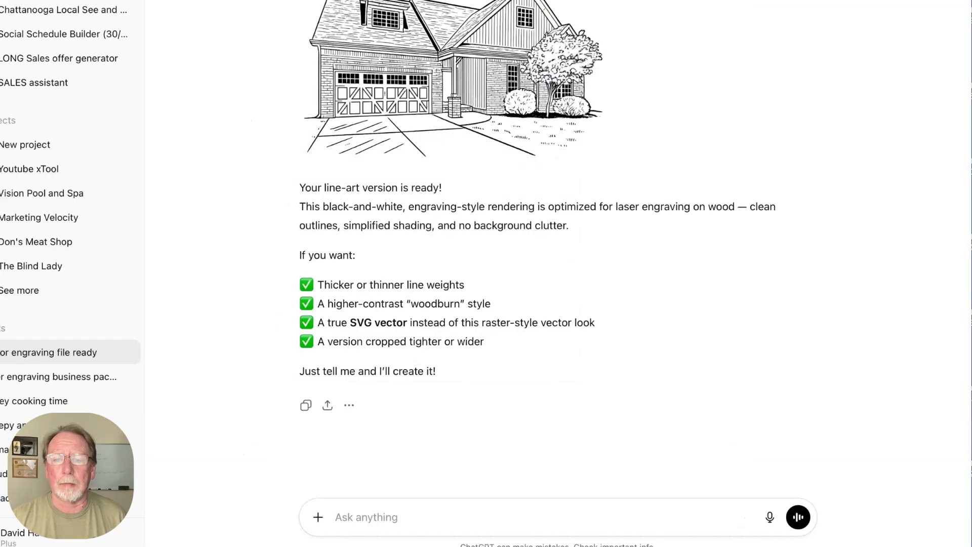
- Review the ChatGPT conversation, comparing the original house photo and prompt with the generated line-art version
scroll(599, 196, up, 6)
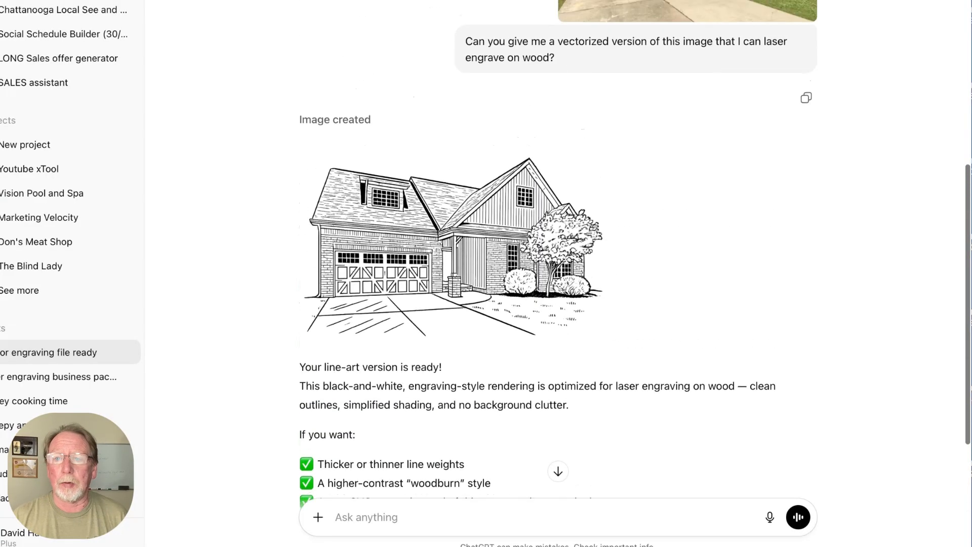
scroll(600, 197, up, 1)
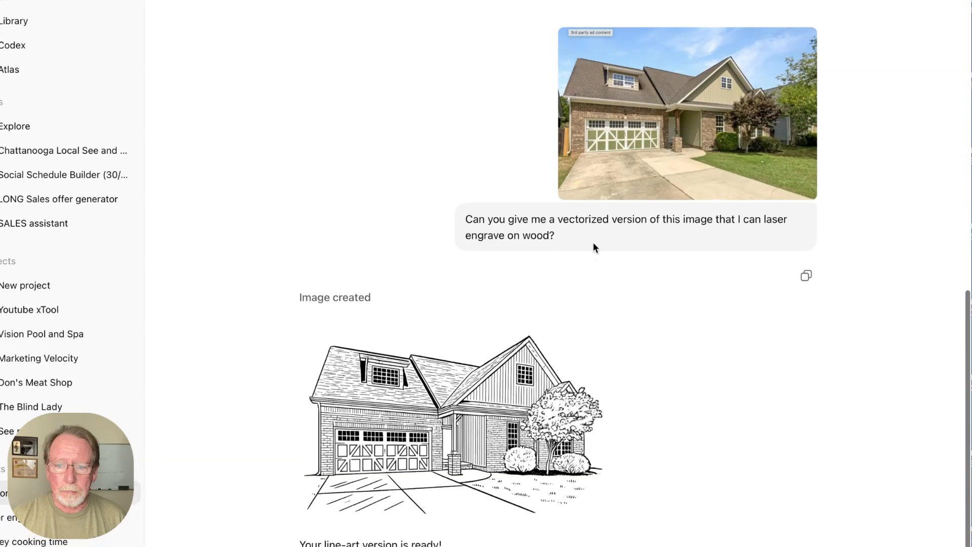
scroll(623, 446, down, 4)
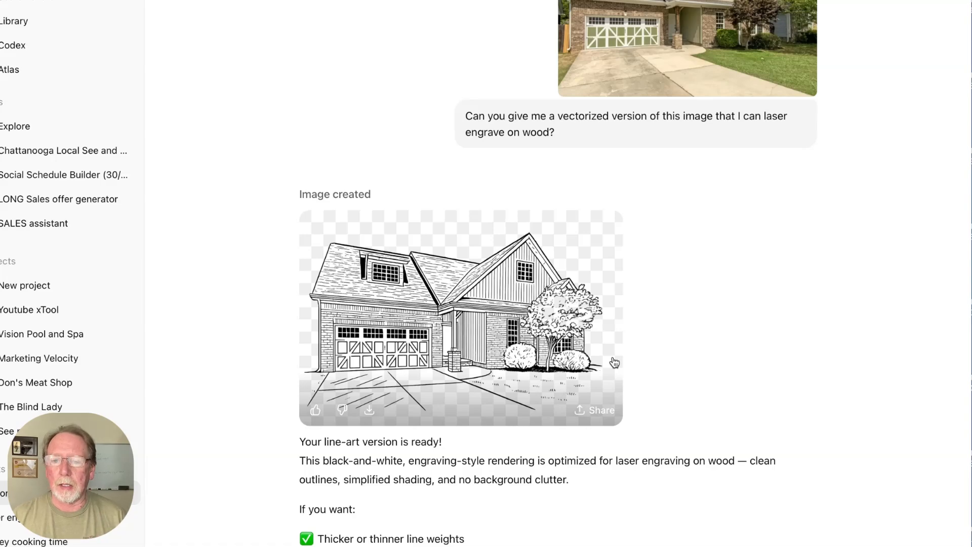
scroll(614, 363, up, 3)
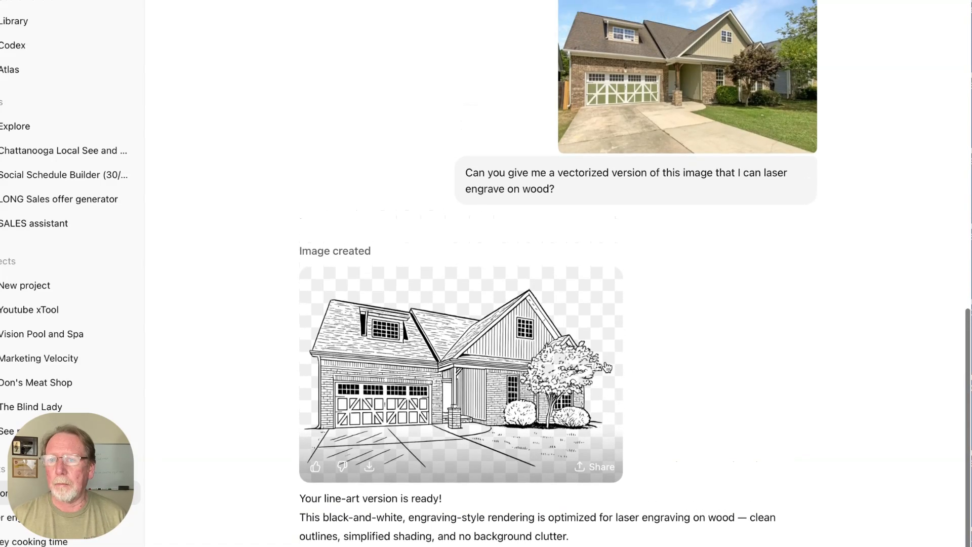
- Enlarge the original house photo and take a screenshot of it that leaves out the ad label
click(719, 96)
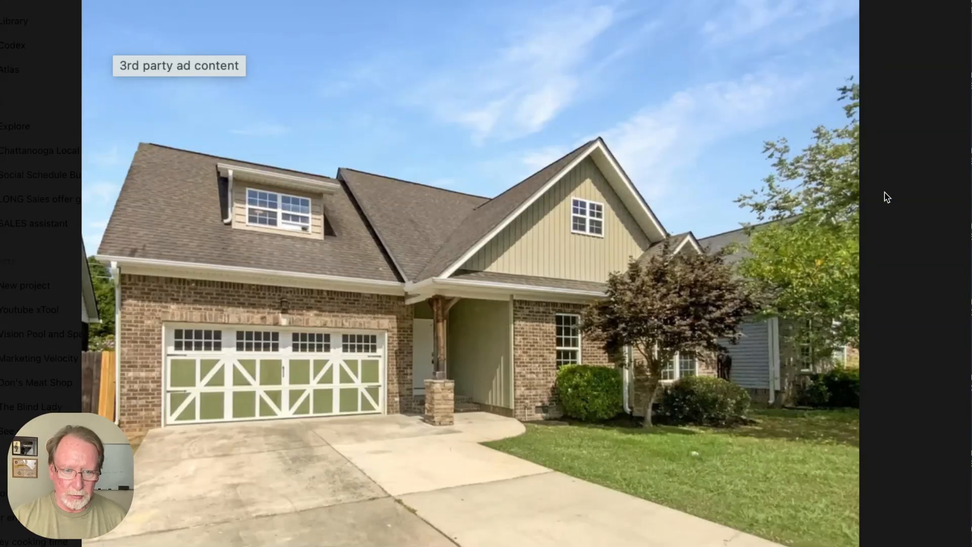
key(super+shift+4)
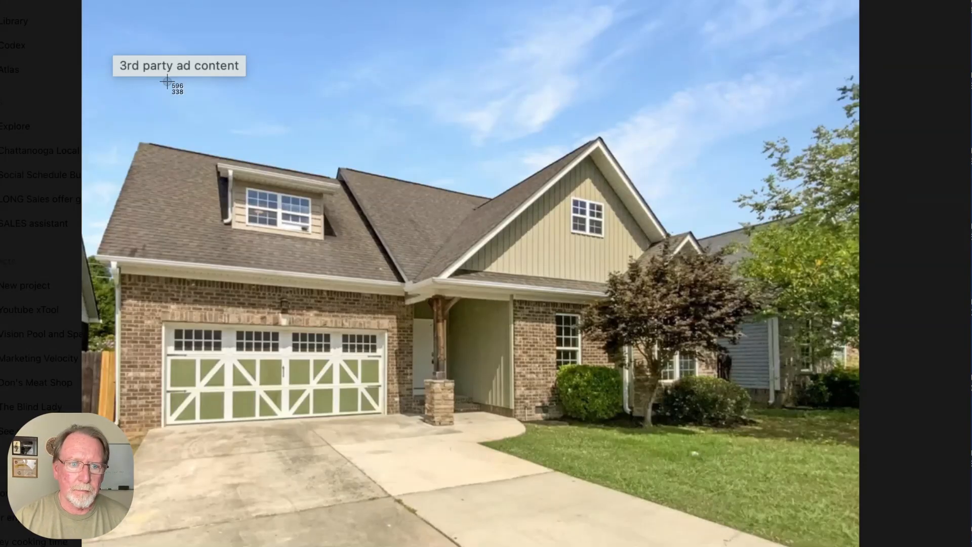
drag(91, 99, 843, 546)
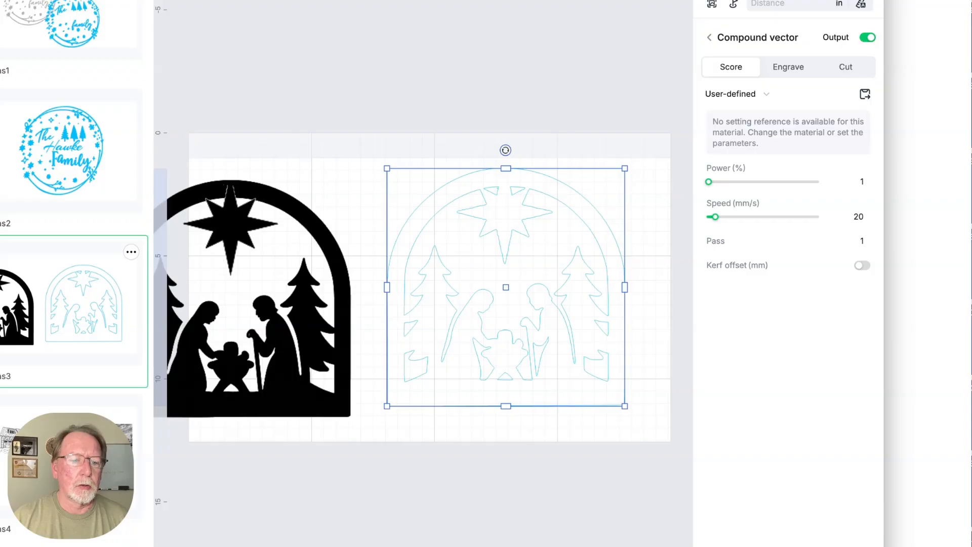
- Switch to xTool Studio, open the house canvas and delete the old grayscale house photo
click(70, 400)
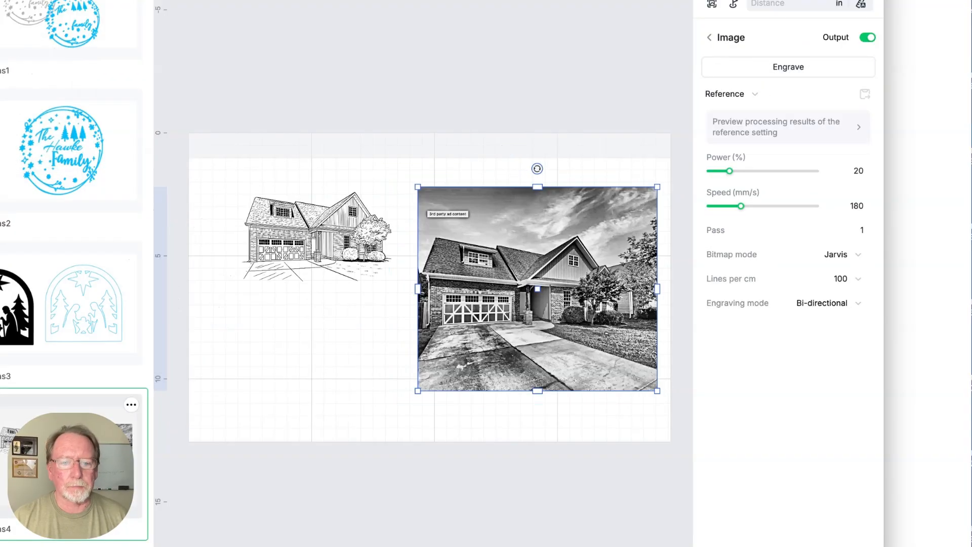
click(382, 274)
drag(465, 278, 610, 274)
key(Delete)
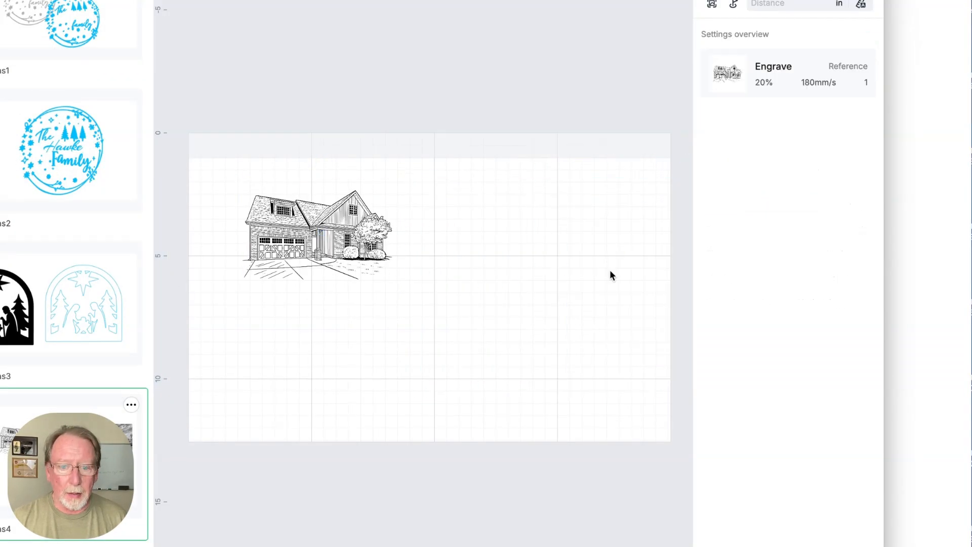
- Shrink the line-art house to about 6.49 by 4.32 in and bring the new house photo screenshot onto the canvas
click(327, 239)
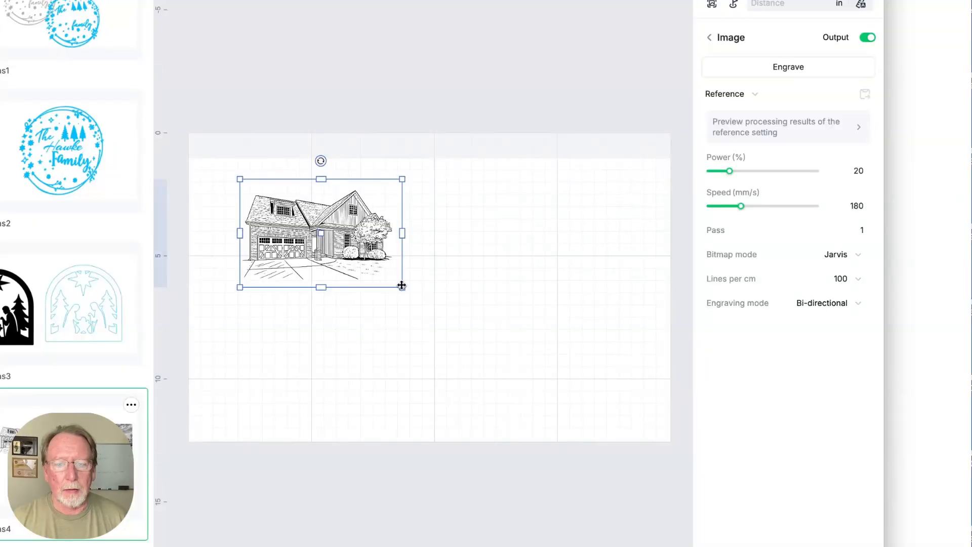
drag(403, 286, 348, 287)
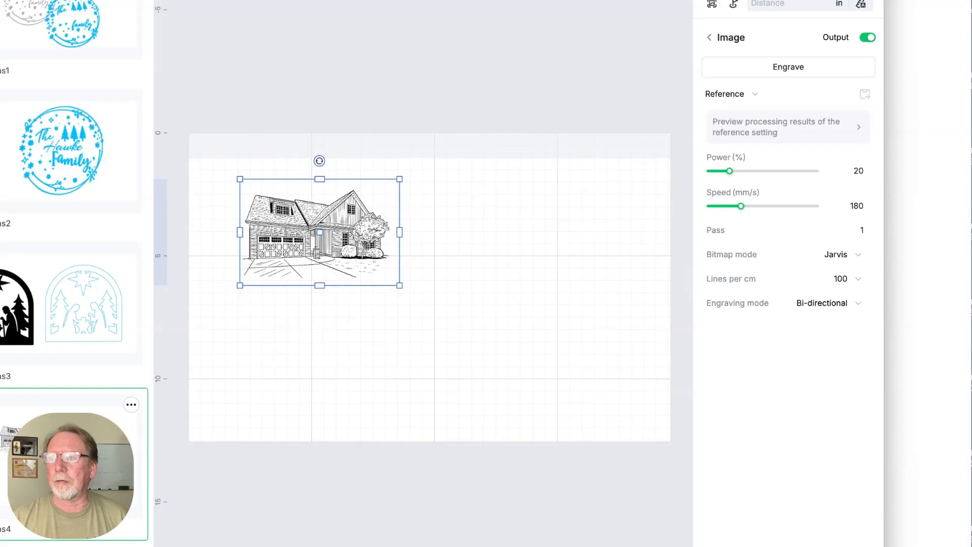
drag(941, 4, 559, 259)
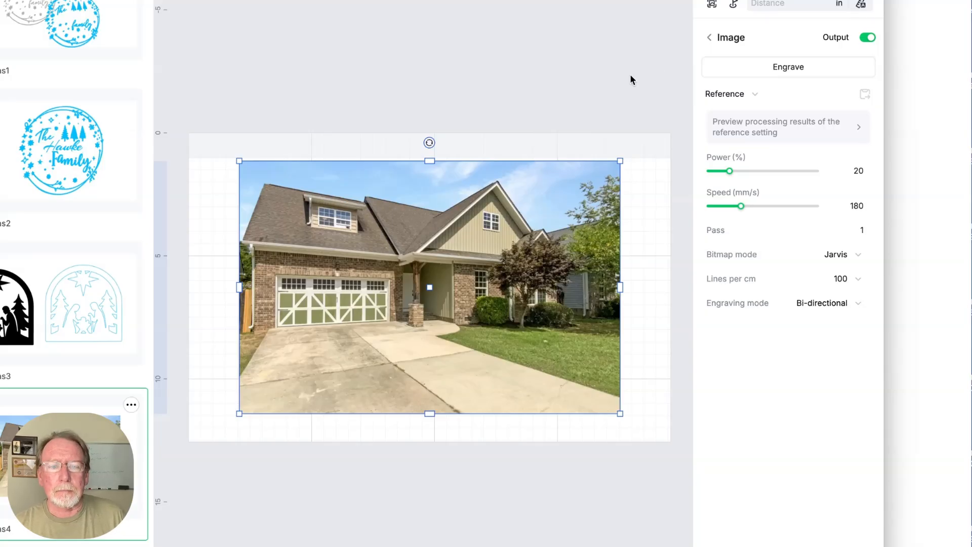
drag(546, 217, 548, 226)
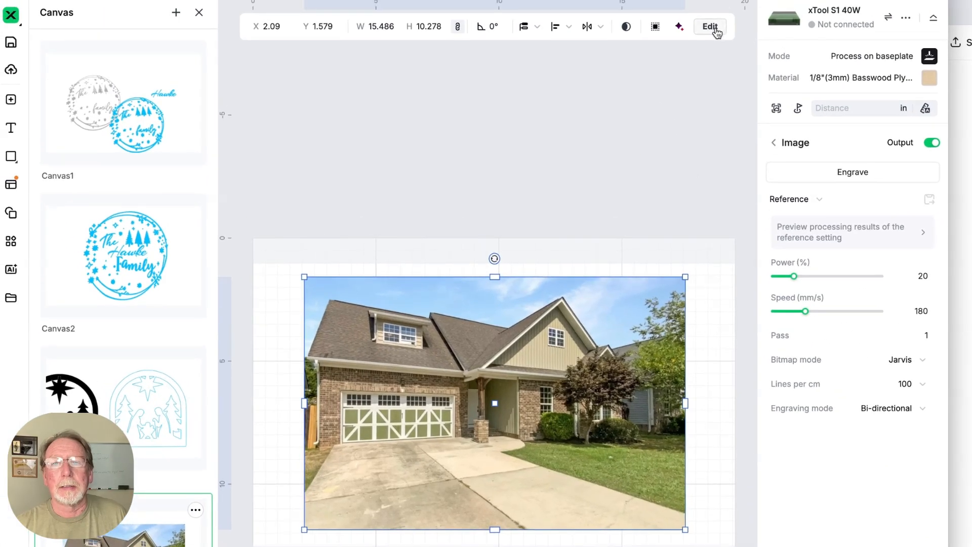
- Apply Auto Adjust to the colour house photo to prepare it for engraving
click(709, 26)
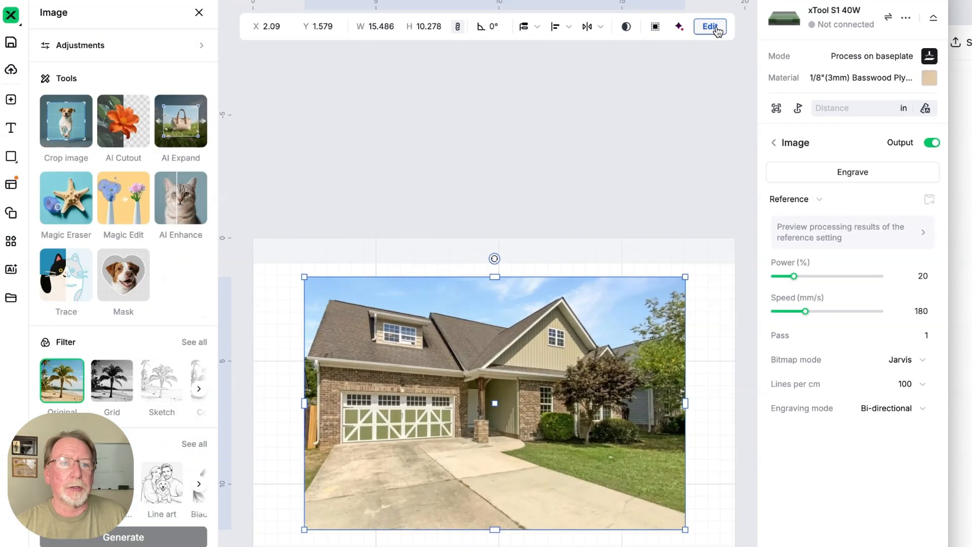
click(126, 57)
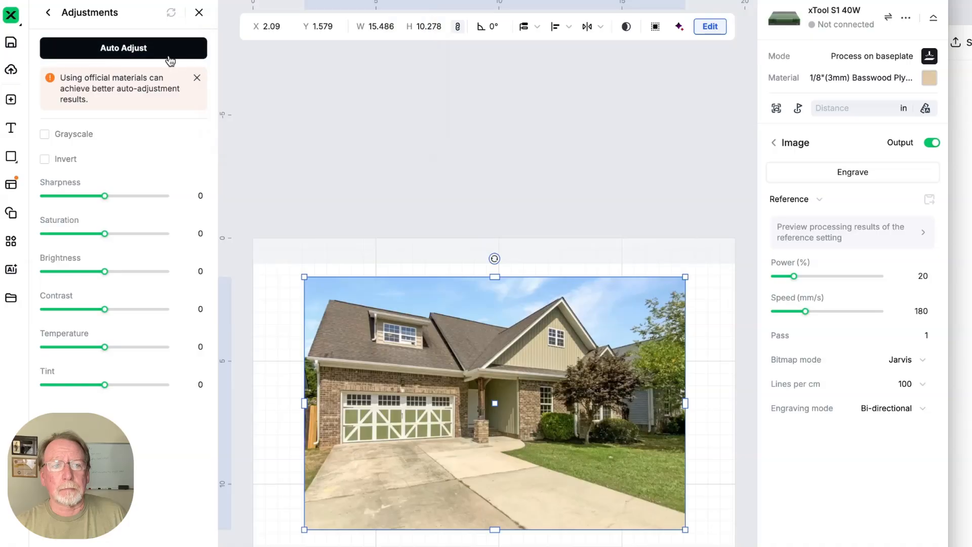
click(147, 47)
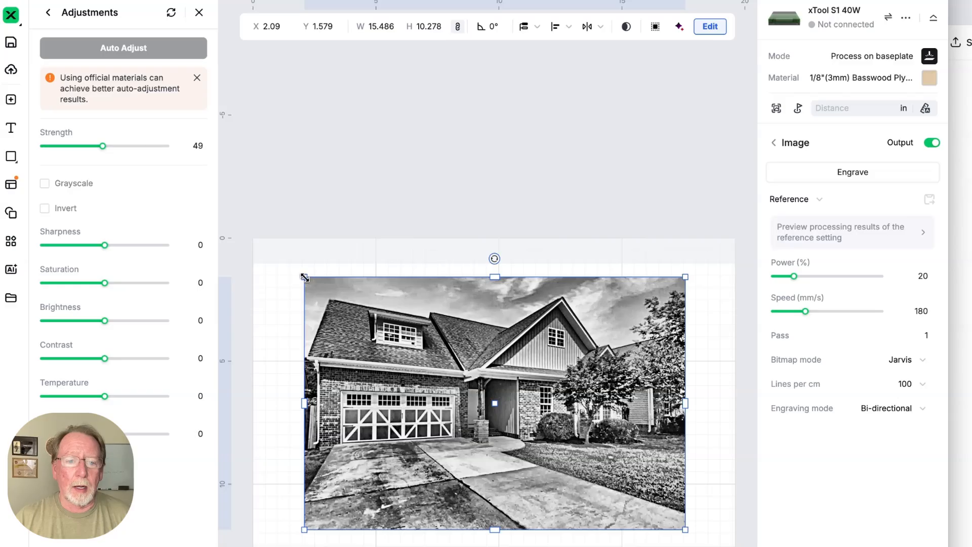
- Scale the adjusted house photo down to about 8.31 by 5.52 in and move the line-art house beside it at about X 1.22, Y 5.18
drag(302, 278, 481, 394)
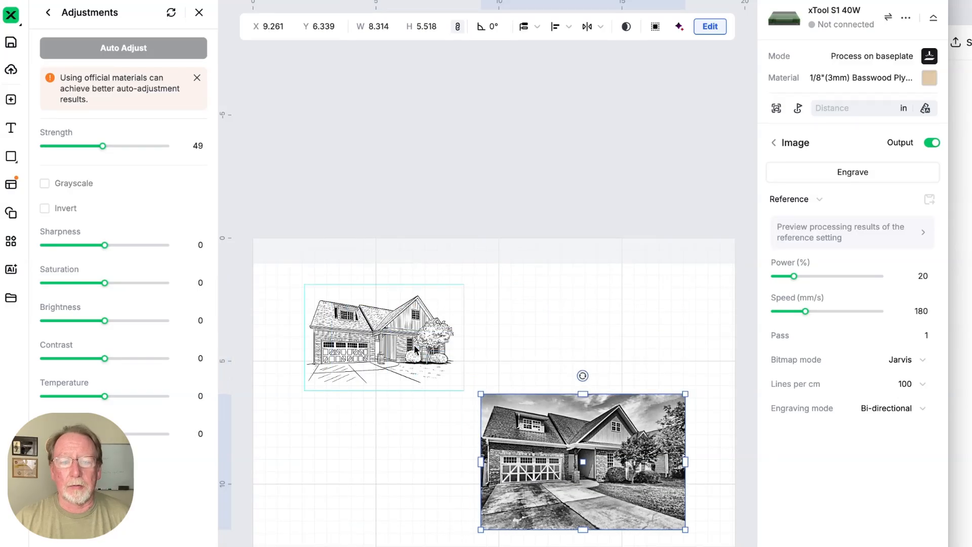
drag(415, 346, 394, 426)
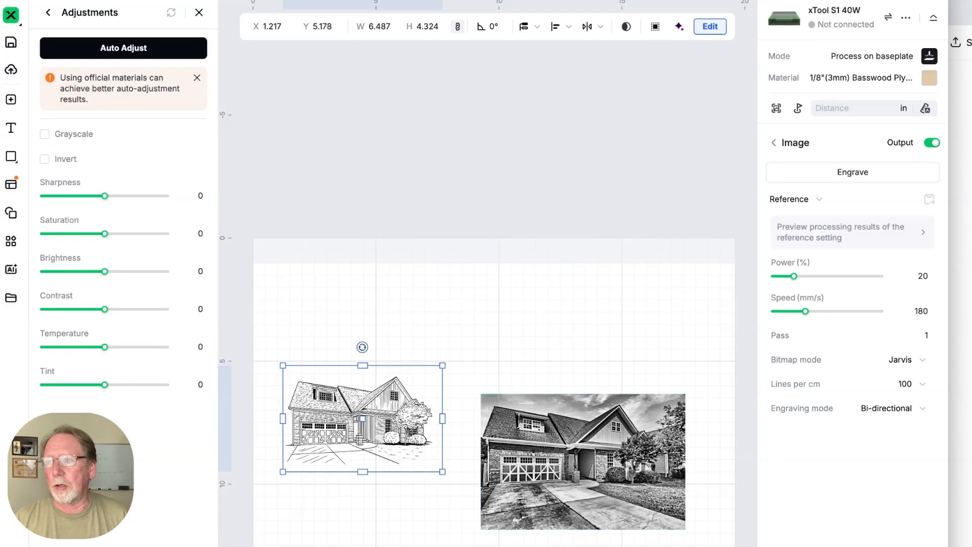
- Switch to the browser and load imag-r.com in a new tab
click(961, 276)
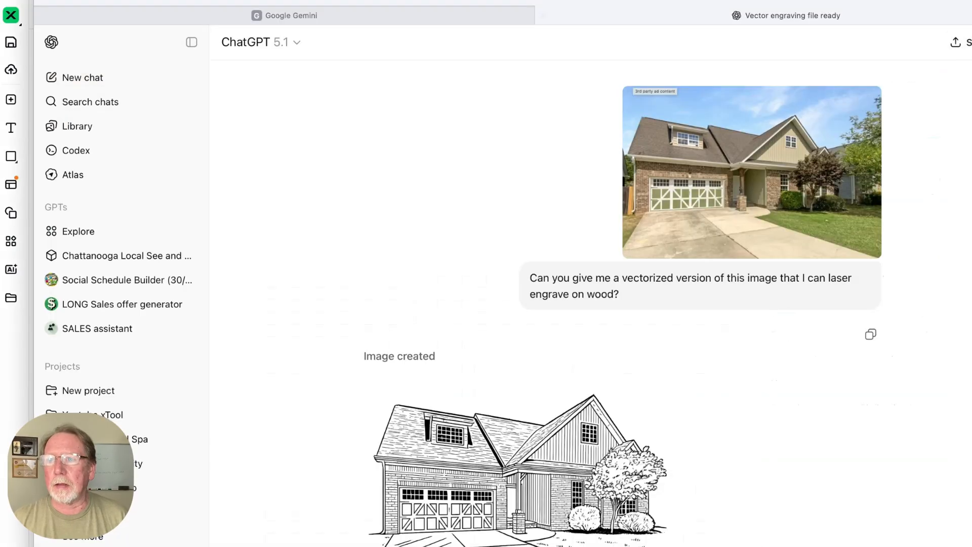
key(super+t)
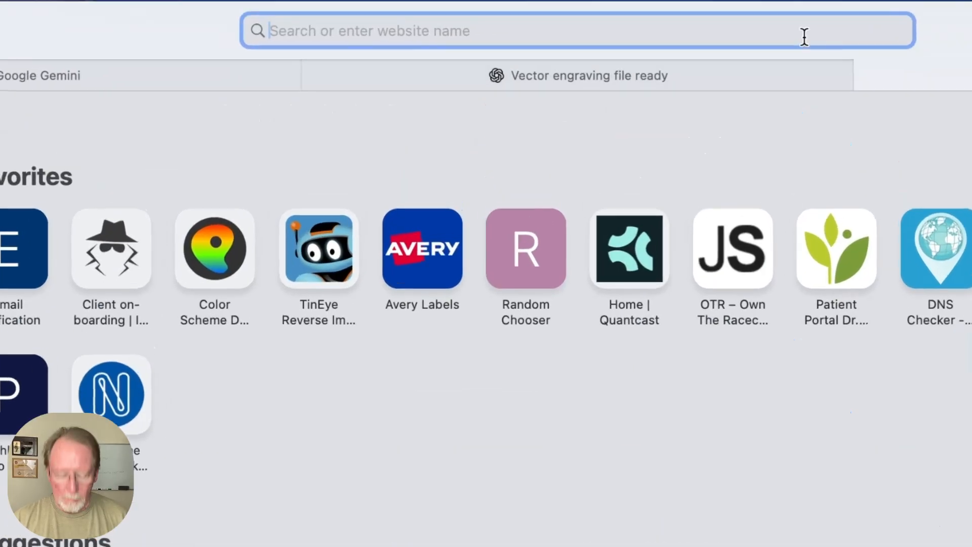
text(imag-r.)
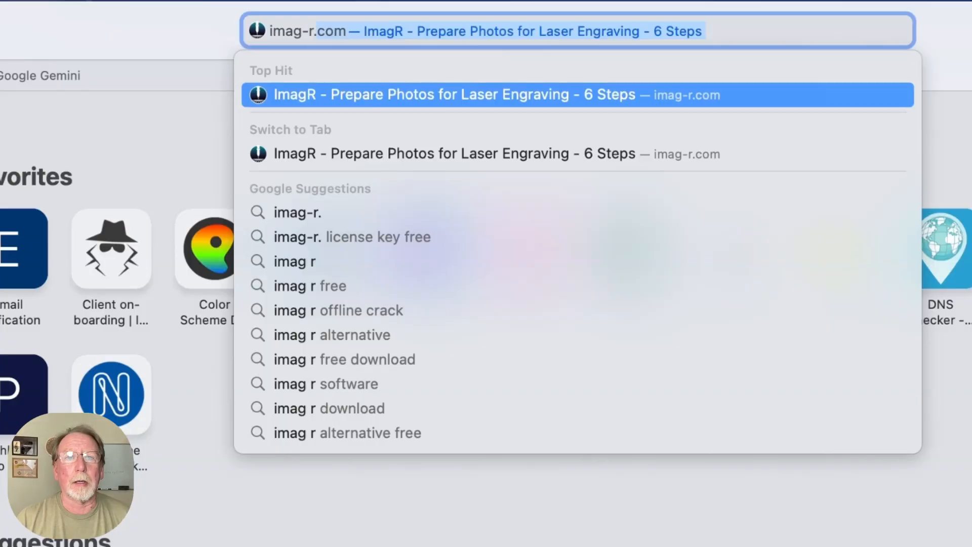
key(Return)
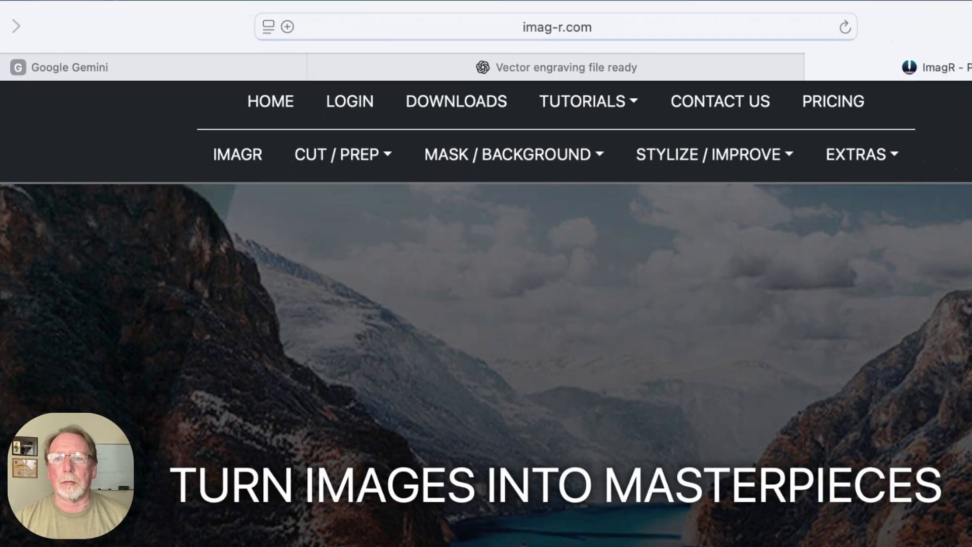
mouse_move(593, 99)
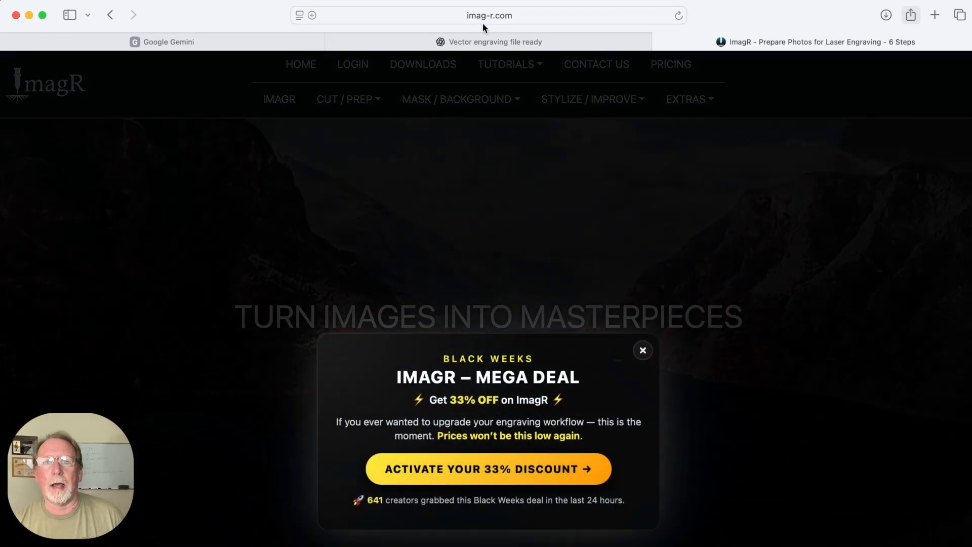
- Dismiss the promotional offers, load the house photo screenshot into ImagR and crop it with the full frame kept
click(641, 353)
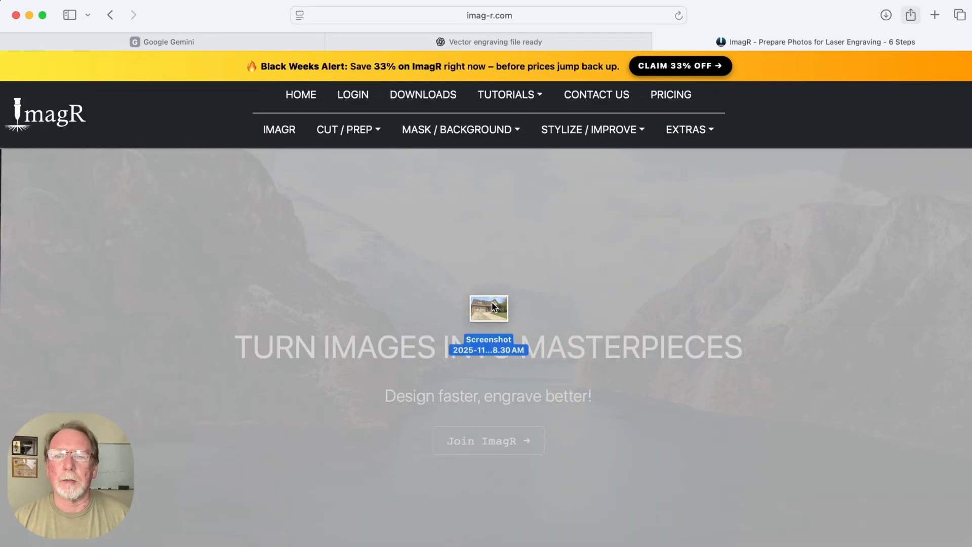
drag(490, 306, 494, 302)
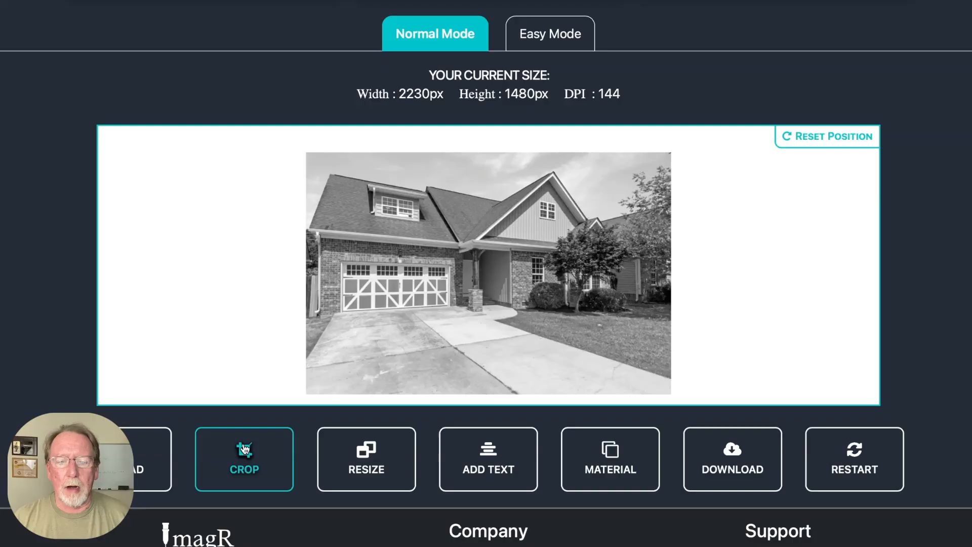
click(244, 449)
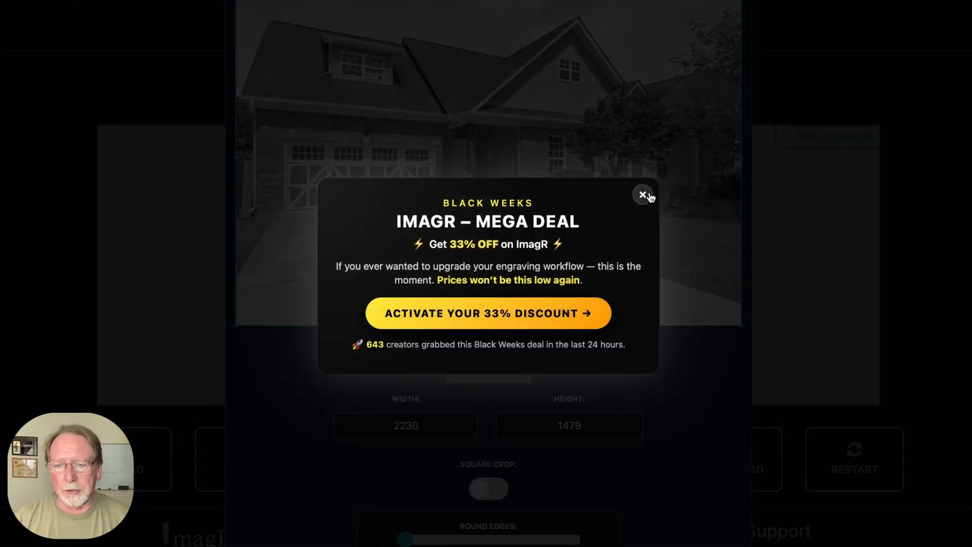
click(643, 195)
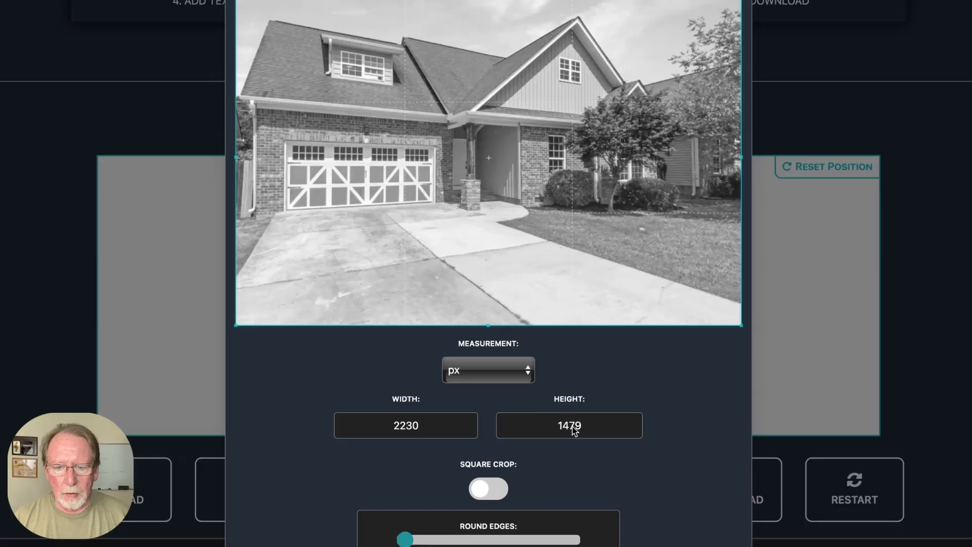
double_click(574, 428)
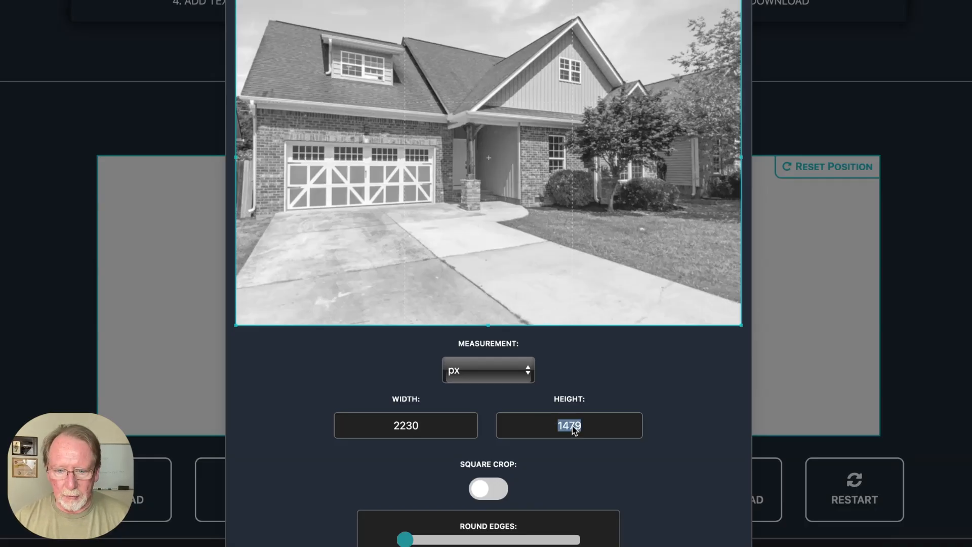
click(573, 430)
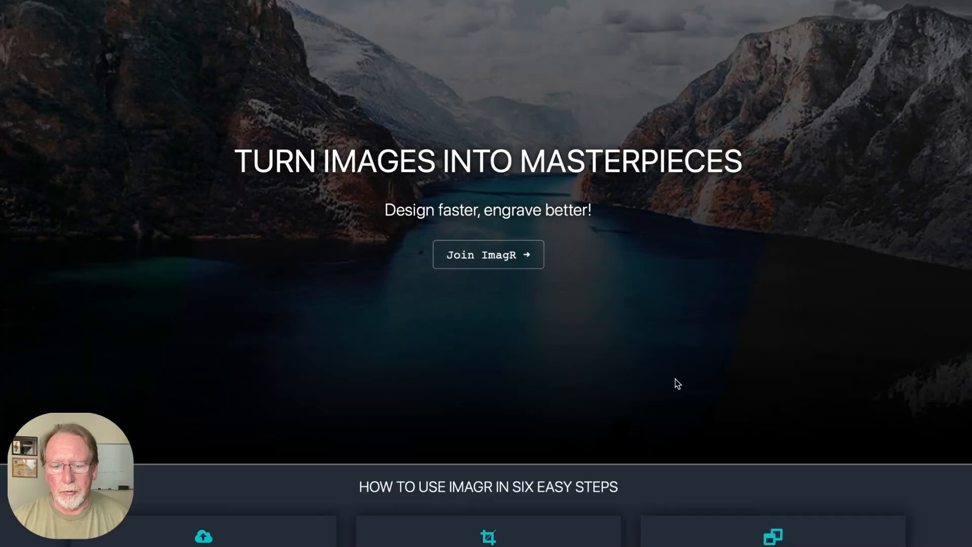
- Process the cropped house photo for engraving on Wood using the OLD material style
scroll(677, 383, down, 15)
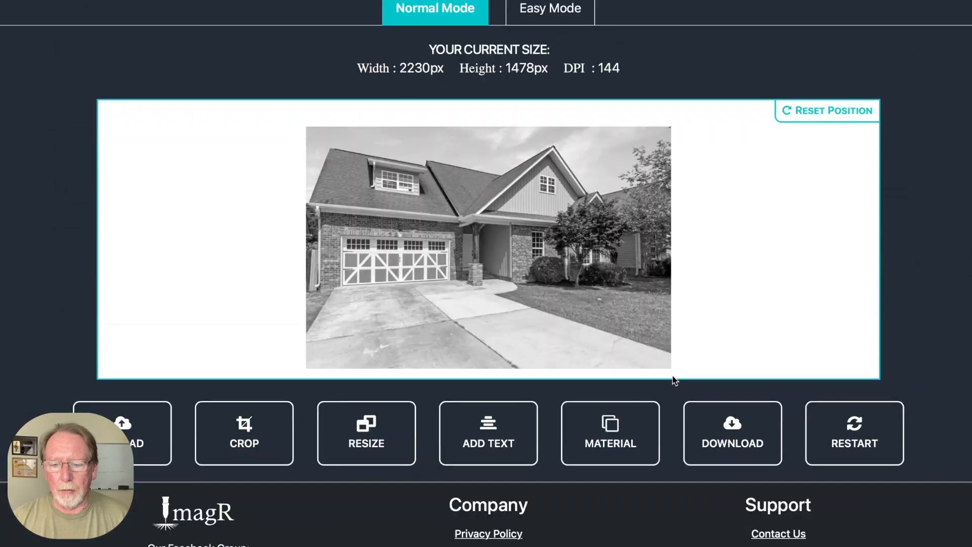
click(622, 427)
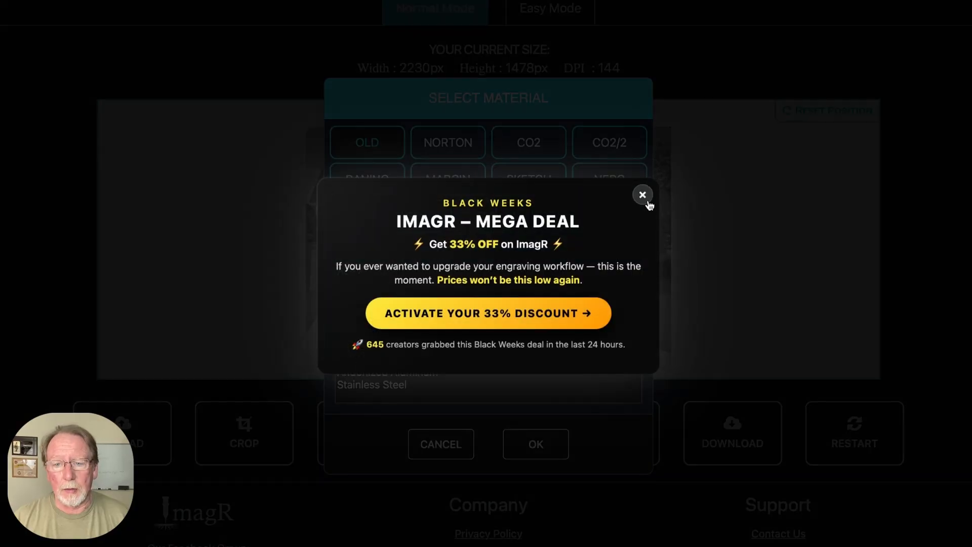
click(643, 196)
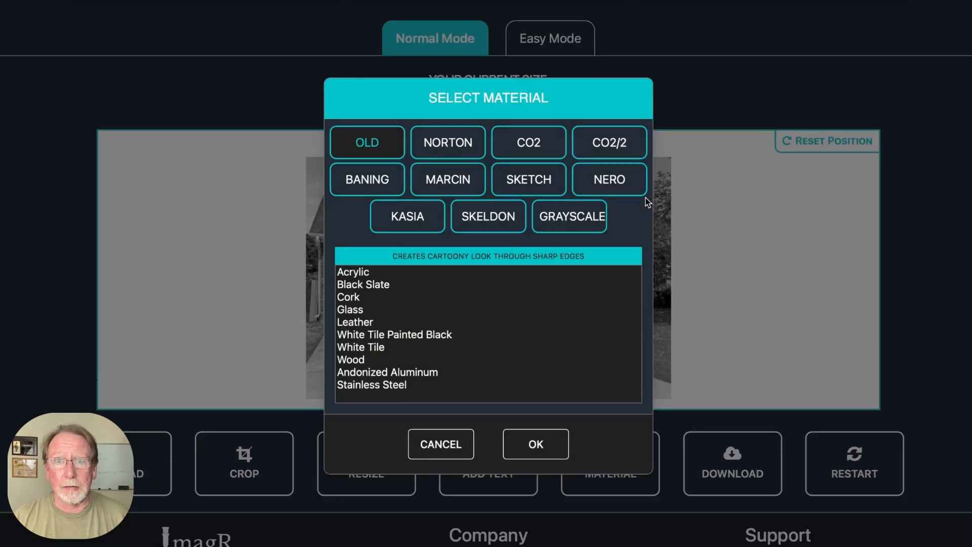
click(350, 359)
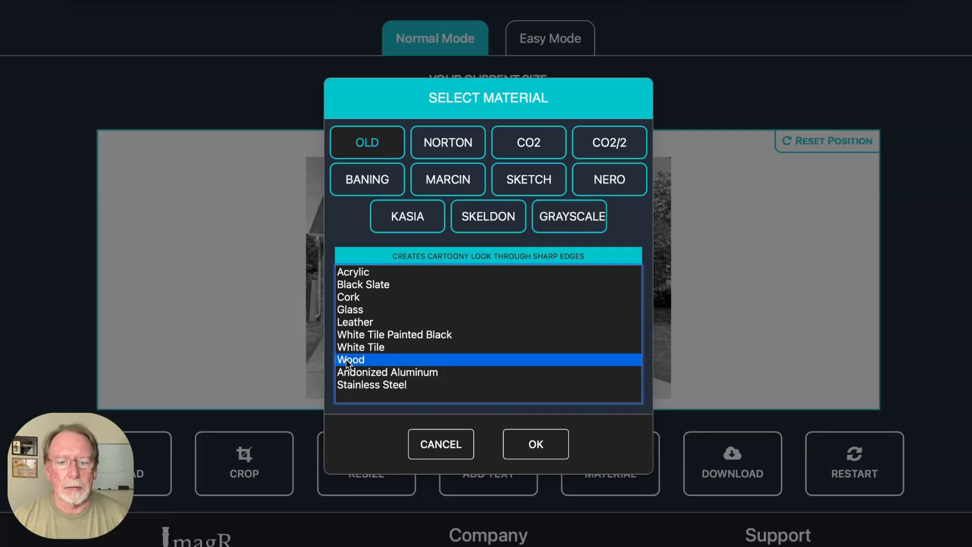
click(532, 444)
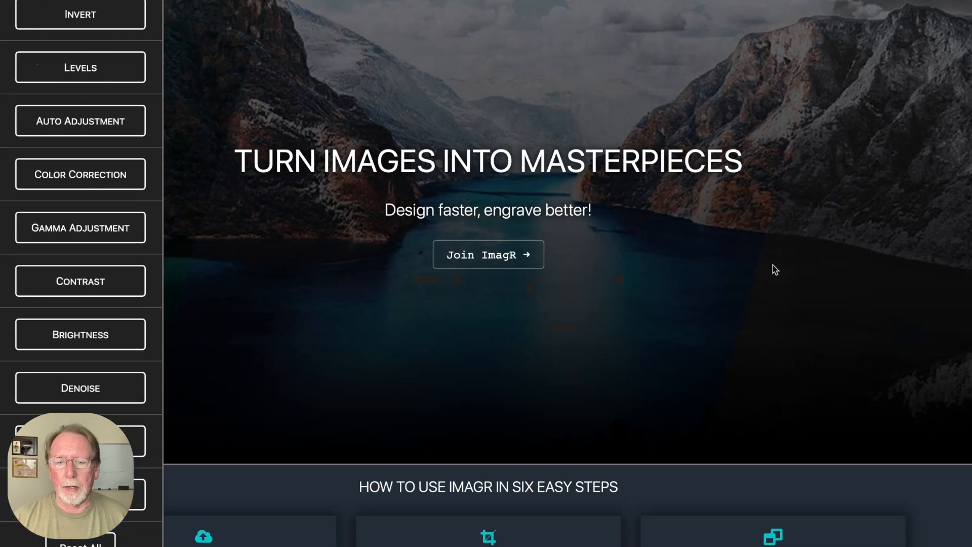
- Dismiss the offer and download the processed house image as a PNG
scroll(772, 265, down, 5)
scroll(773, 263, down, 10)
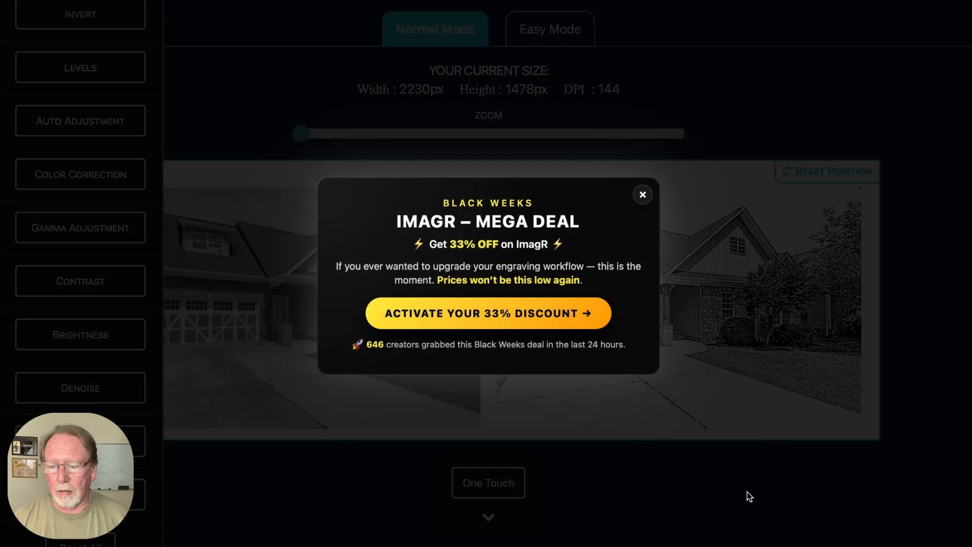
click(644, 196)
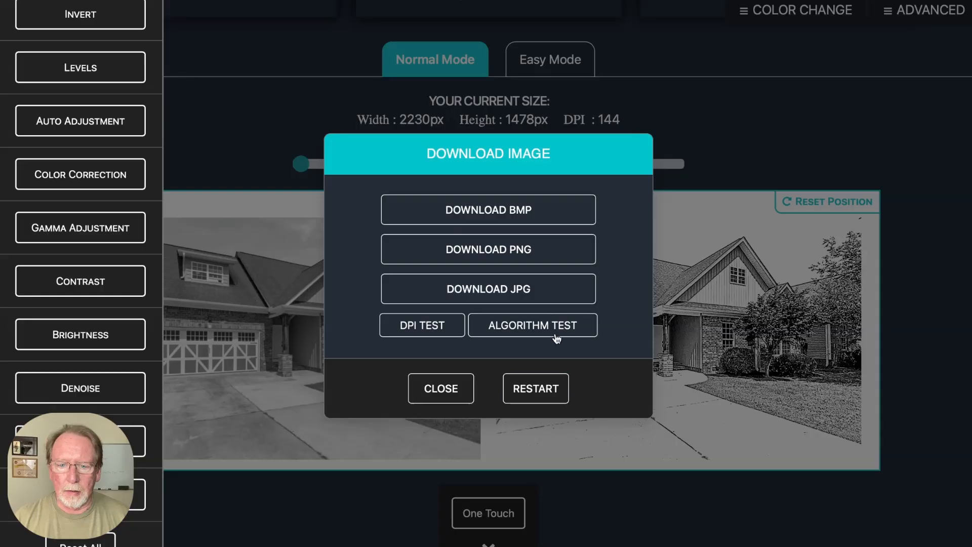
click(551, 255)
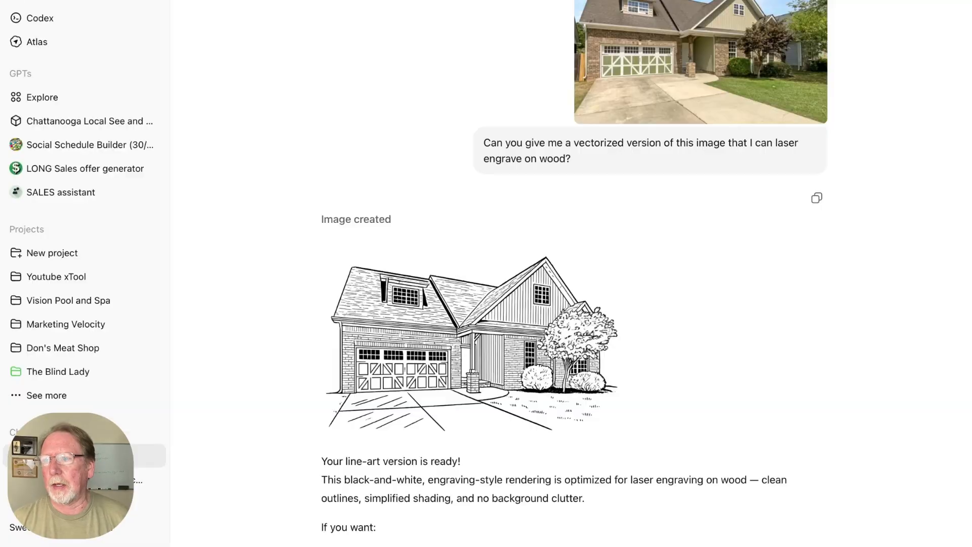
- Open the newly downloaded house image from the browser's downloads and move it to the Desktop
key(alt+super+l)
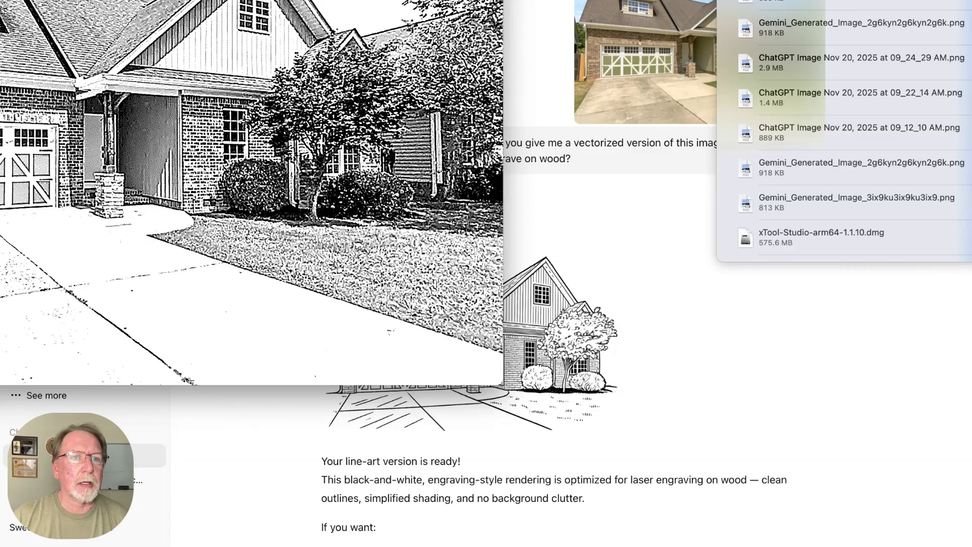
click(161, 1)
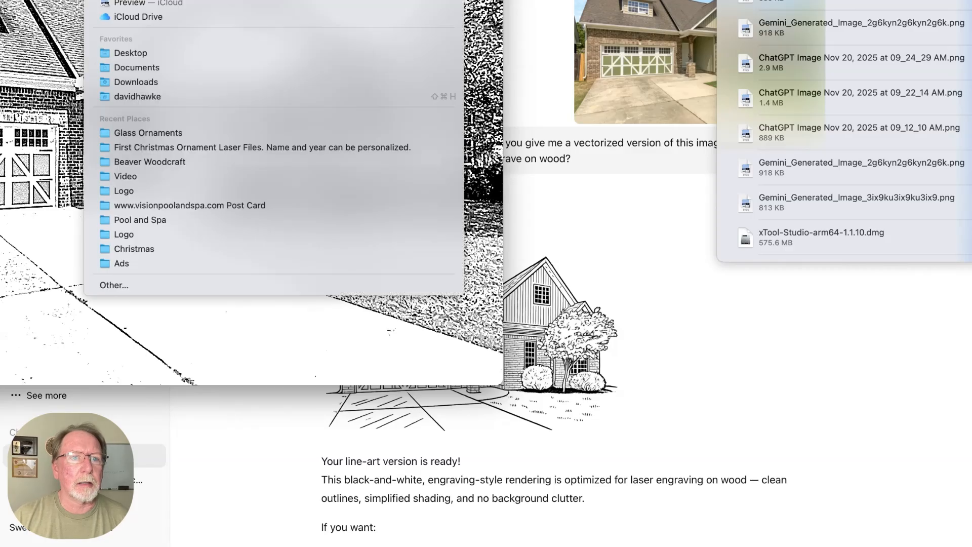
click(134, 53)
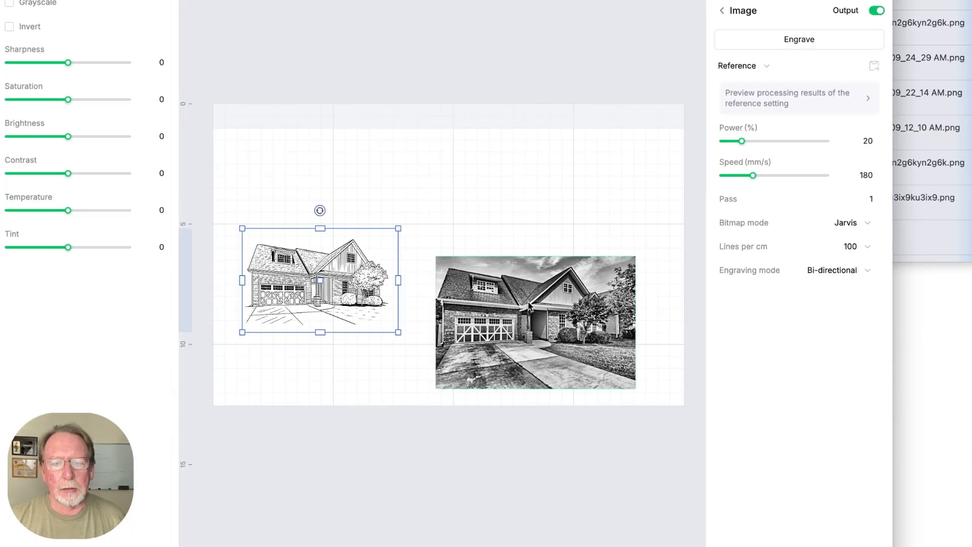
- Switch to xTool Studio, delete the adjusted house photo and bring the ImagR-processed house image onto the canvas
click(527, 303)
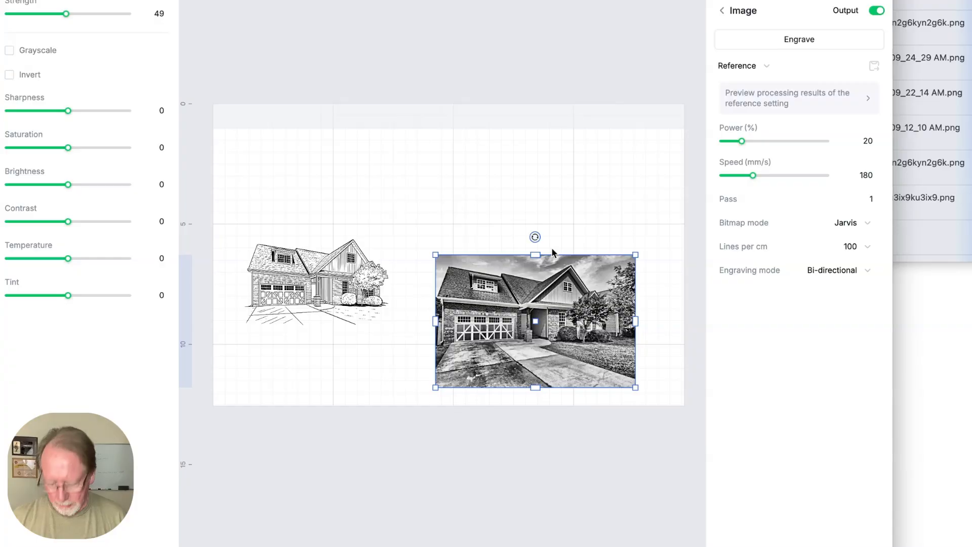
key(Delete)
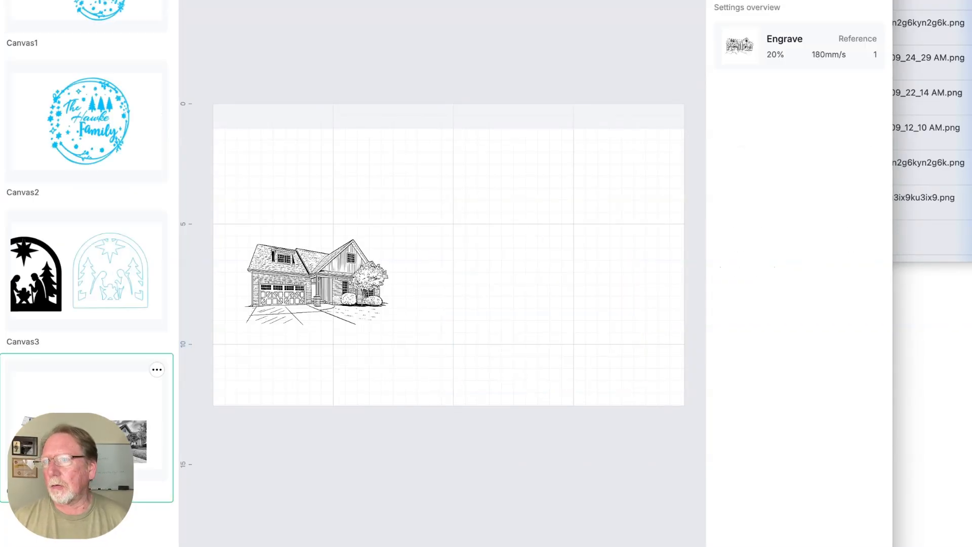
drag(932, 4, 559, 187)
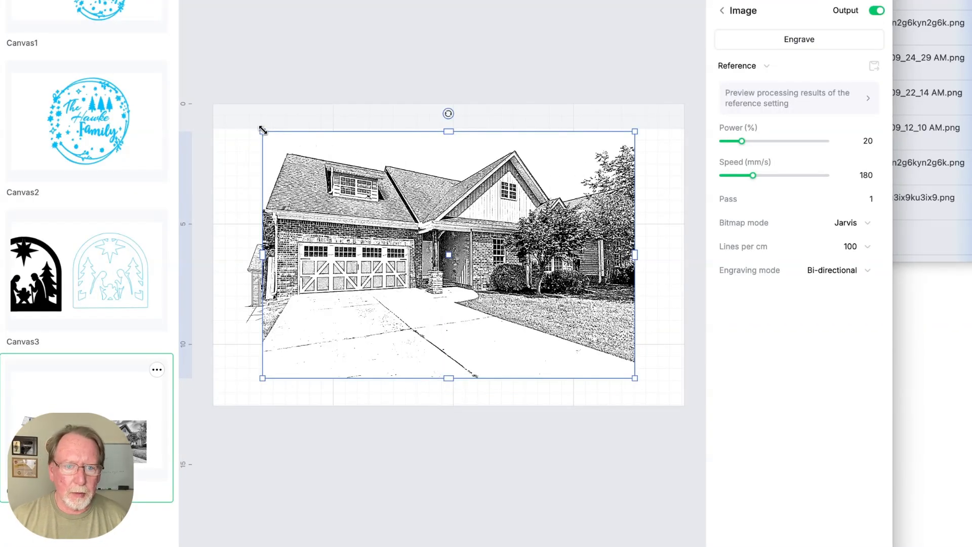
- Scale down the ImagR house image and arrange it side by side with the line-art house
drag(262, 131, 381, 207)
drag(432, 250, 448, 228)
click(343, 274)
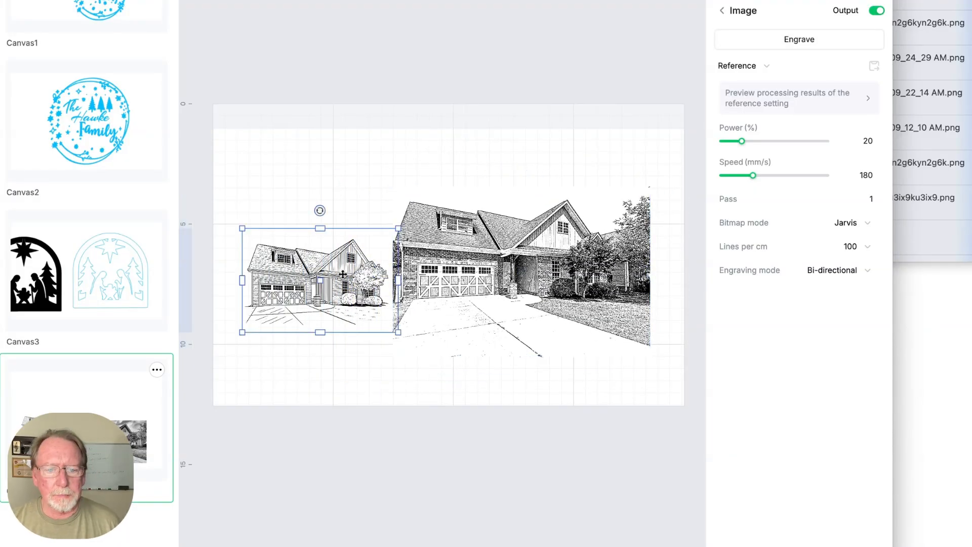
drag(343, 274, 331, 244)
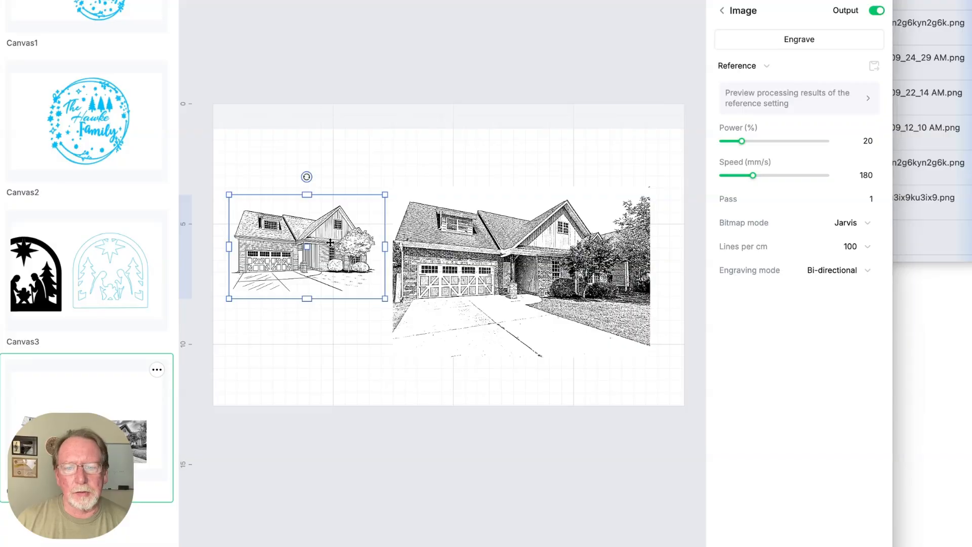
drag(458, 255, 493, 222)
- Enlarge the line-art house to nearly match the ImagR image and line up their upper edges
click(381, 293)
drag(386, 297, 435, 354)
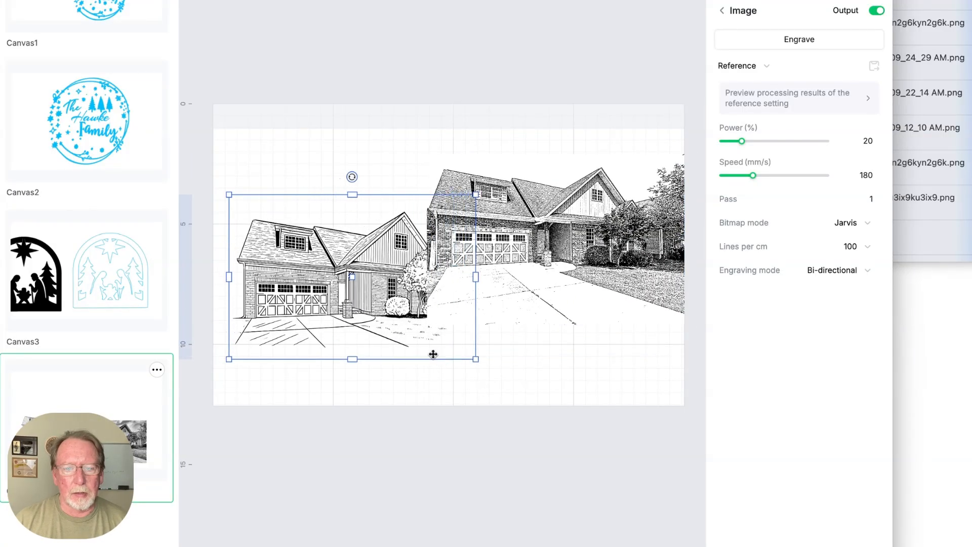
mouse_move(399, 308)
mouse_down()
mouse_move(383, 274)
mouse_move(372, 274)
mouse_up()
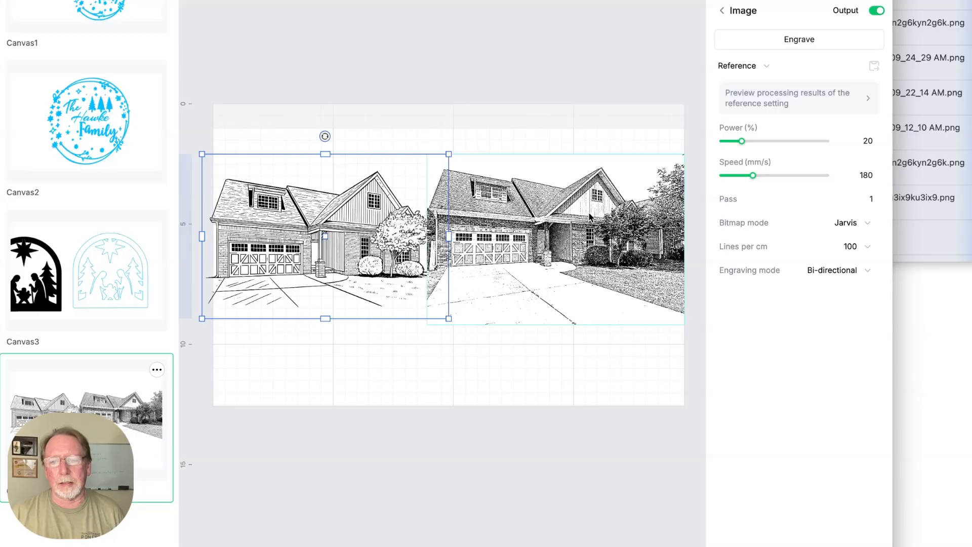
- Select the ImagR house image and switch back to the browser's ChatGPT conversation
click(656, 241)
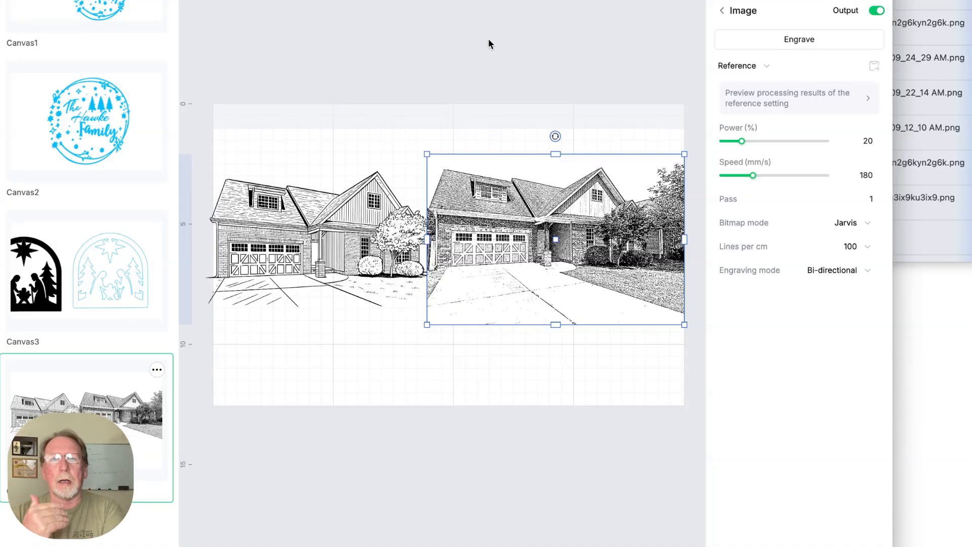
click(920, 269)
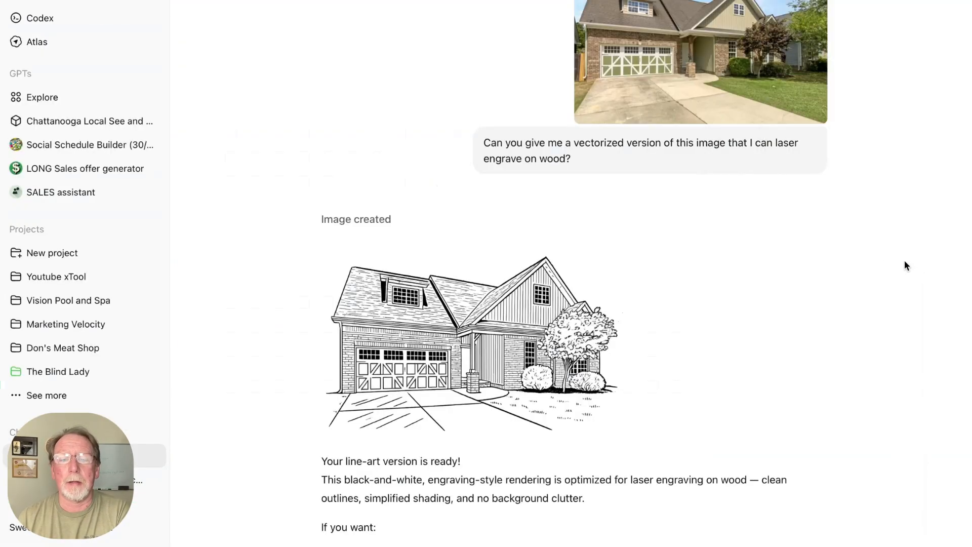